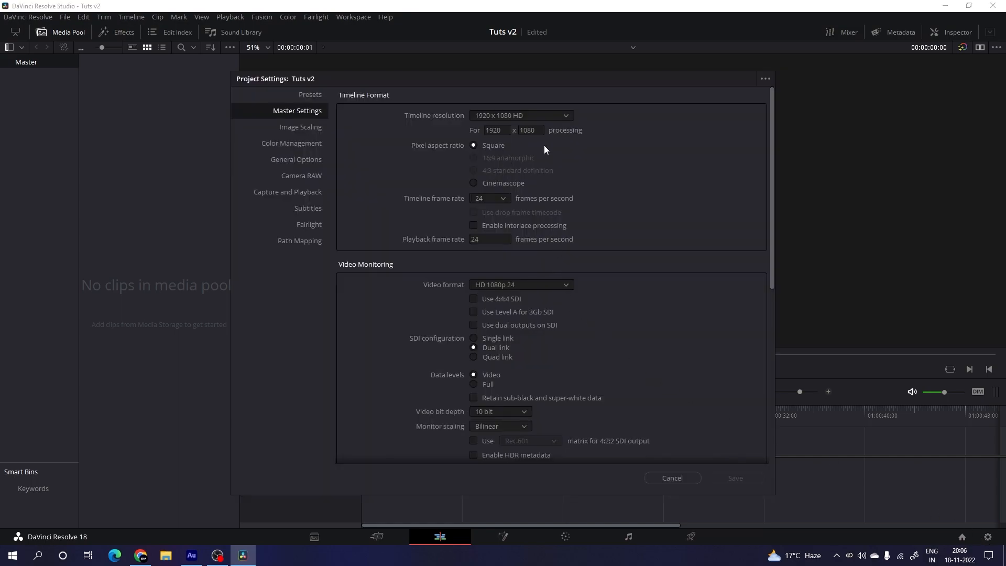
- Set the timeline frame rate to 60 and the playback frame rate to 24, and save the project settings
click(506, 197)
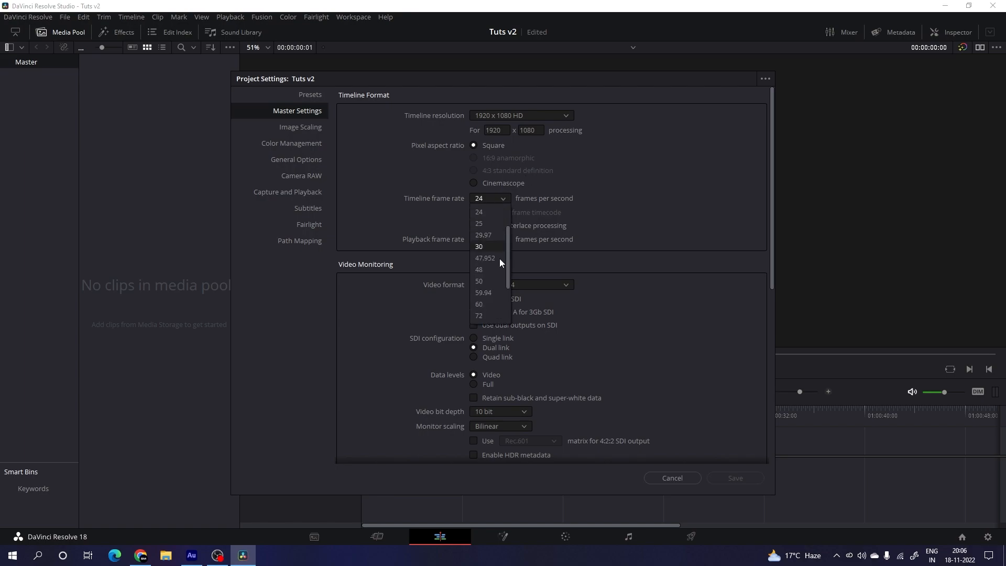
click(491, 303)
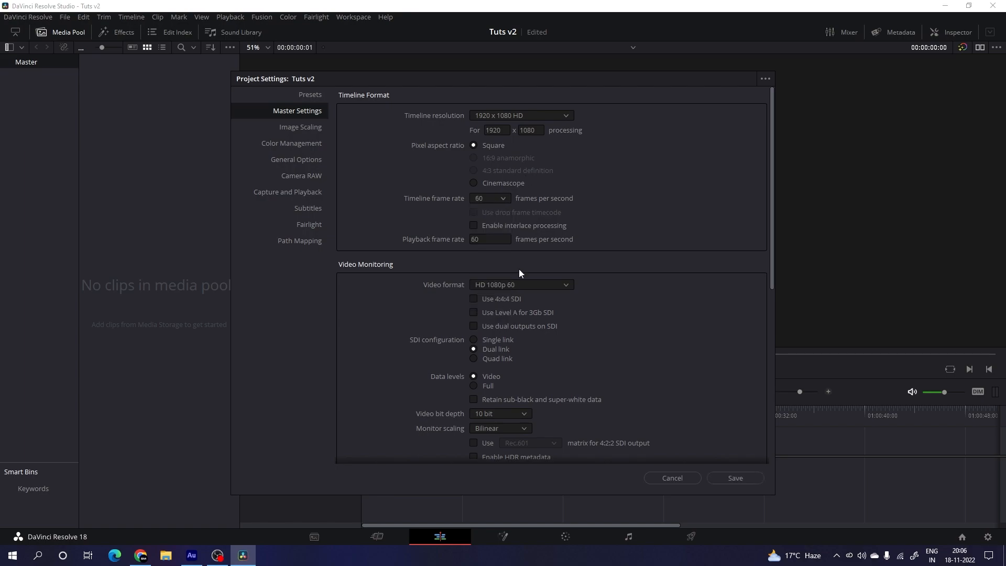
click(496, 240)
text(24)
key(Return)
click(730, 478)
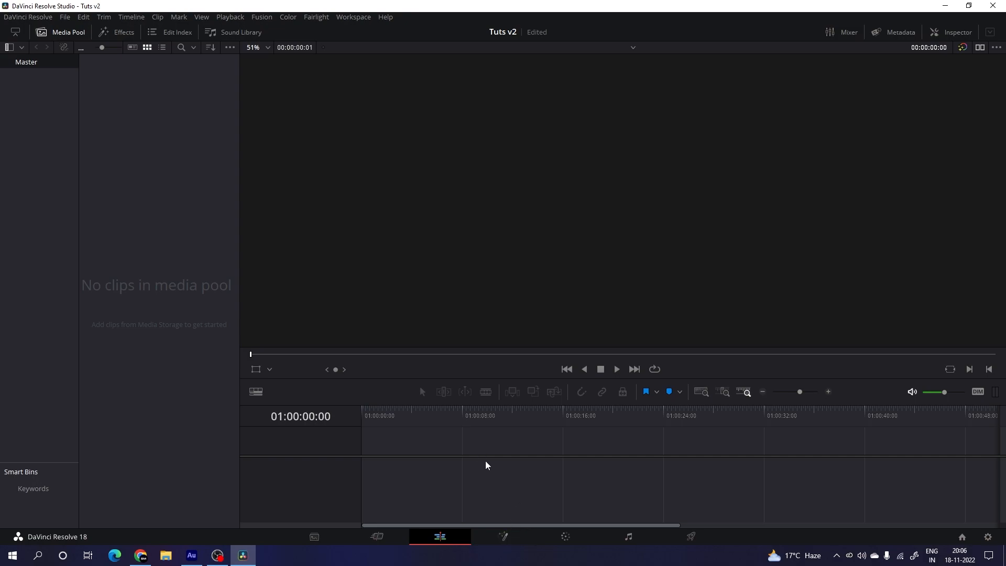
- Create a new Fusion composition named Fusion in the media pool
right_click(171, 174)
click(220, 220)
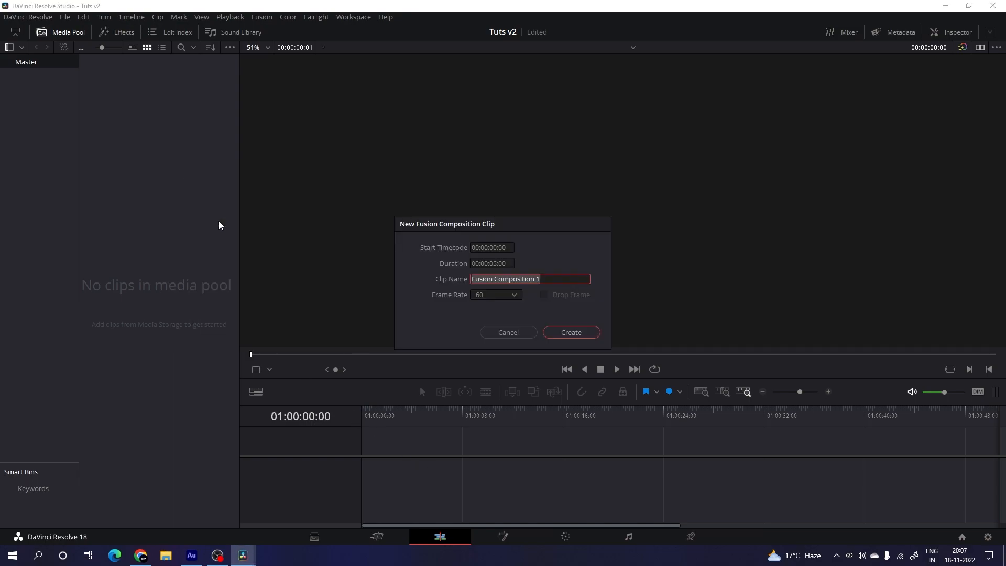
drag(539, 279, 495, 279)
key(BackSpace)
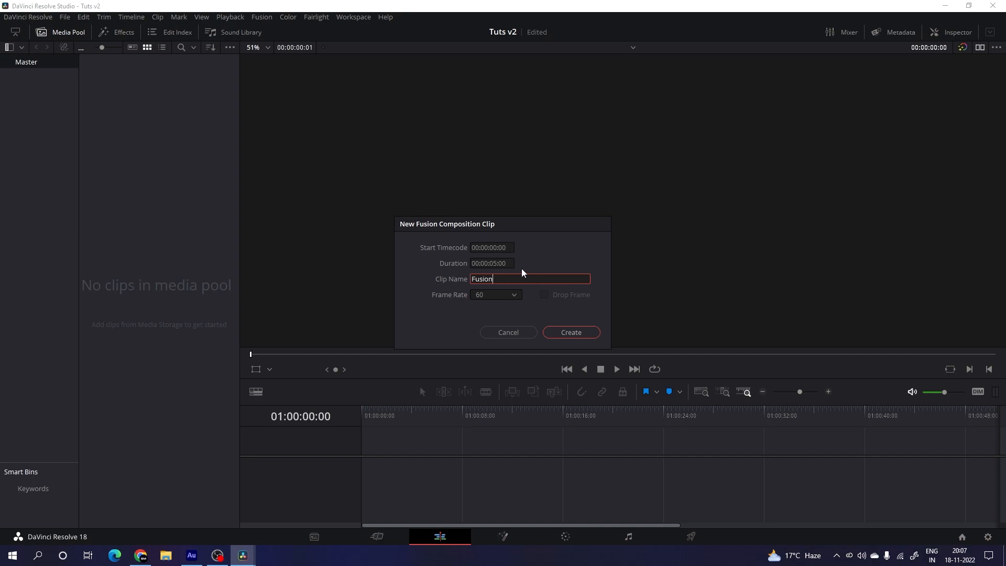
click(571, 334)
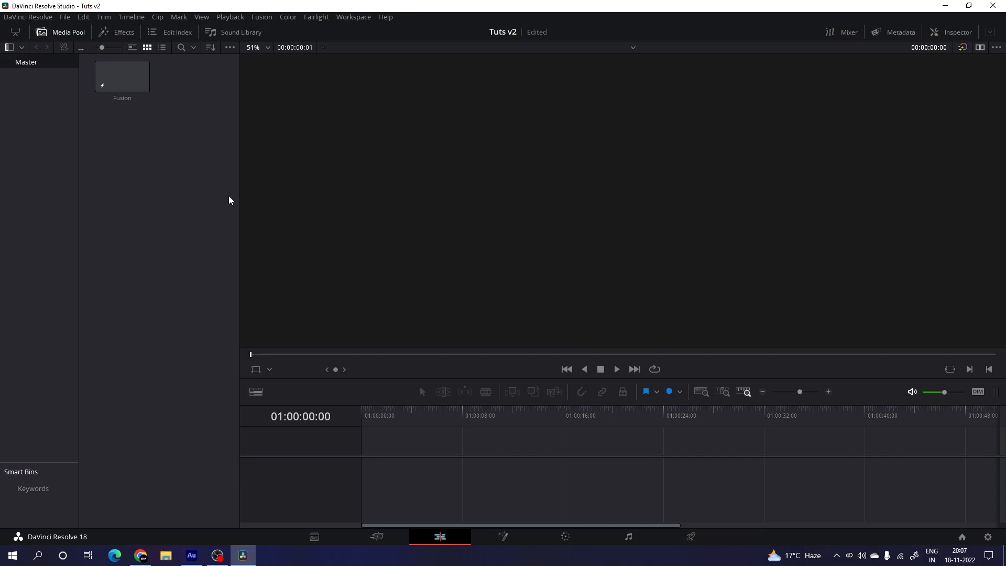
- Place the Fusion clip on the timeline and prepare its Fusion workspace with MediaOut1 moved aside and a single viewer
drag(134, 99, 360, 449)
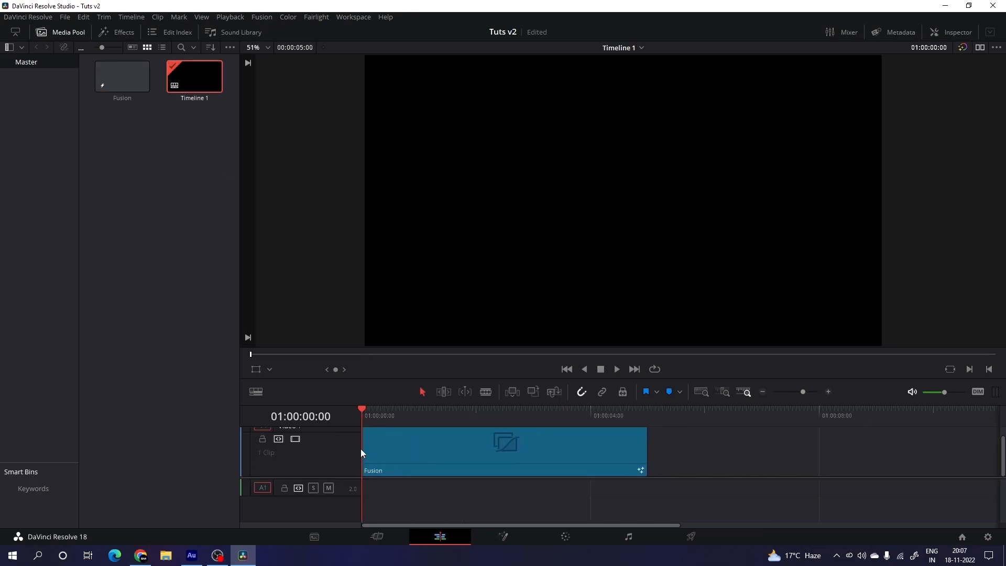
click(505, 538)
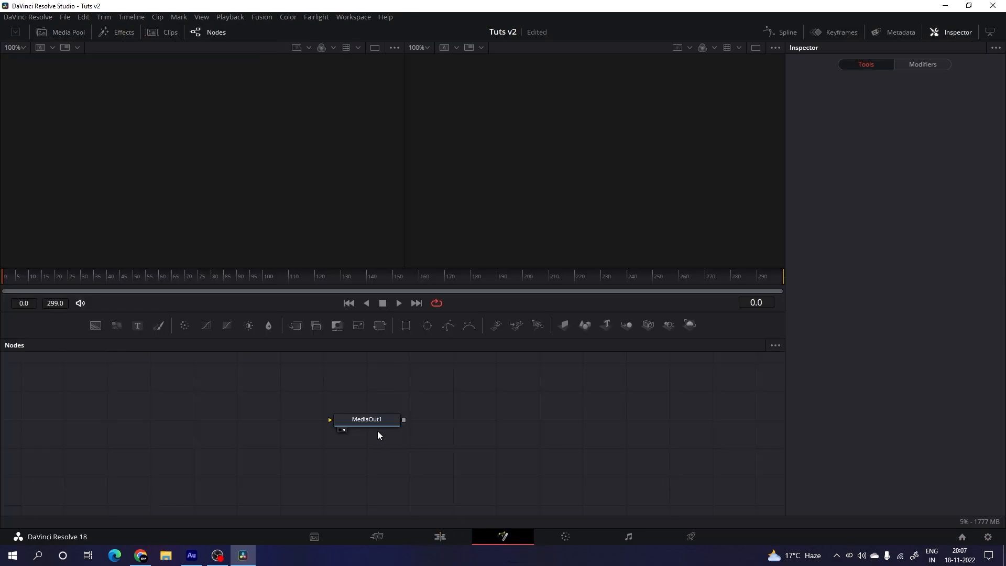
drag(367, 421, 712, 477)
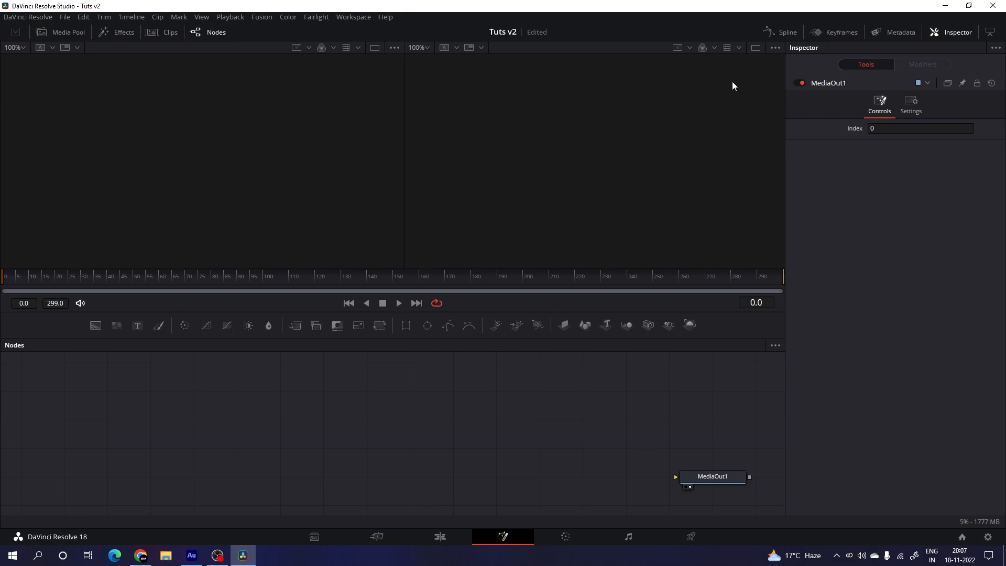
click(756, 47)
- Import the Pexels image numbered 3549434 from Downloads and add it to the node graph above and well before MediaOut1
click(74, 32)
right_click(138, 124)
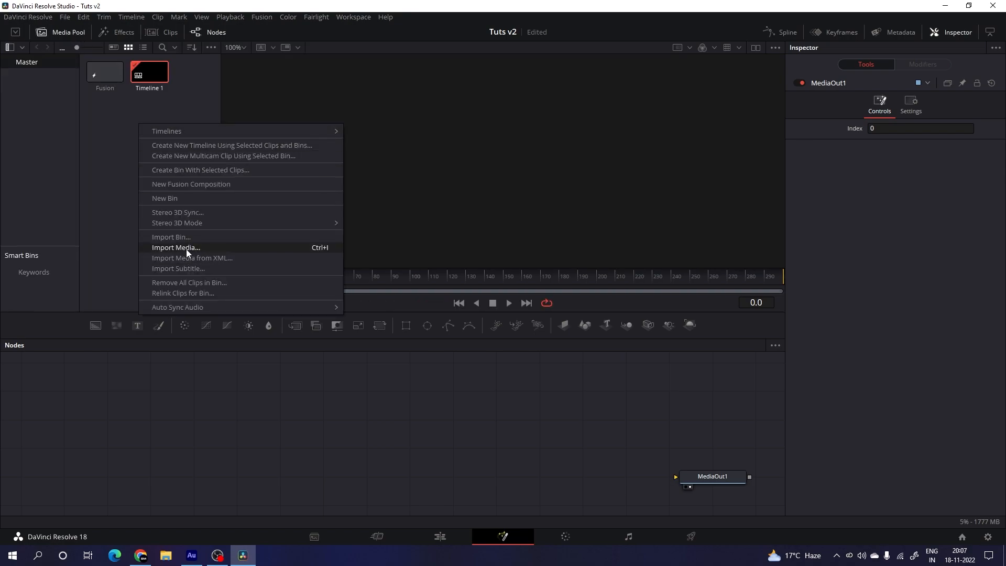
click(186, 250)
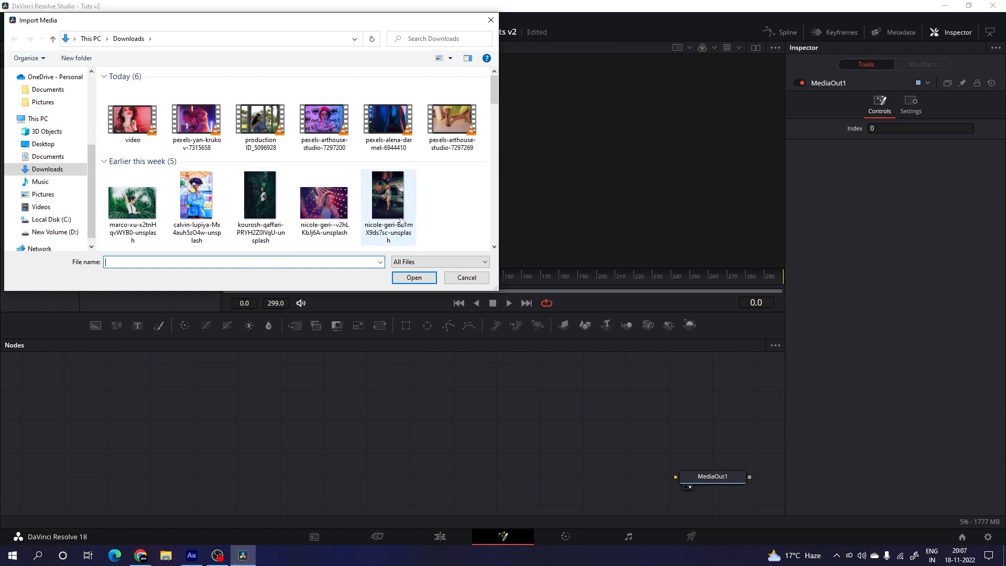
scroll(424, 207, down, 2)
click(213, 215)
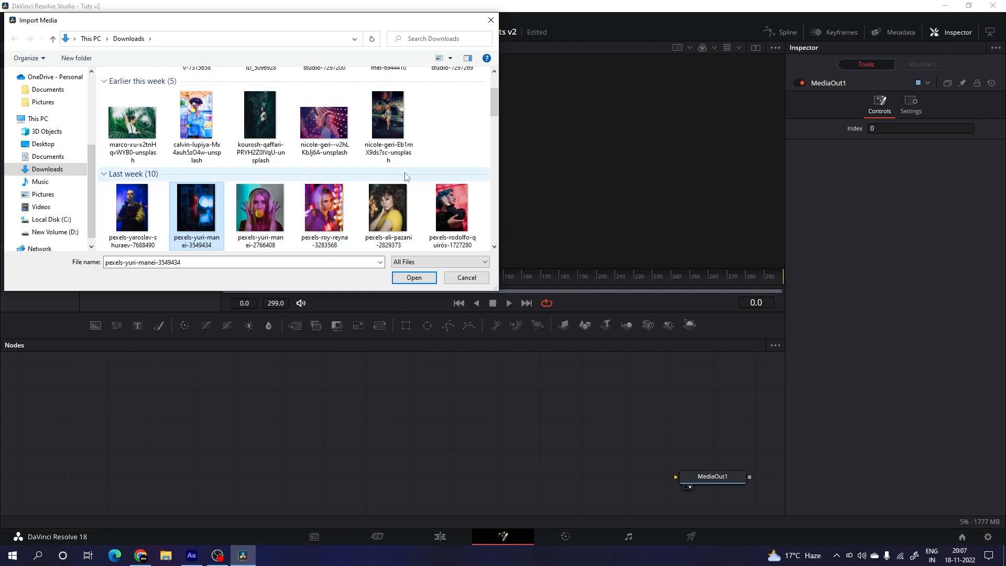
scroll(347, 153, up, 2)
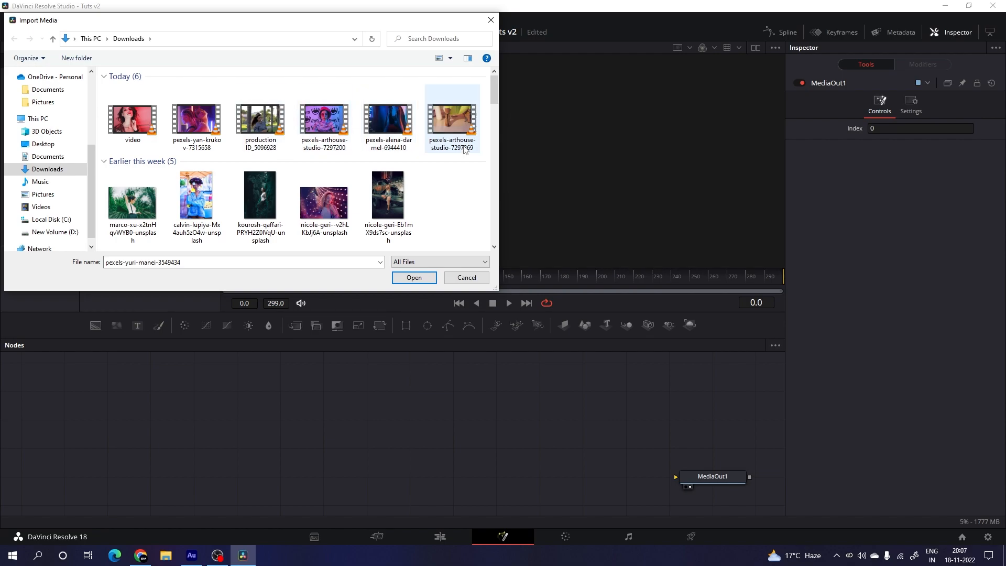
scroll(366, 220, down, 1)
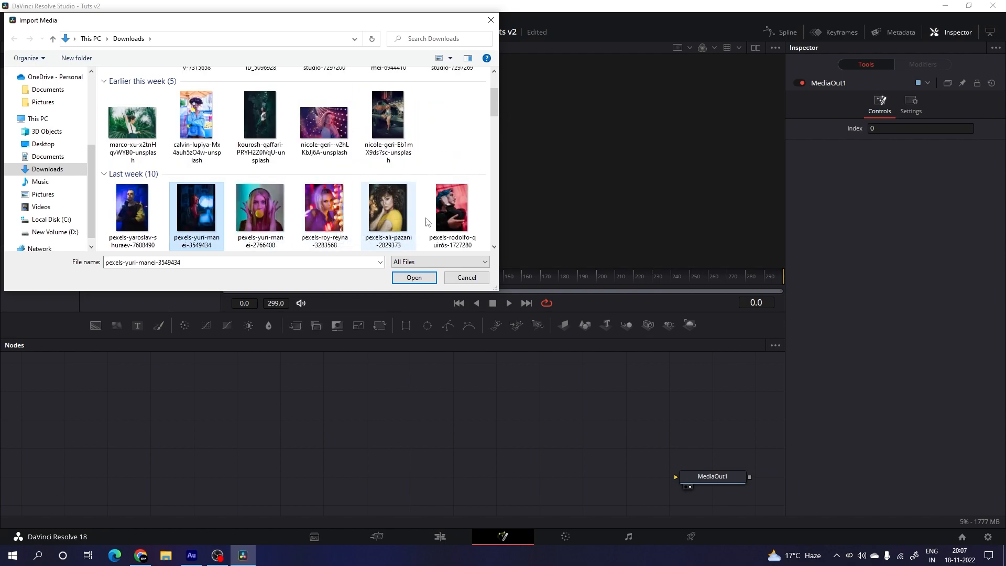
click(414, 277)
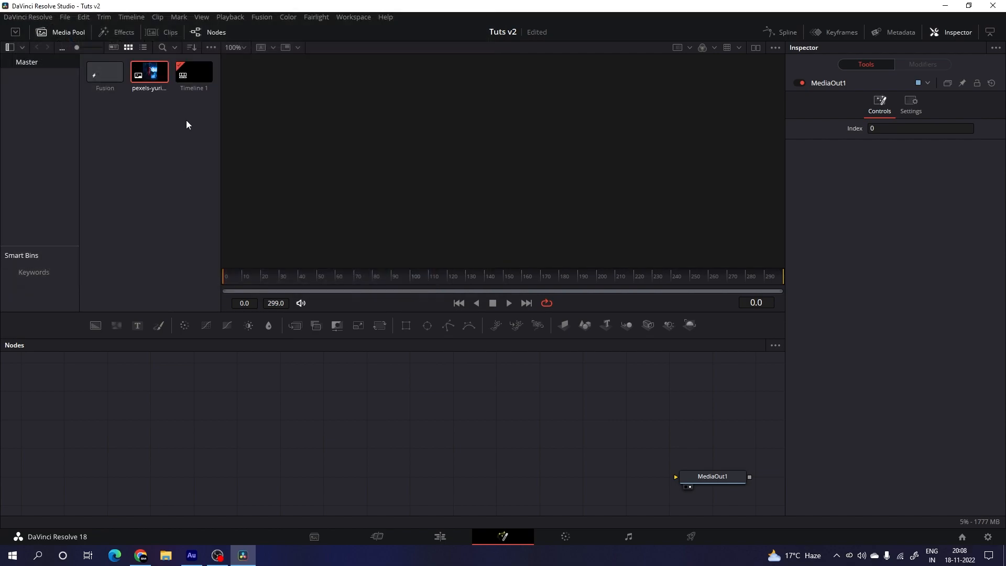
drag(150, 73, 198, 412)
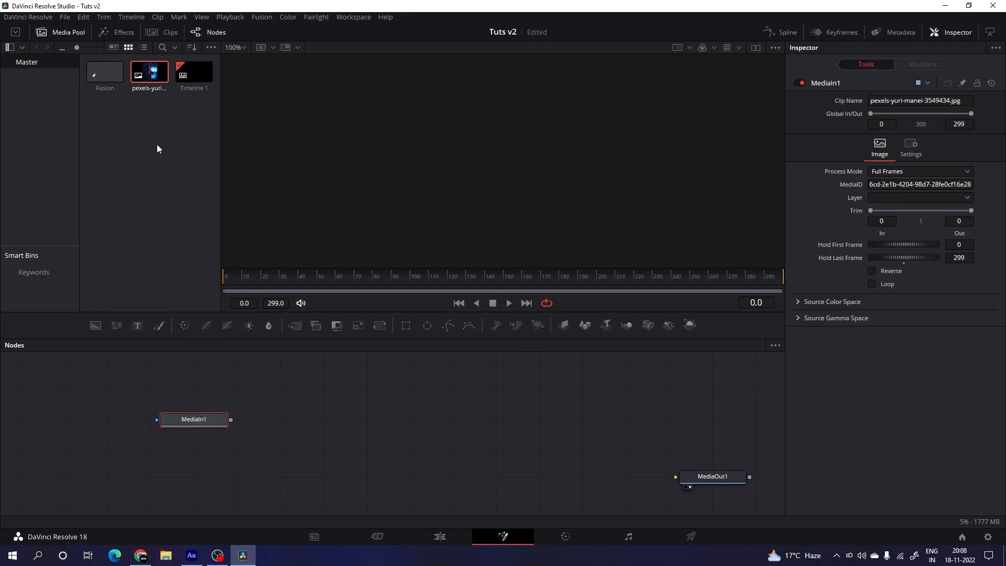
click(74, 32)
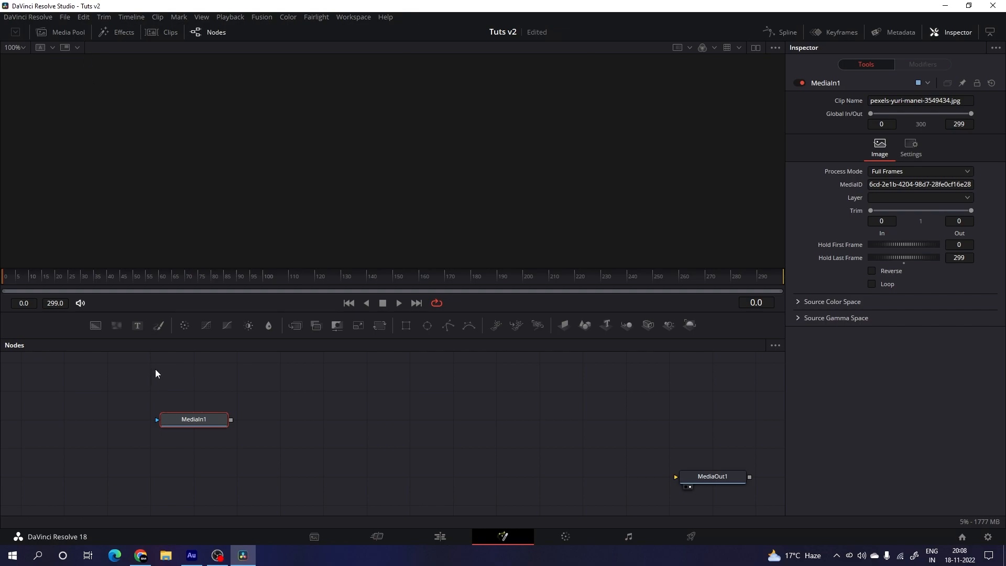
right_click(207, 422)
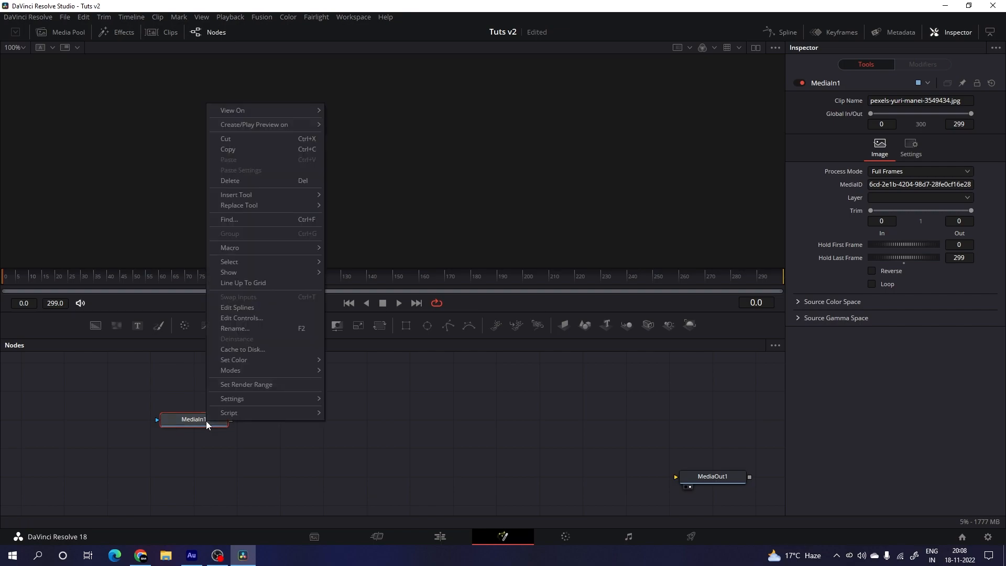
click(235, 328)
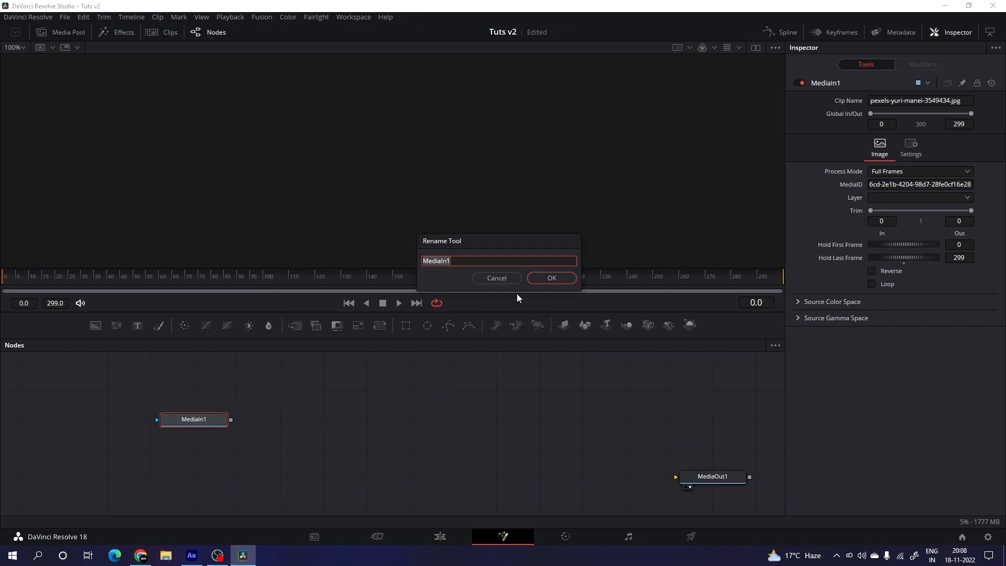
click(500, 280)
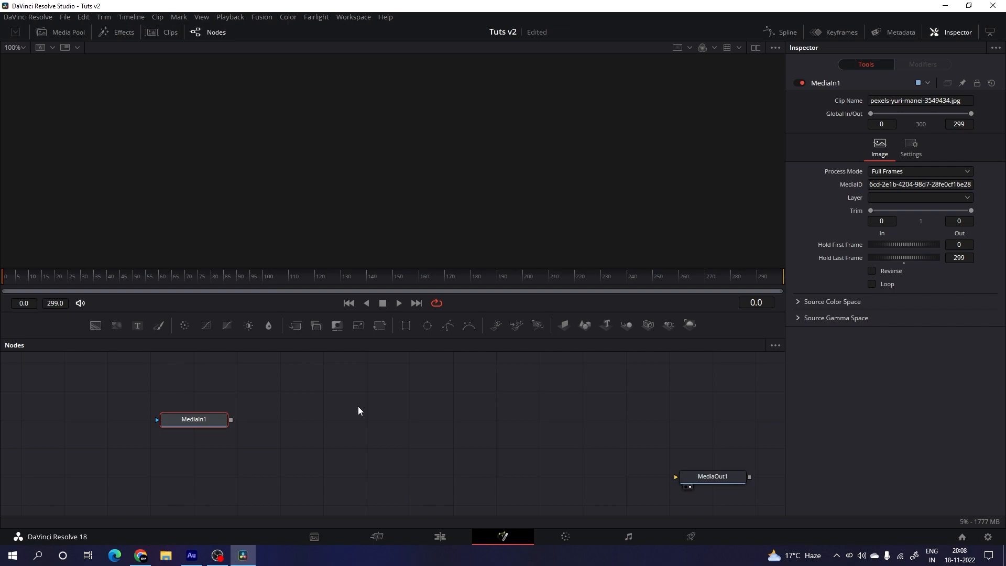
- Rename the image's MediaIn1 node as Media and show it in the viewer
key(F2)
drag(461, 265, 445, 261)
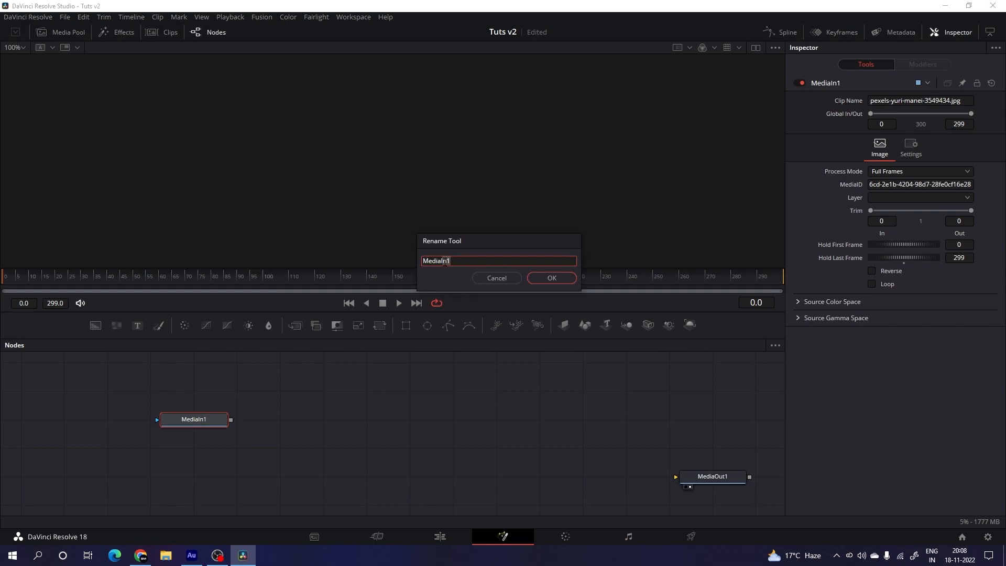
key(BackSpace)
key(BackSpace)
key(Return)
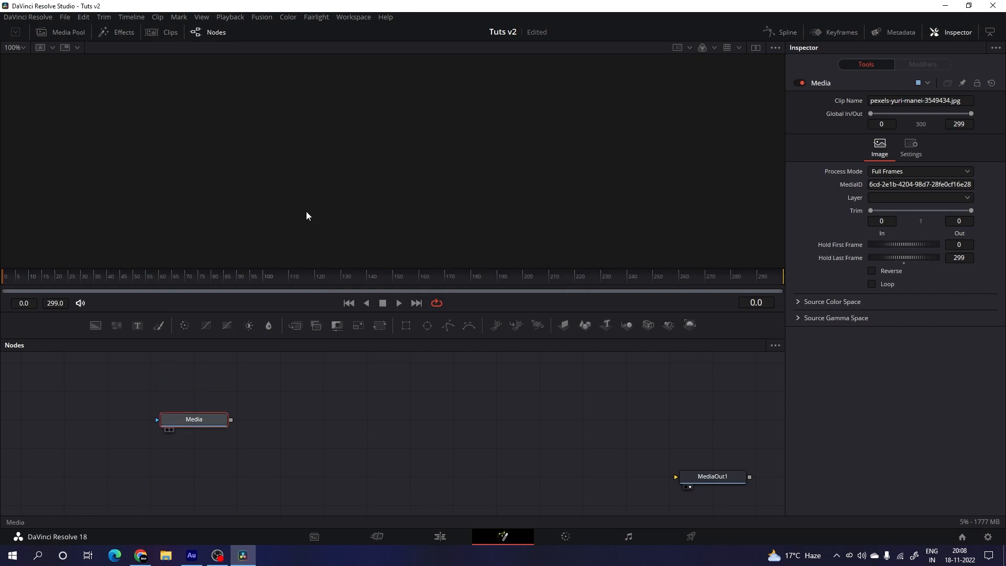
key(1)
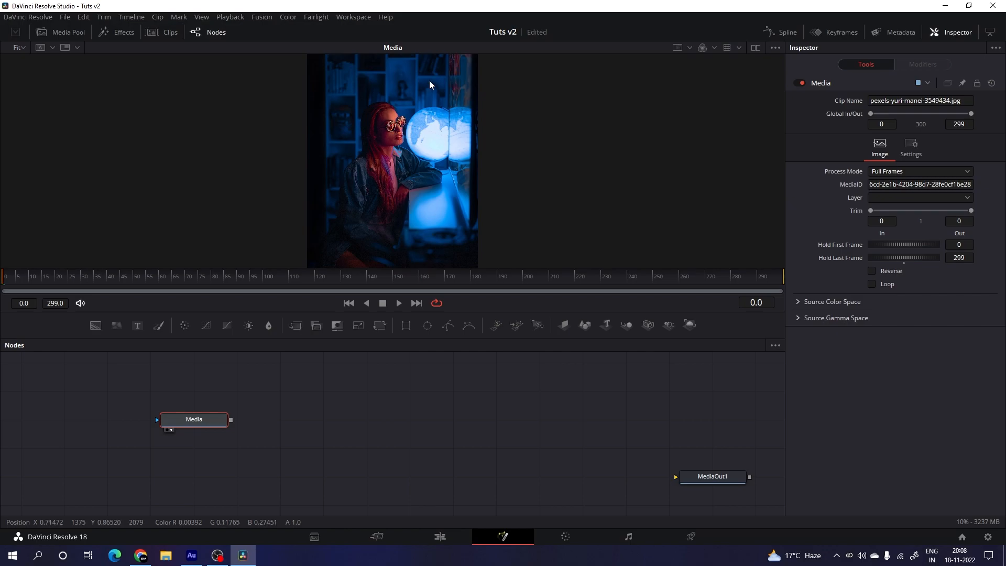
drag(429, 80, 429, 124)
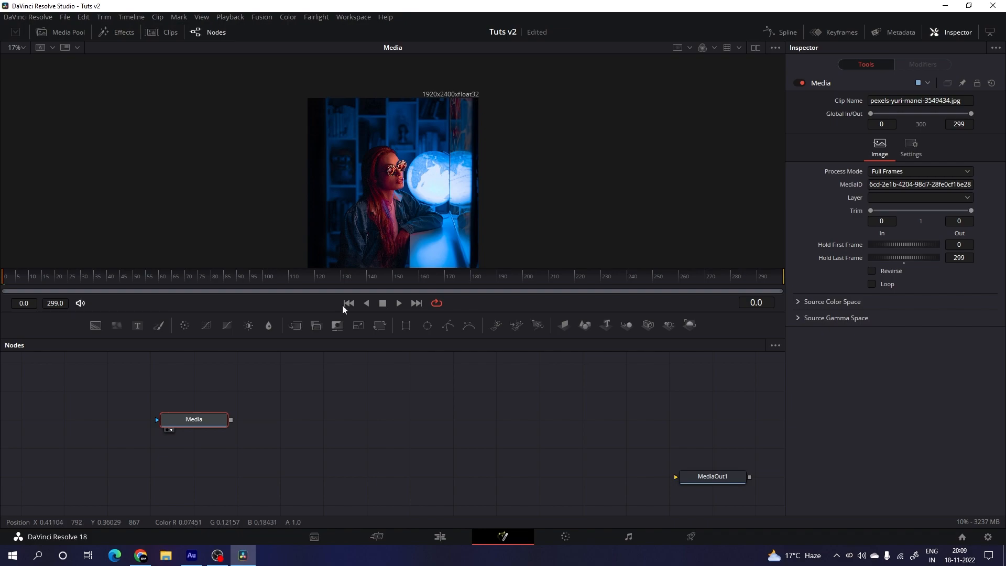
- Add an unconnected Background node above the Media node and rename it as Matte
click(263, 422)
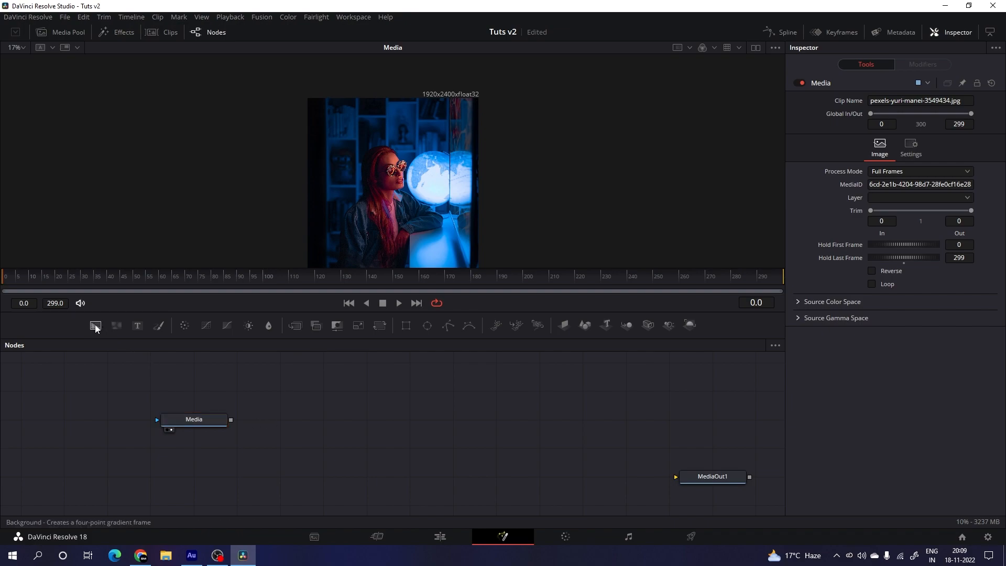
drag(97, 328, 210, 391)
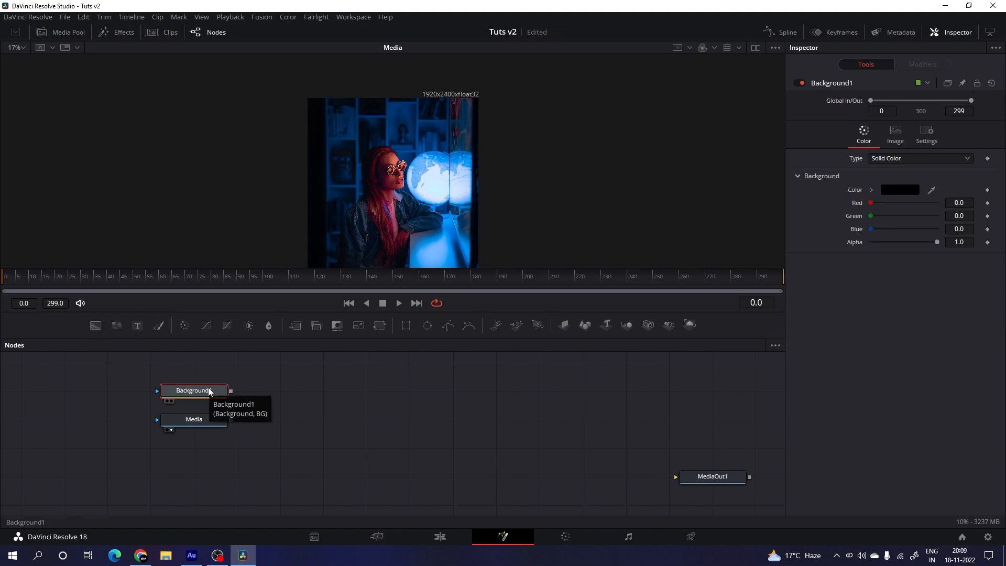
key(F2)
text(Matte)
key(Return)
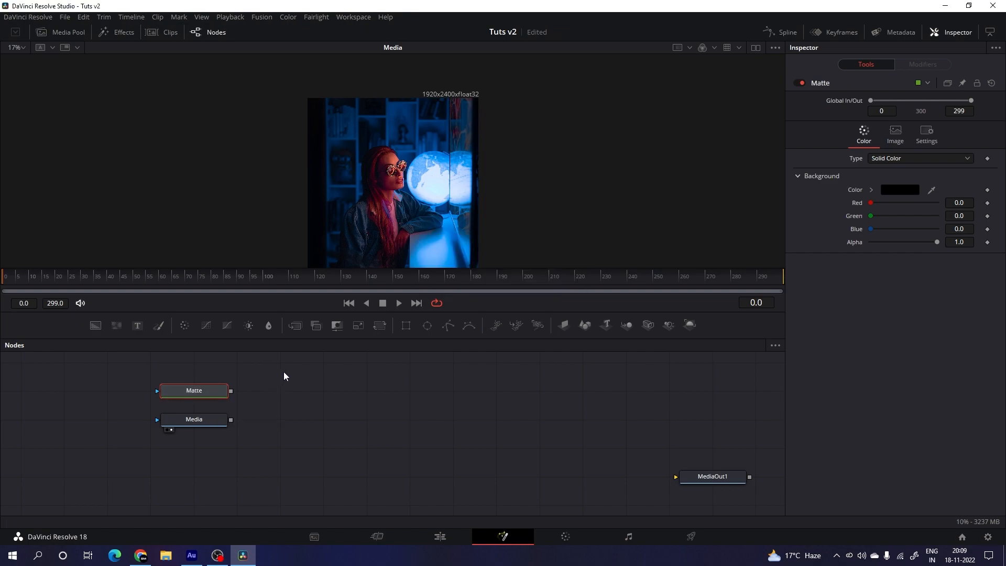
- Add a Merge node, connecting Matte to its background input and Media to its foreground input
drag(297, 325, 331, 423)
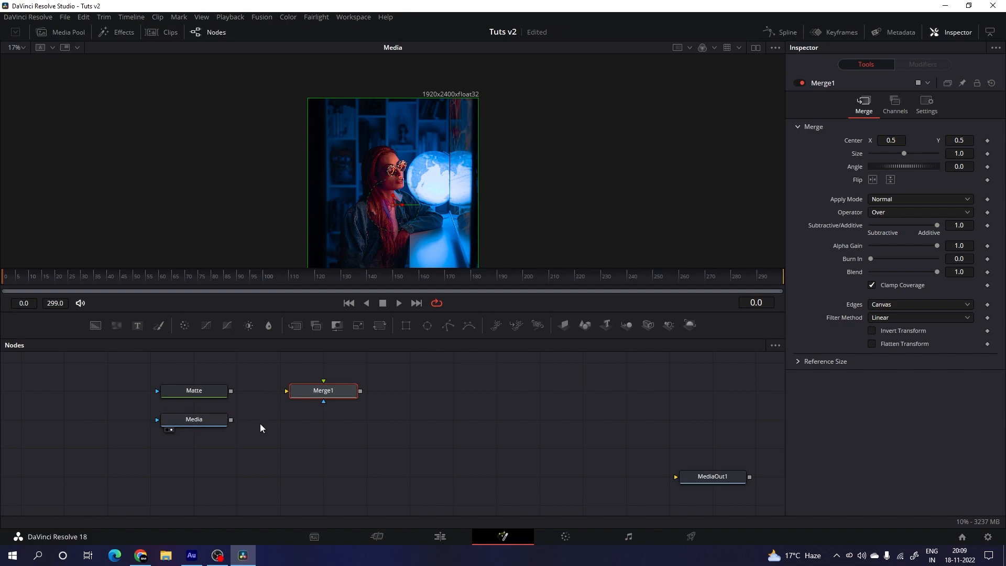
drag(286, 392, 215, 391)
drag(323, 382, 213, 419)
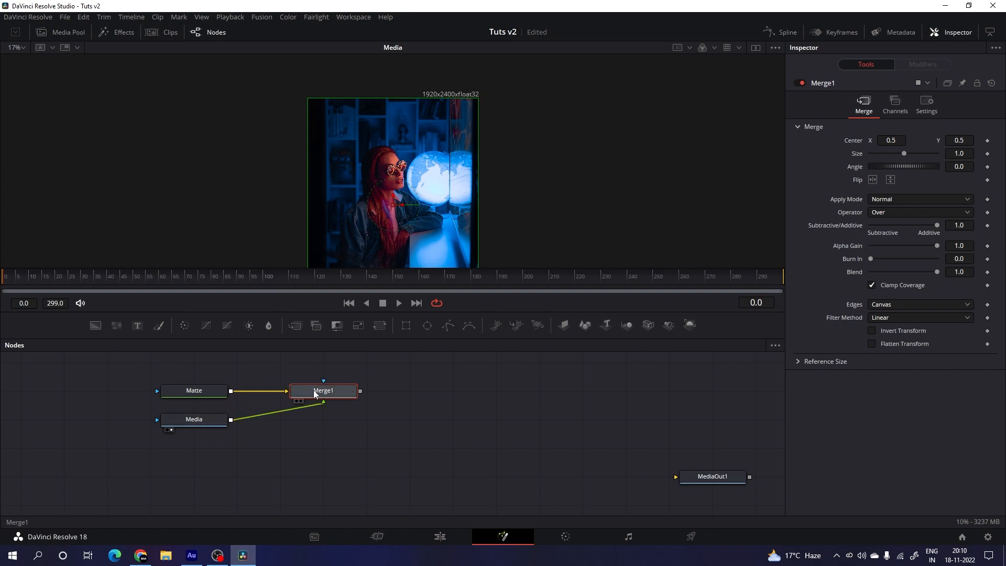
- Show the Merge1 output in the viewer and scale it to fit
drag(338, 388, 360, 149)
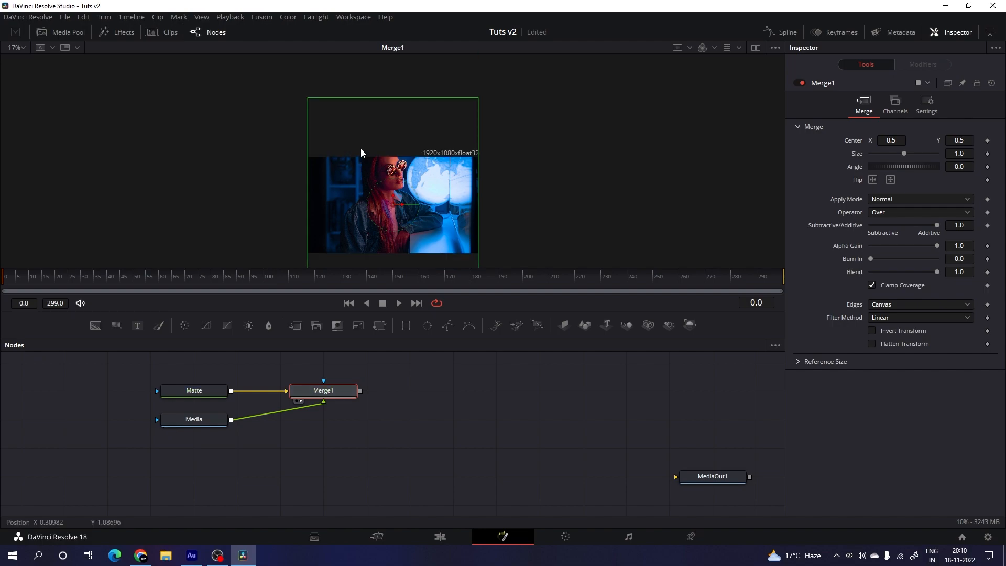
click(20, 48)
click(24, 61)
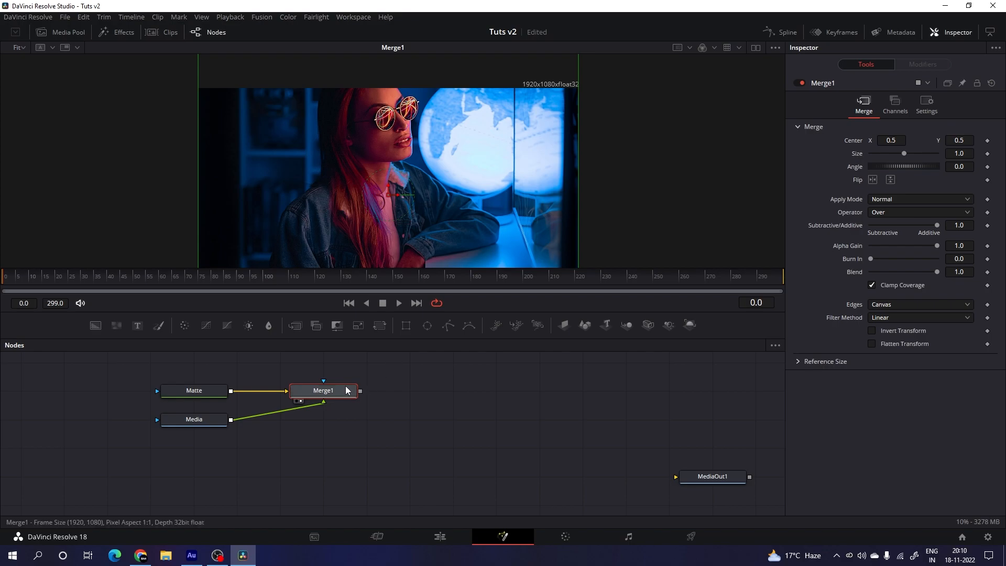
- Insert a Transform node between Media and Merge1 and rename it as Controller
click(216, 424)
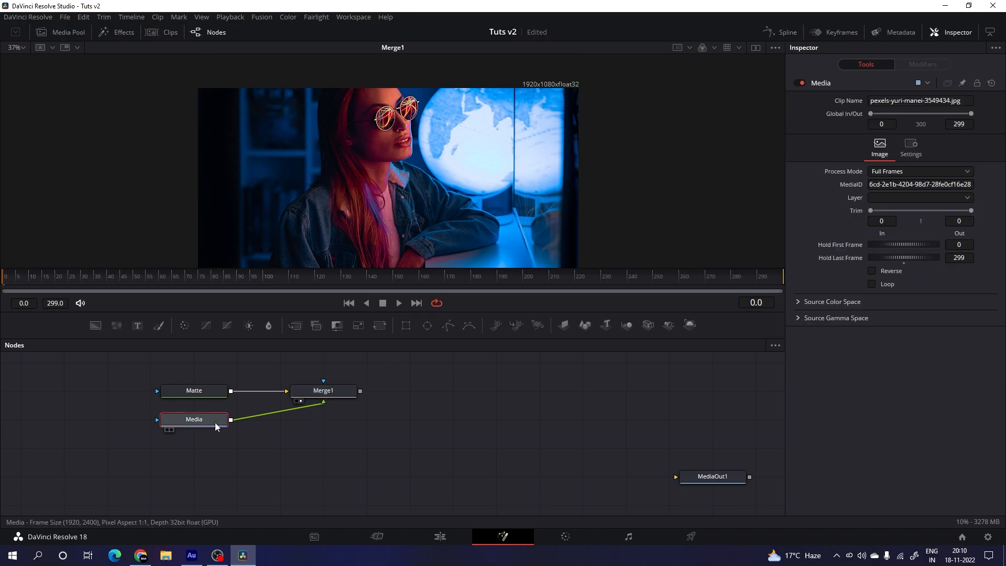
click(380, 325)
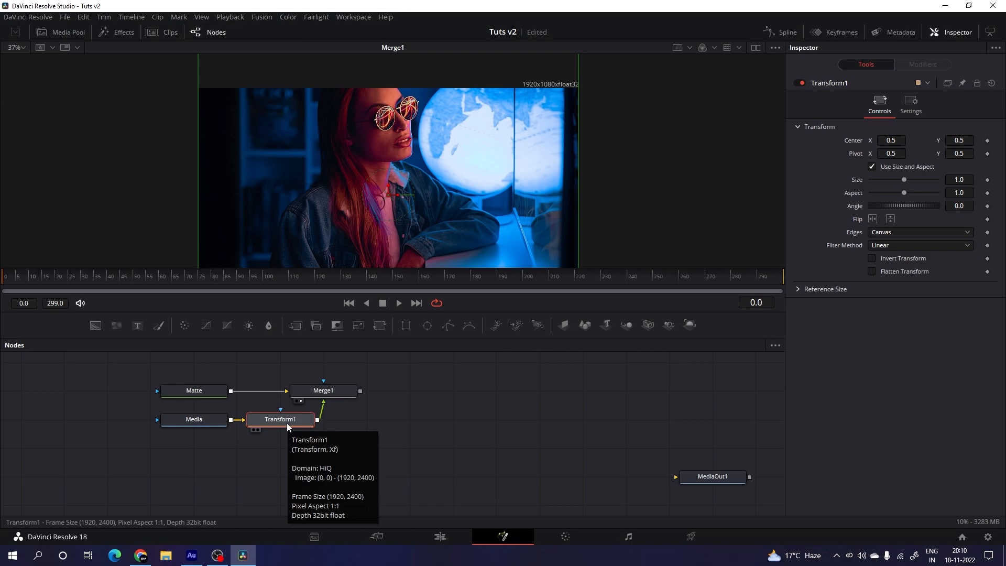
key(F2)
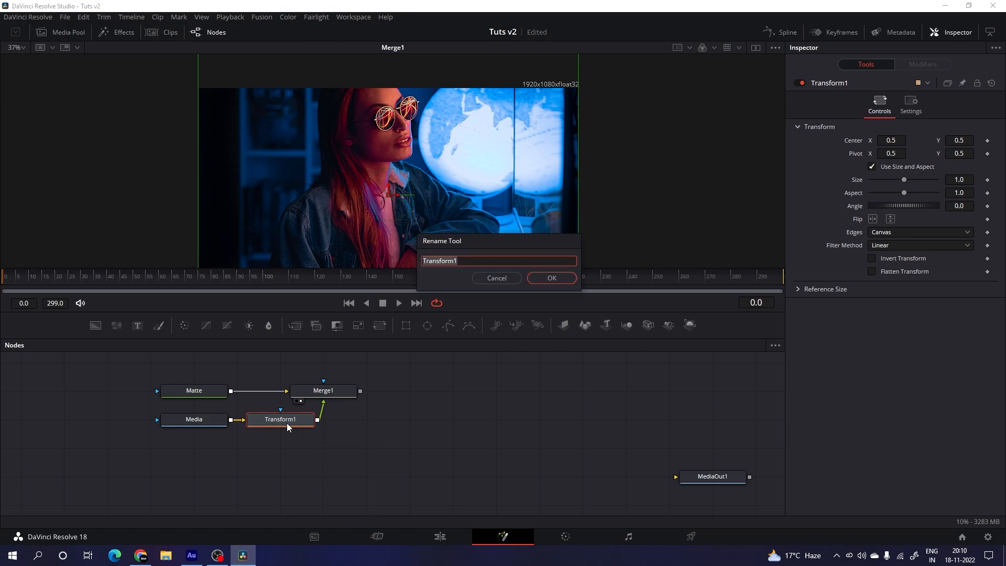
key(BackSpace)
text(Controller)
click(543, 281)
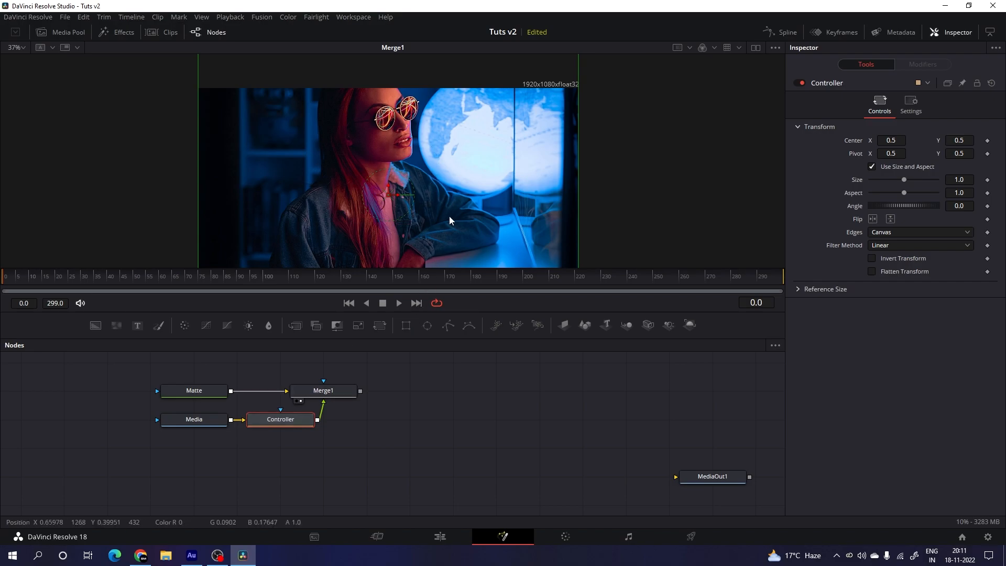
- Scale the Controller image to about 1.12 and lower it to a center Y of about 0.38
scroll(480, 219, down, 2)
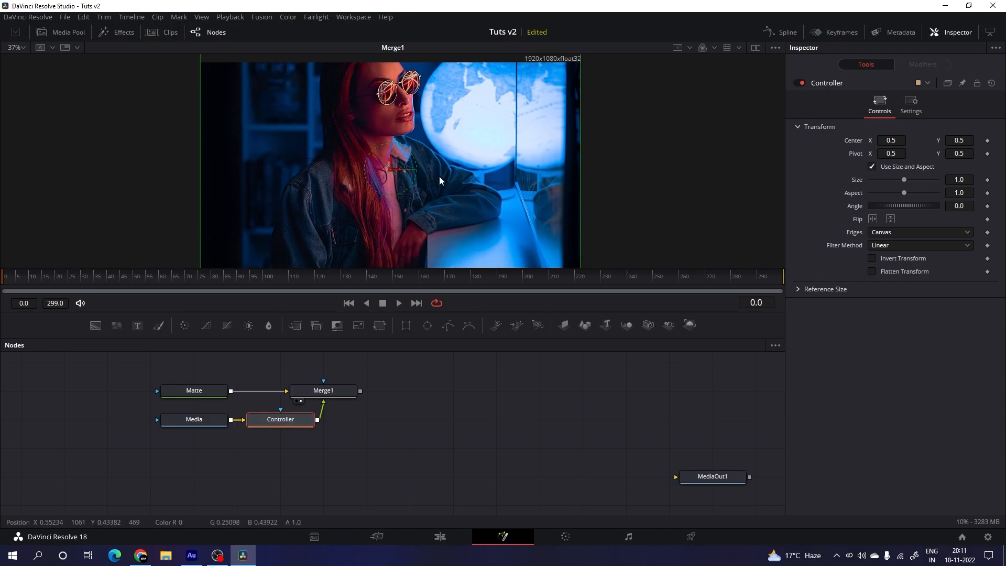
drag(582, 175, 603, 178)
drag(392, 159, 397, 222)
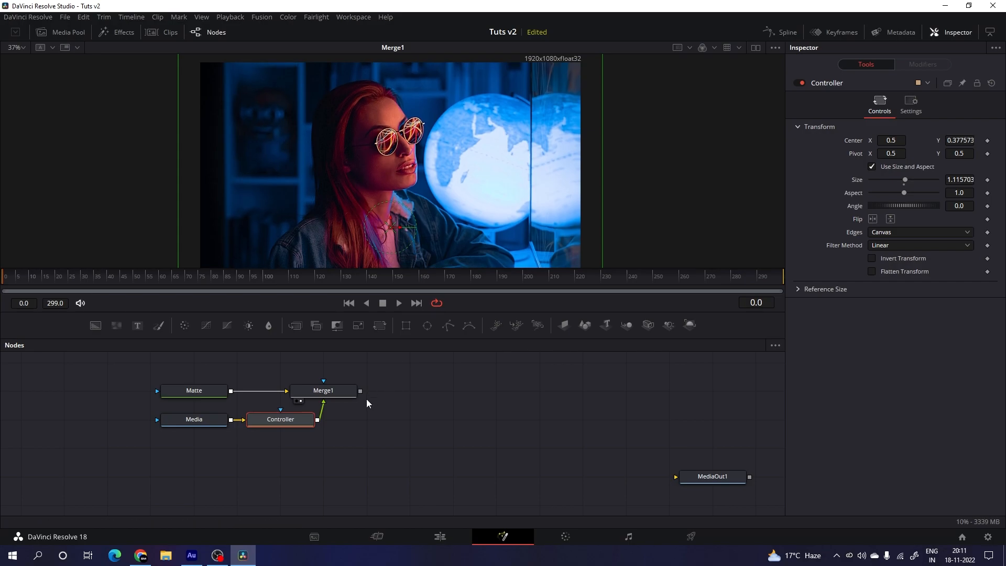
- Align Merge1 above Controller, then add a Transform node fed by Merge1 and rename it as Animation
drag(344, 394, 300, 394)
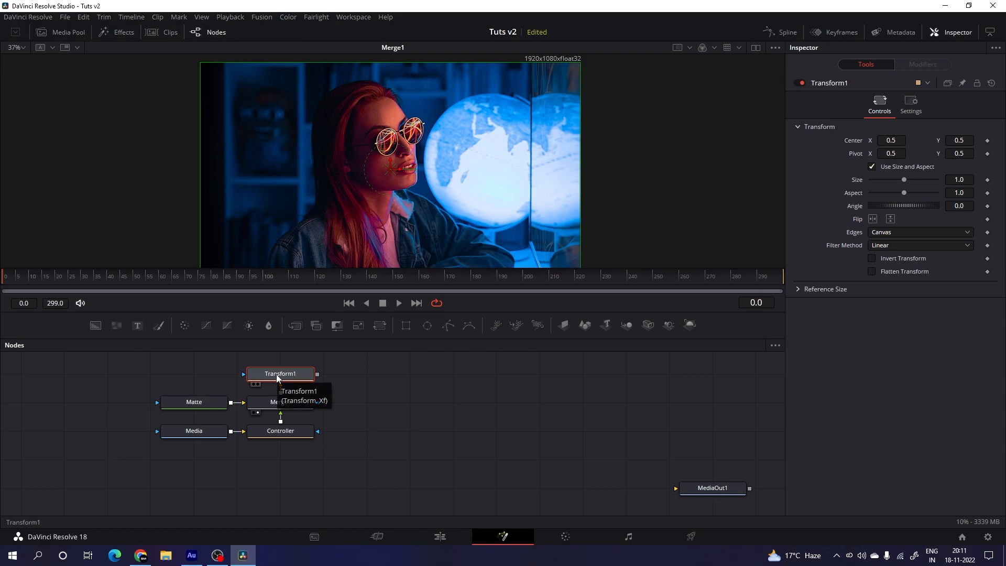
key(F2)
key(BackSpace)
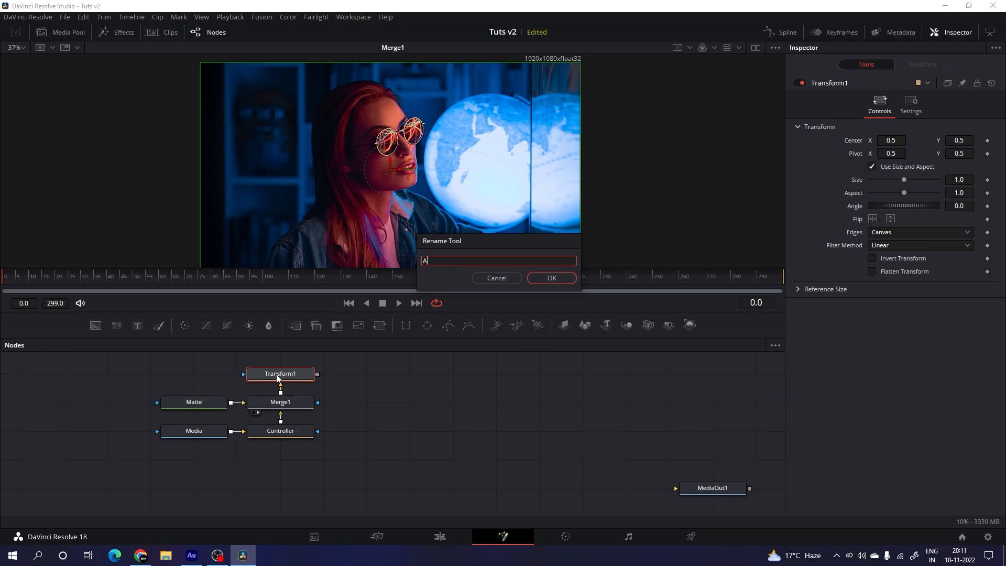
text(Animation)
click(550, 278)
- Keyframe the Animation node's Size at 1.0 on frame 299 and 1.2 on frame 0, and scrub through the zoom
drag(469, 278, 809, 299)
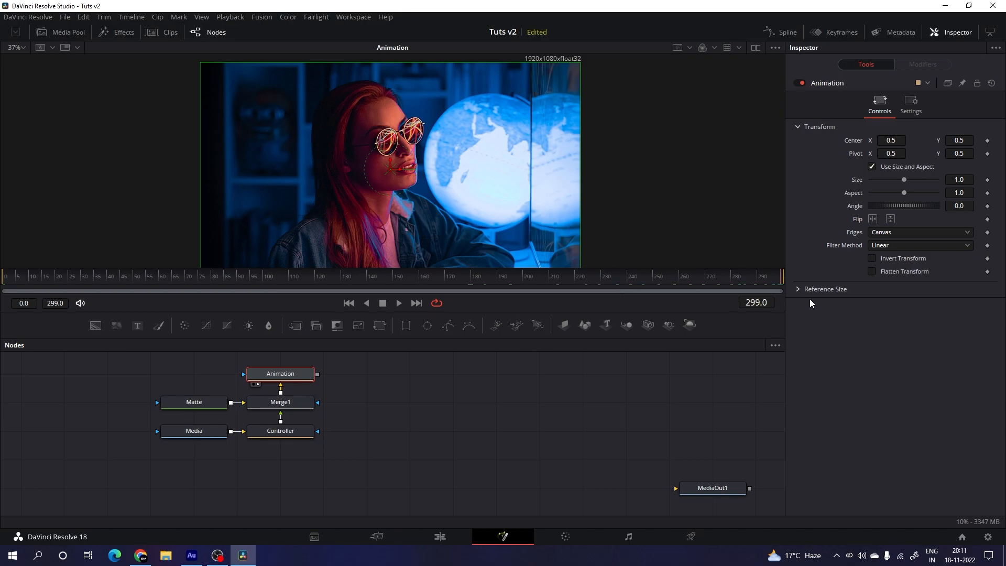
right_click(856, 178)
click(873, 187)
drag(590, 278, 2, 304)
click(969, 178)
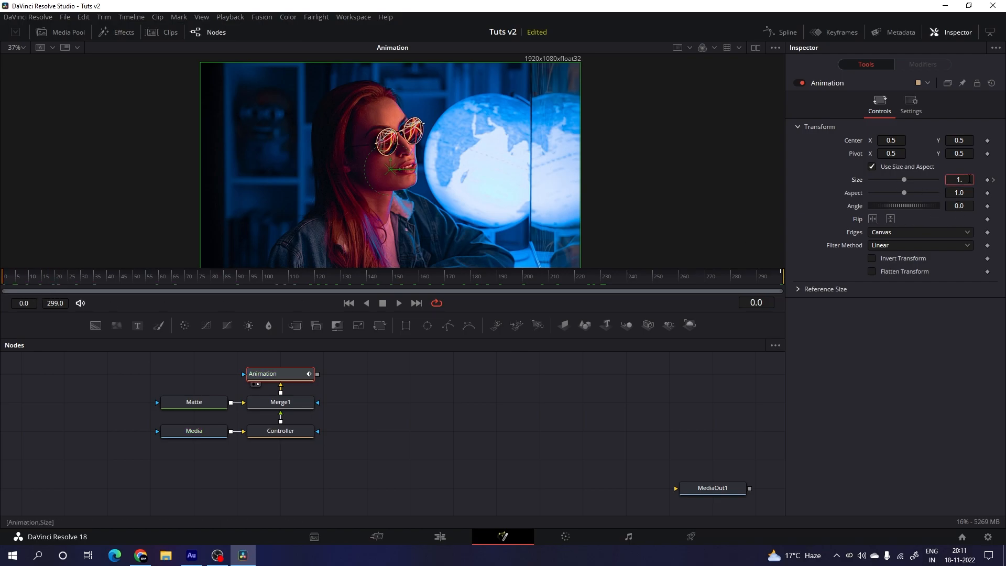
text(2)
key(Tab)
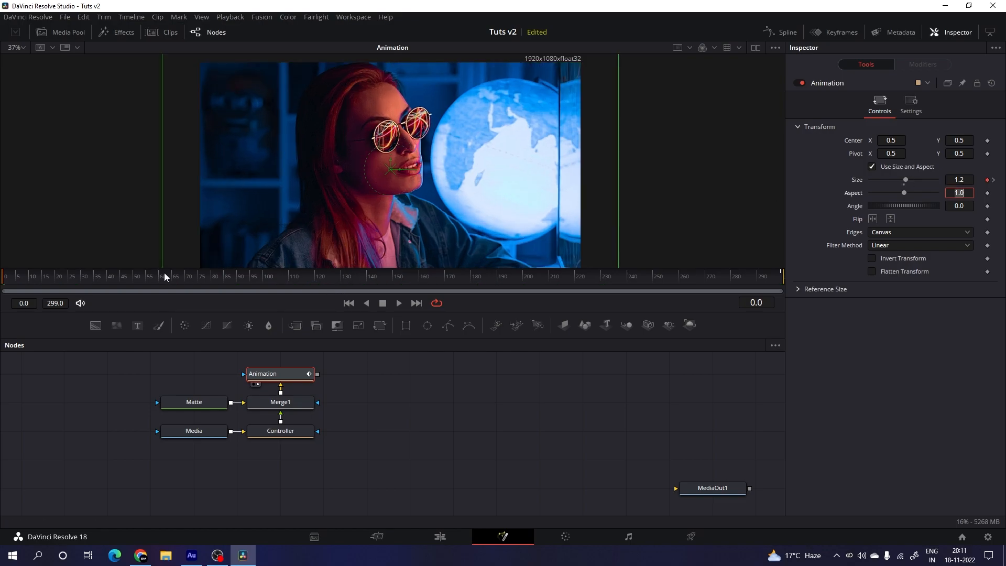
drag(61, 276, 658, 279)
- Add a Color Corrector fed by Animation, show it in the viewer and set its saturation to 0
drag(300, 374, 300, 408)
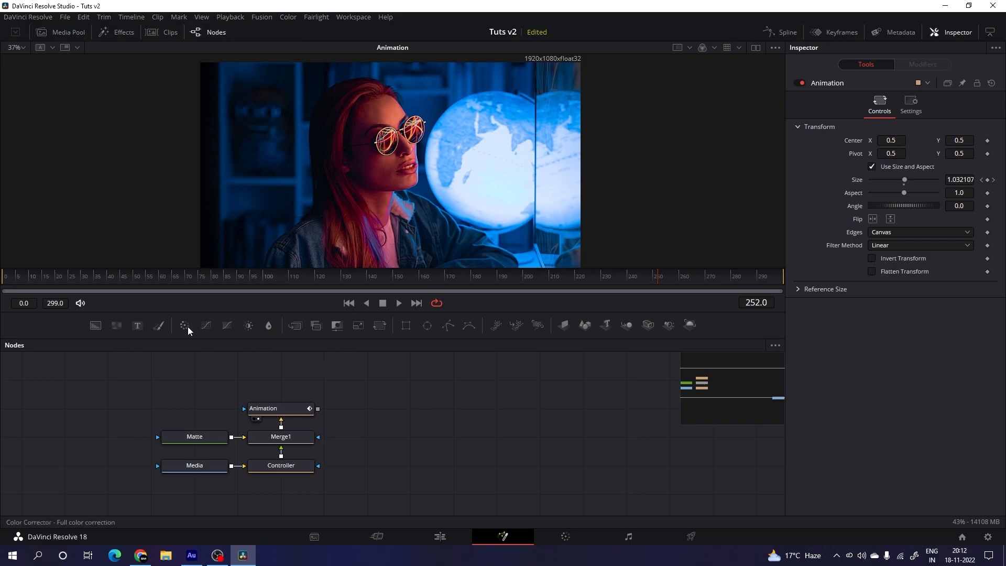
drag(186, 325, 452, 407)
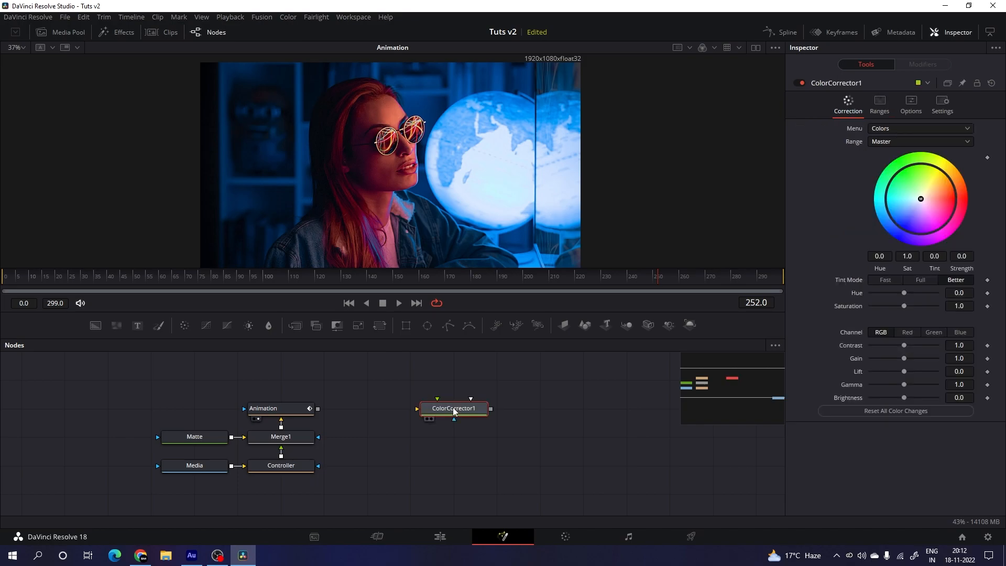
drag(317, 408, 459, 410)
key(1)
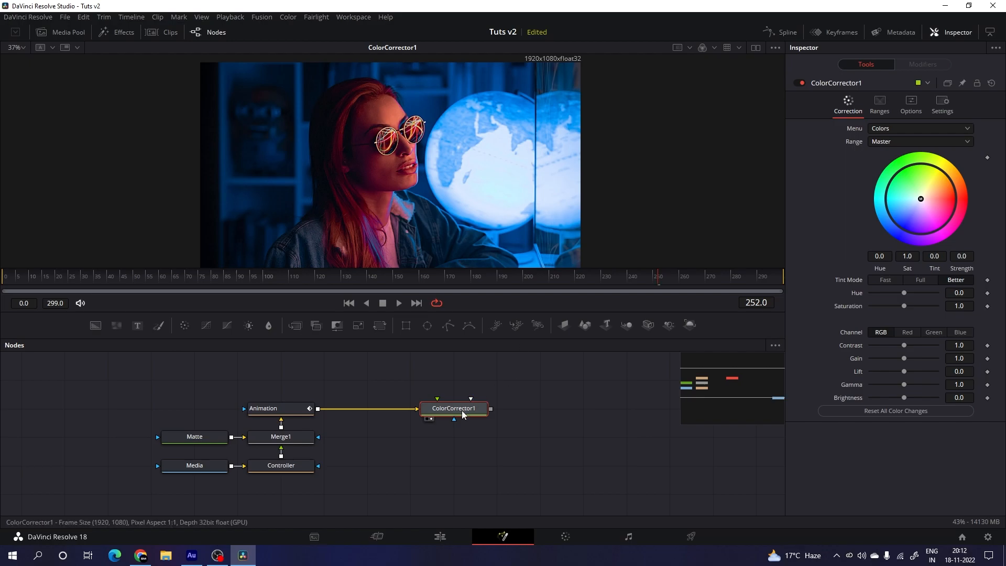
drag(901, 307, 854, 307)
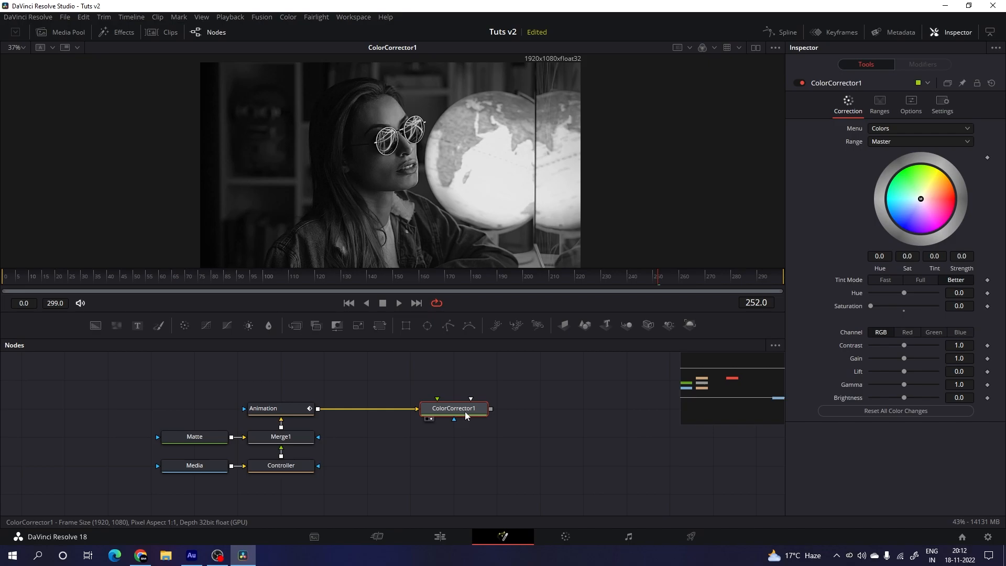
- Add a Directional Blur after ColorCorrector1, show it in the viewer and set its length to 0.03
key(shift+space)
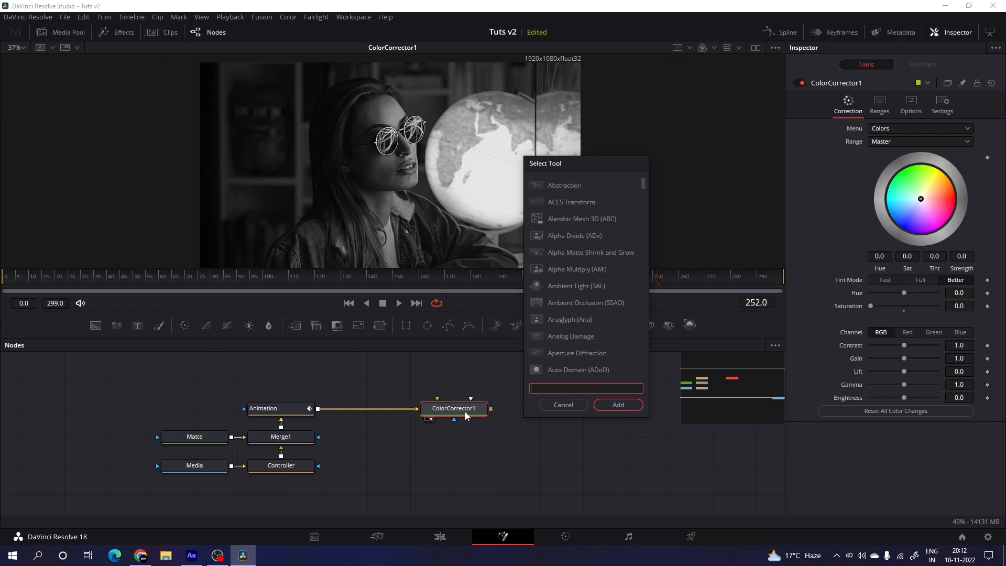
text(blur)
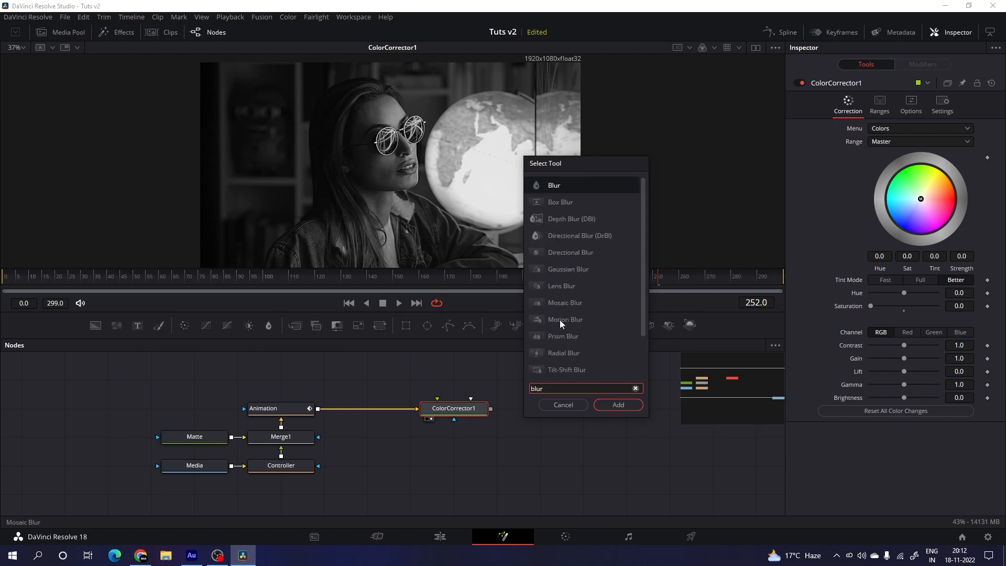
click(583, 253)
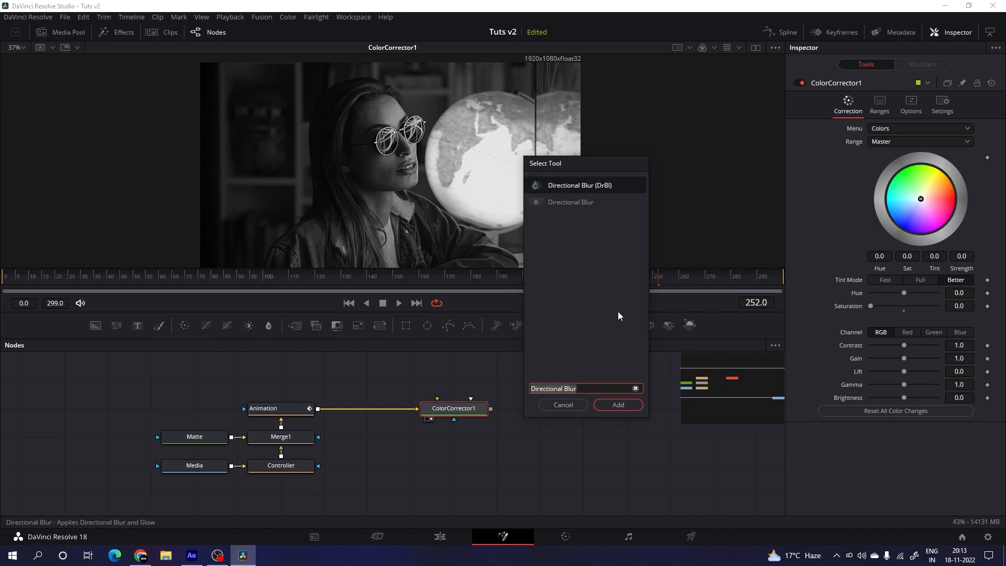
click(618, 405)
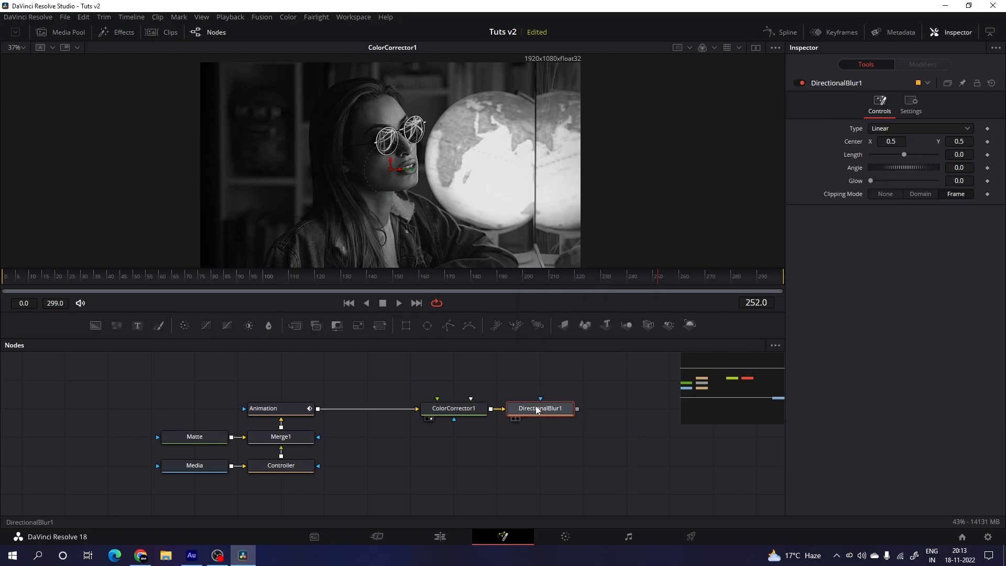
drag(537, 413, 516, 208)
drag(906, 154, 919, 156)
click(970, 157)
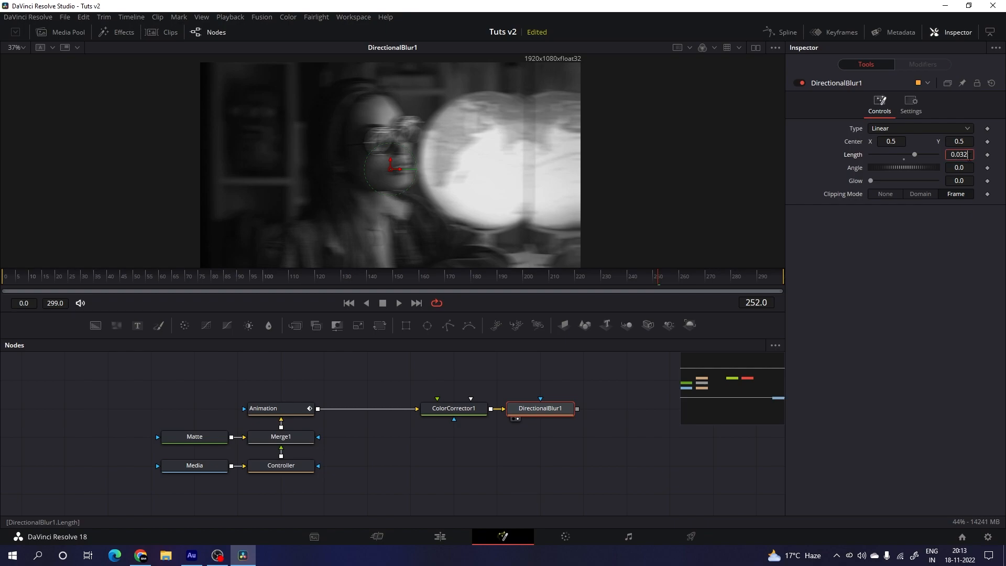
key(Tab)
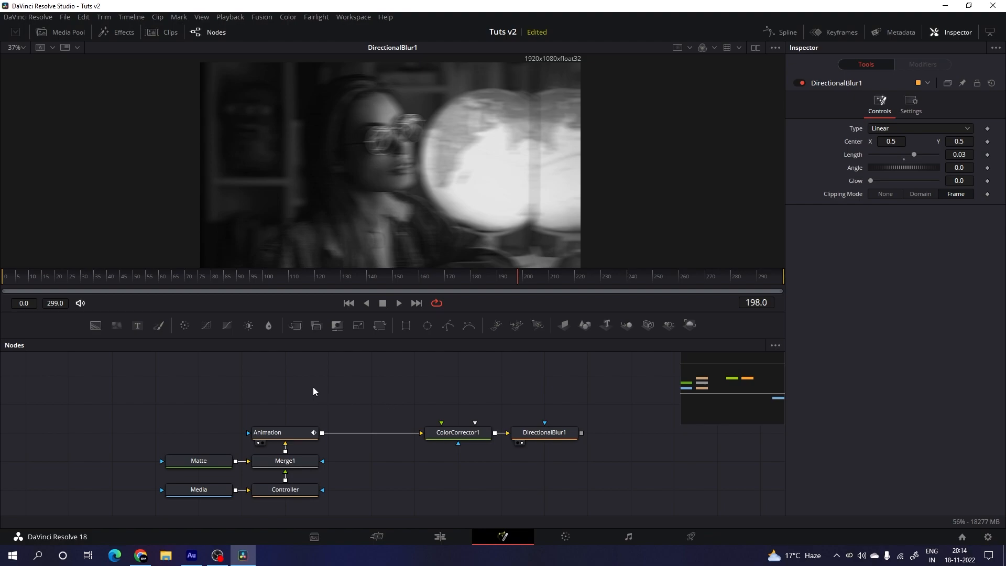
- Add a Background node renamed Slide above the Animation node and mask it with a Rectangle placed above DirectionalBlur1
drag(95, 329, 199, 387)
key(F2)
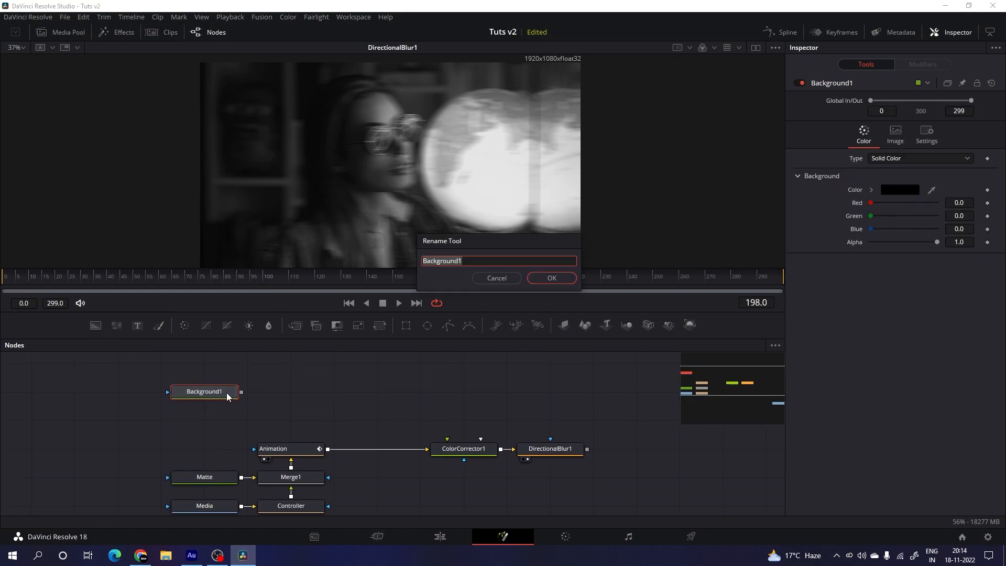
key(BackSpace)
click(562, 279)
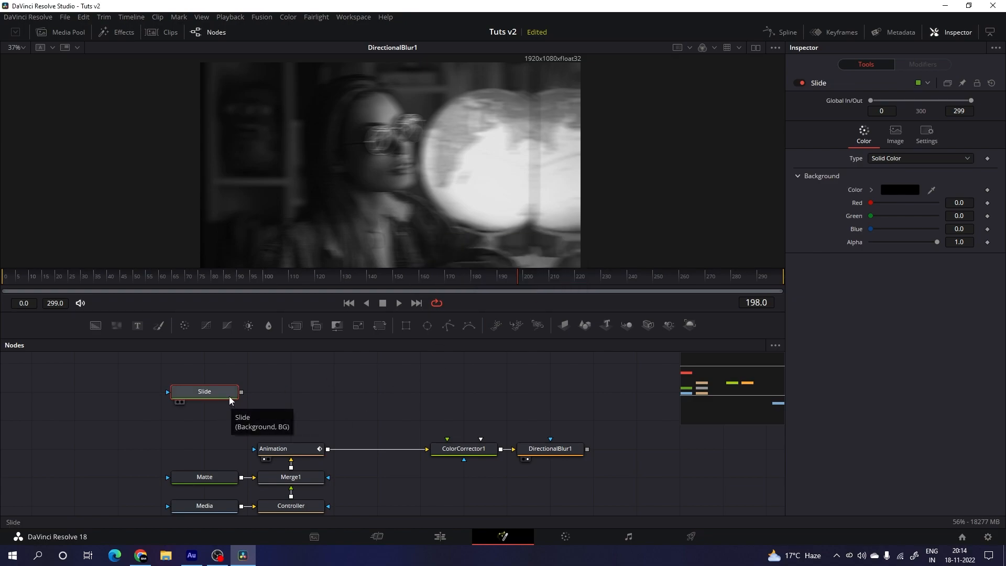
click(406, 326)
drag(202, 373, 559, 401)
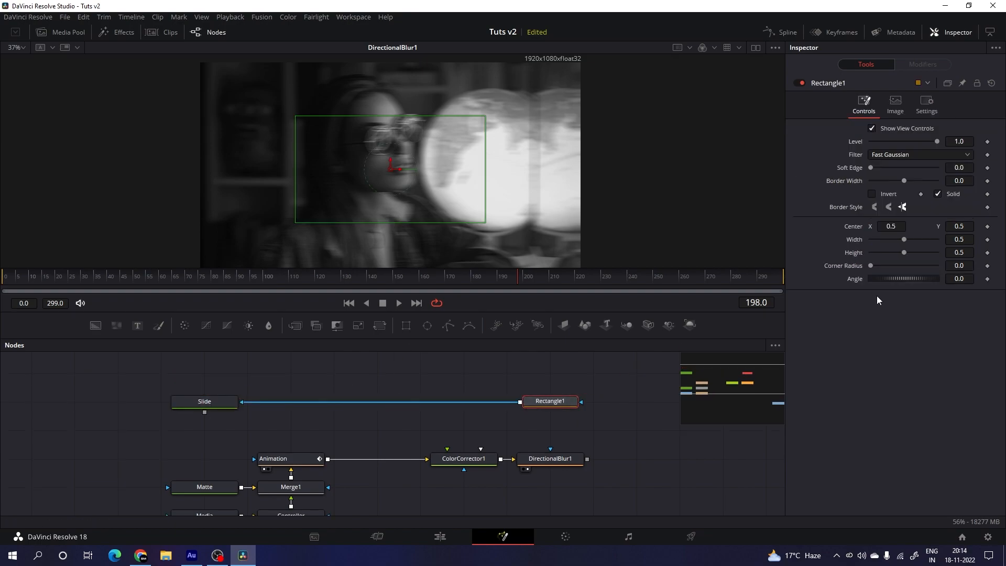
- Set the Rectangle mask's width to 0.15, height to 0.8 and corner radius to 0.25
drag(904, 239, 914, 240)
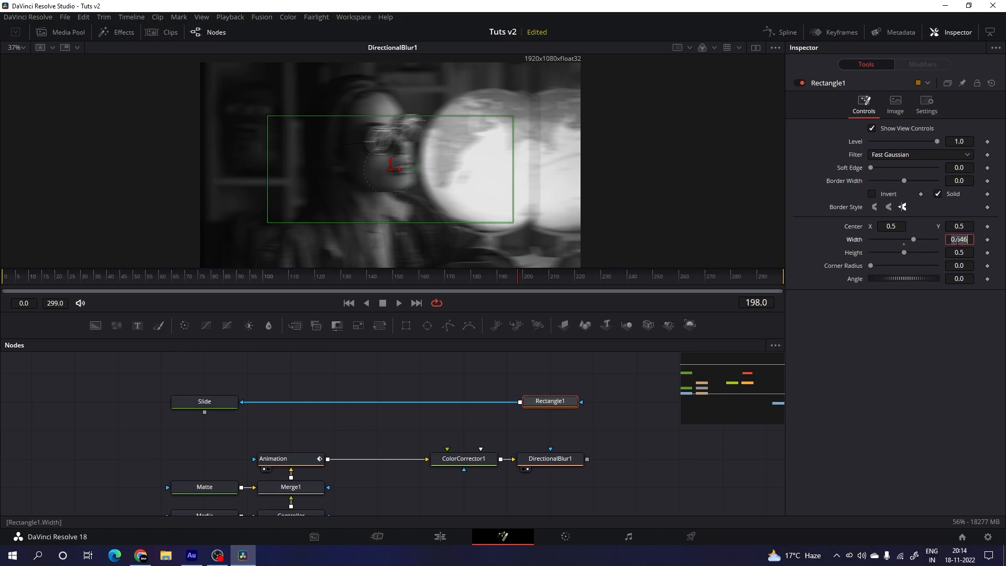
click(958, 239)
text(0.15)
key(Tab)
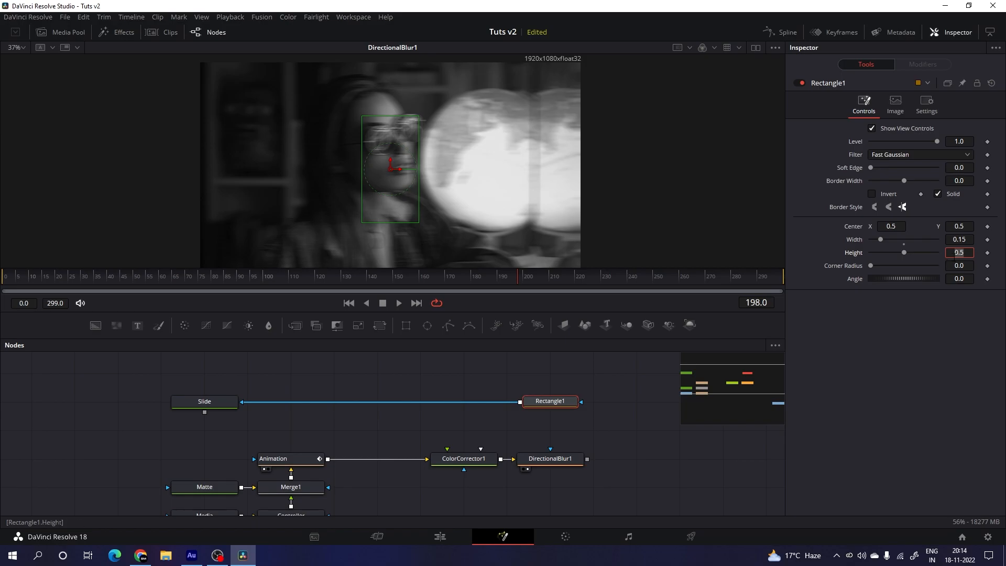
drag(905, 253, 915, 253)
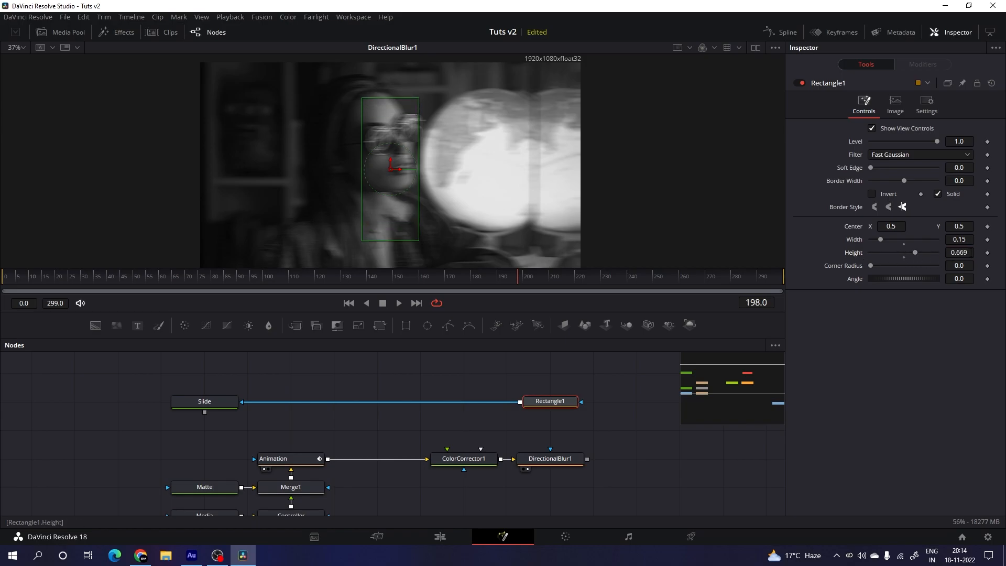
text(0.8)
key(Tab)
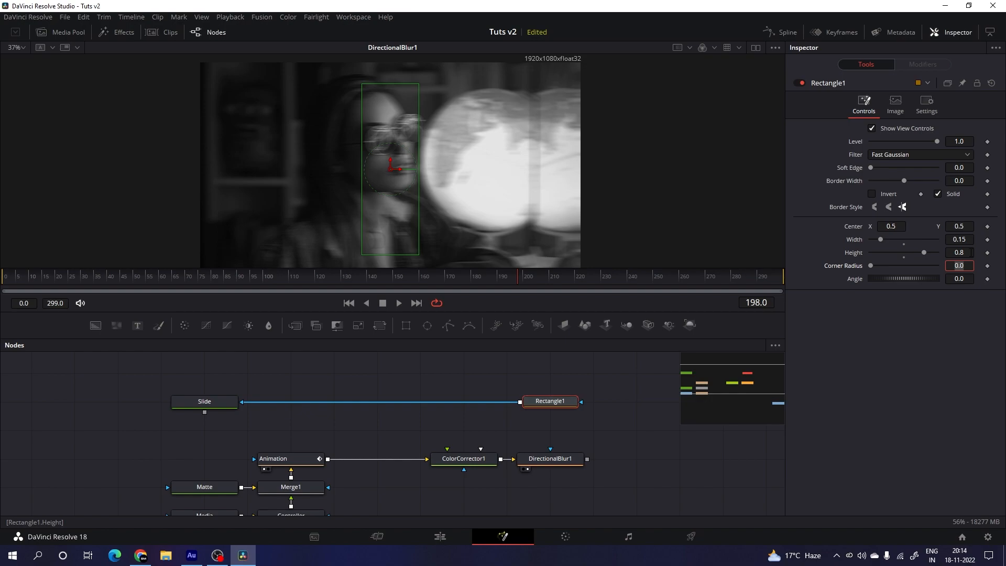
text(0.25)
key(Tab)
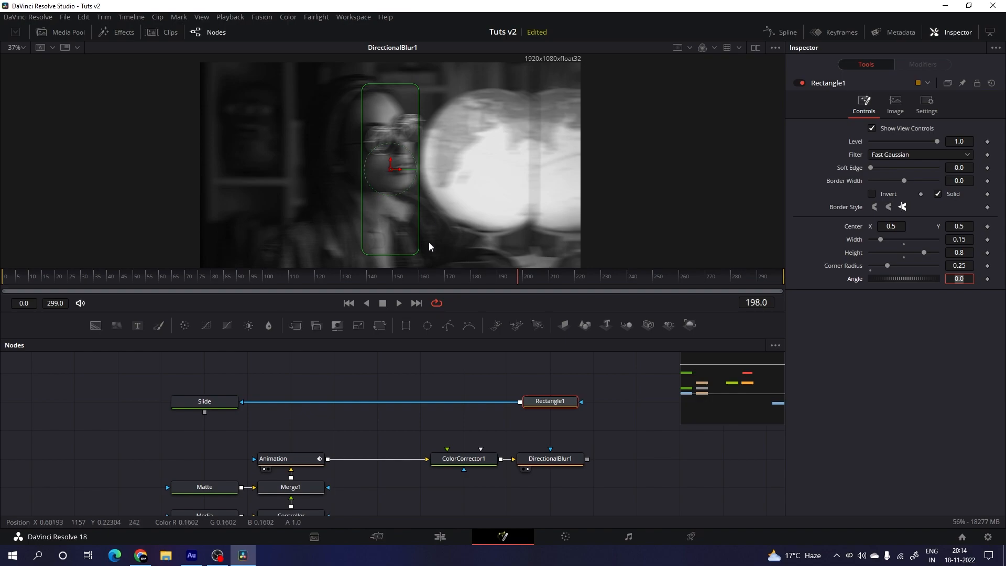
- Show the Slide node in the viewer and change its color to white (#ffffff)
drag(212, 405, 345, 188)
click(215, 398)
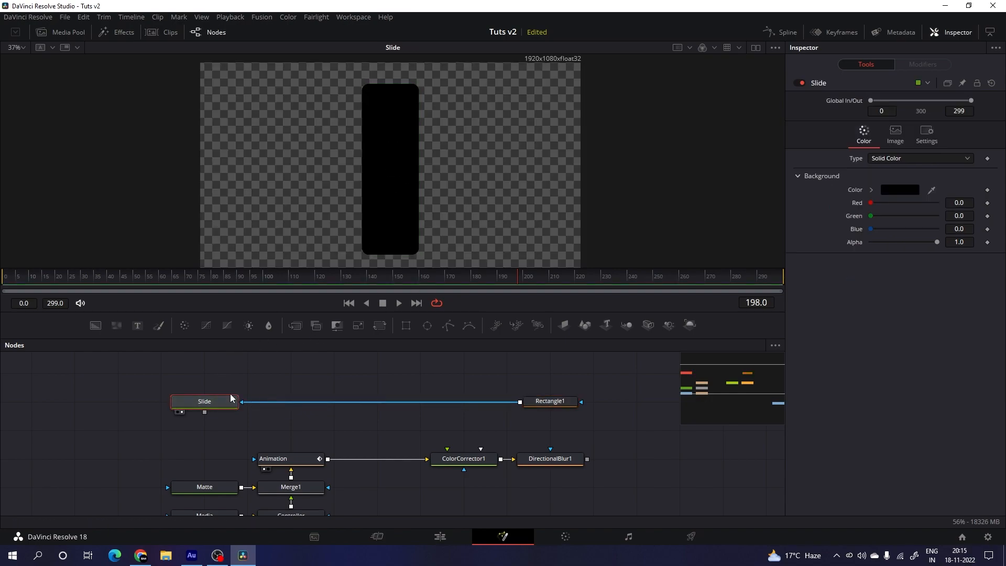
click(903, 189)
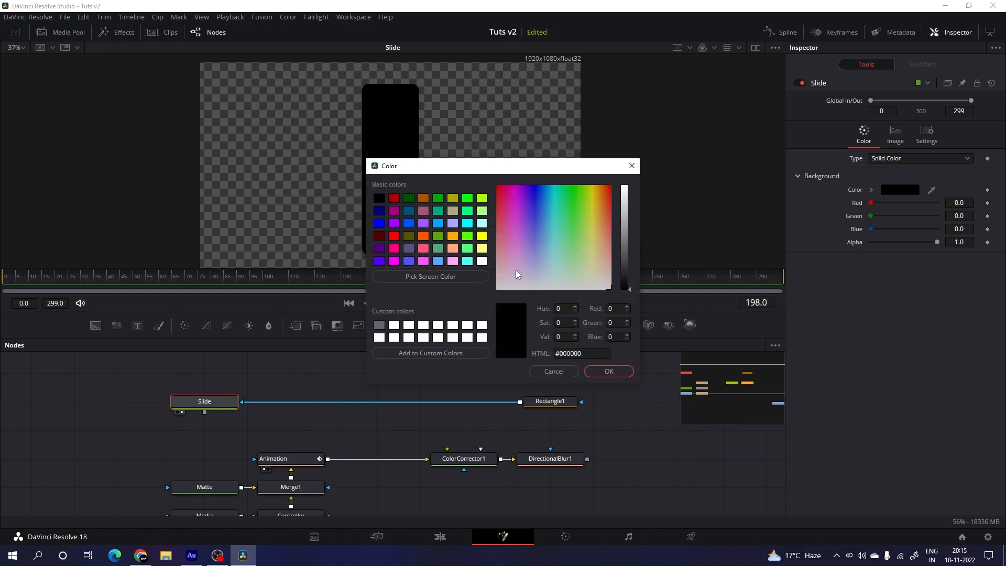
click(482, 261)
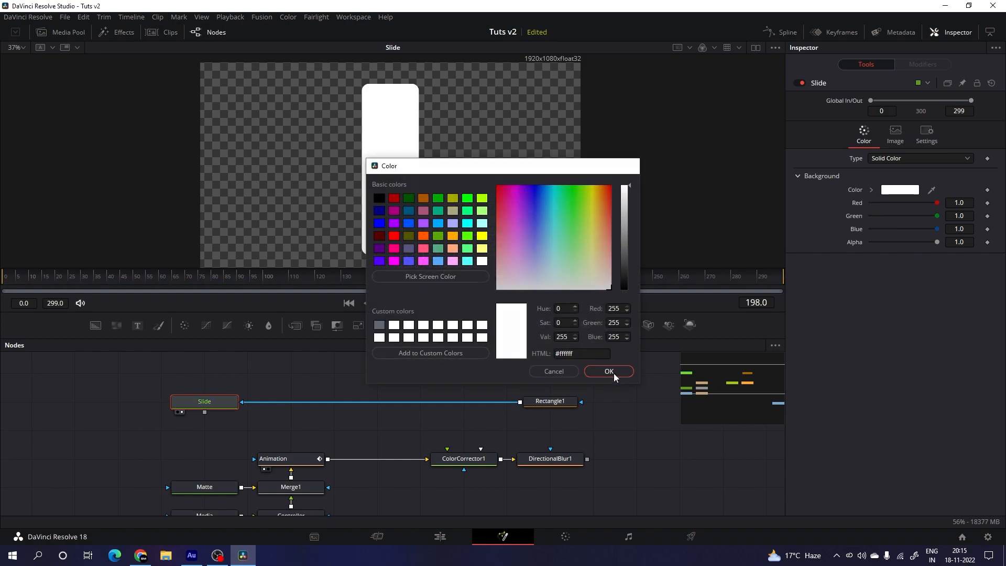
click(609, 371)
click(413, 382)
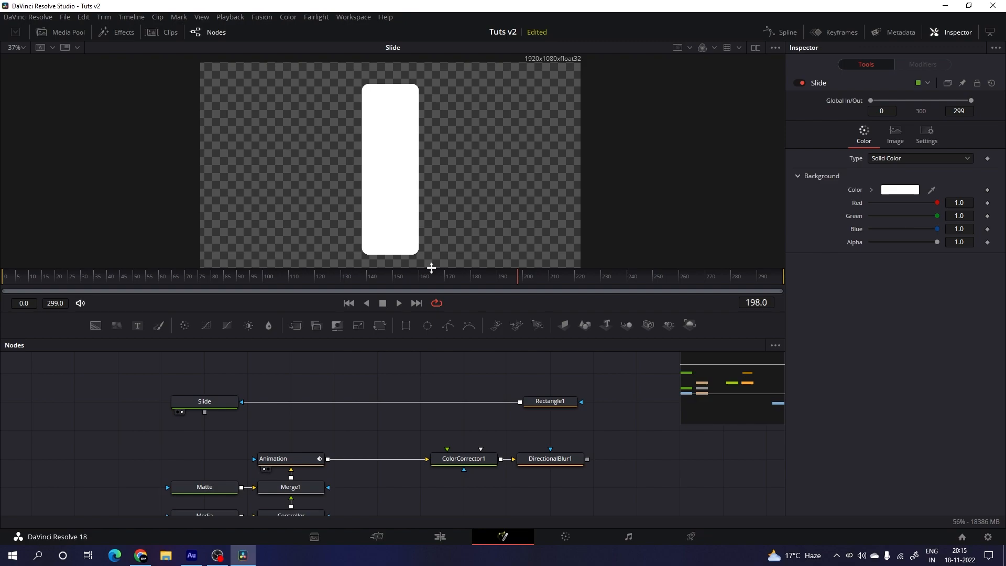
- Paste a copy of the Rectangle1 mask onto Slide and place it between Slide and Rectangle1
click(545, 402)
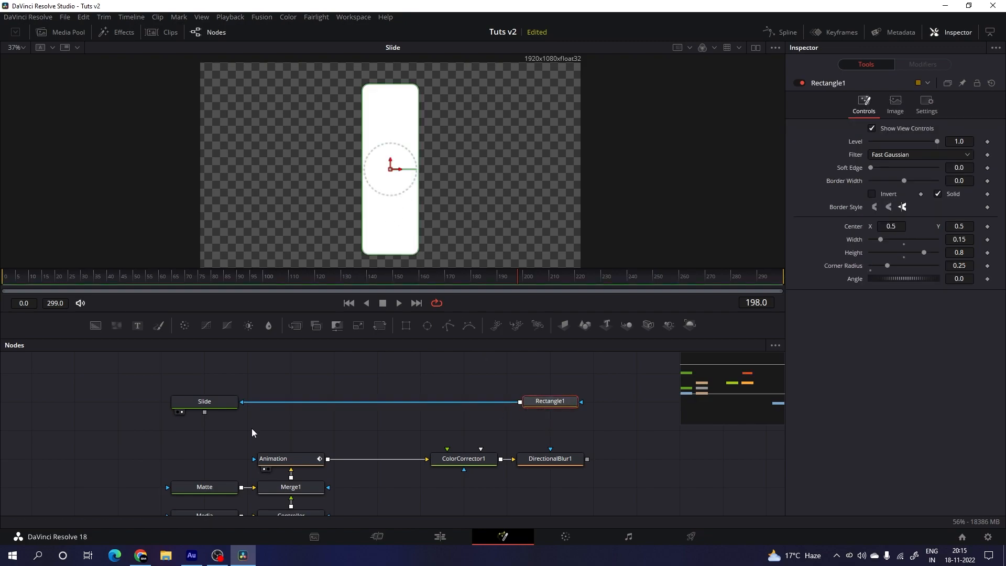
click(212, 408)
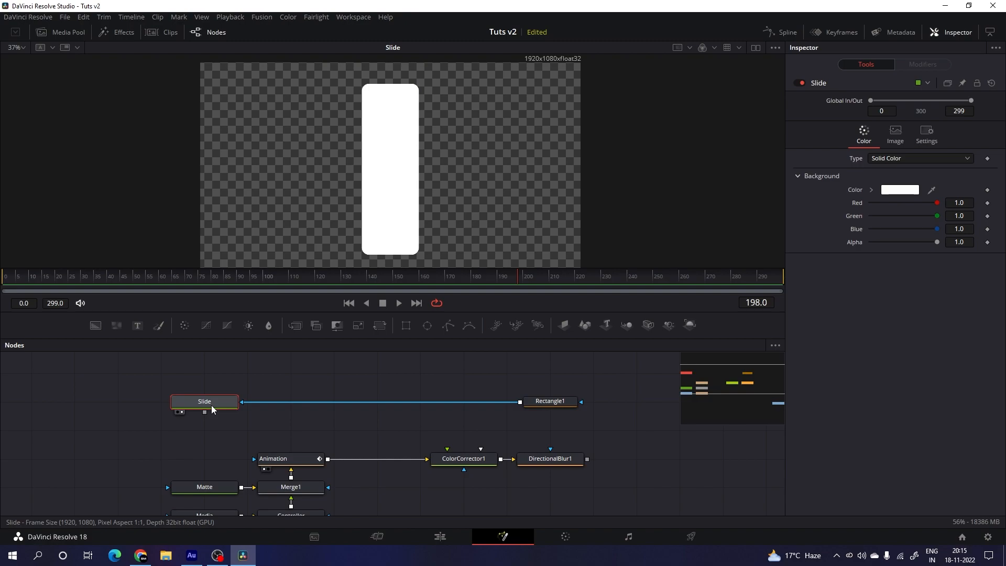
key(ctrl+v)
drag(214, 376, 475, 391)
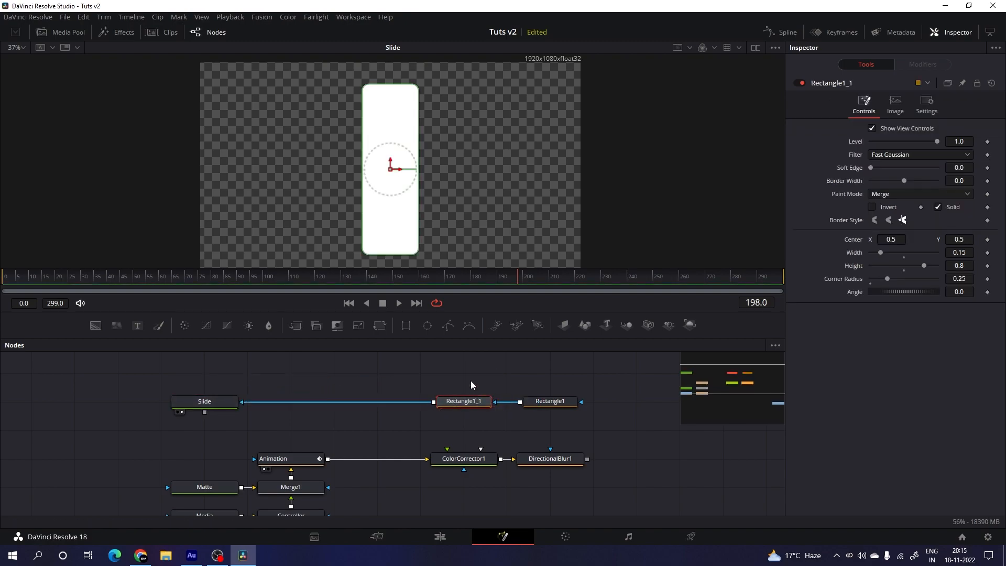
- Offset the copied rectangle beside the original by setting its center X to 0.66, and select the Slide node
drag(402, 179, 461, 180)
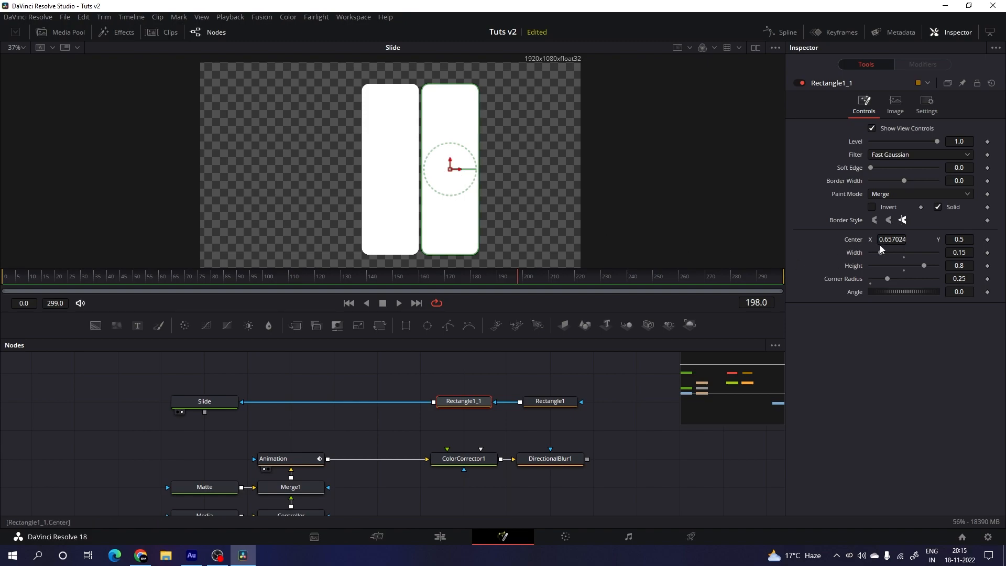
click(901, 239)
text(0.66)
key(Tab)
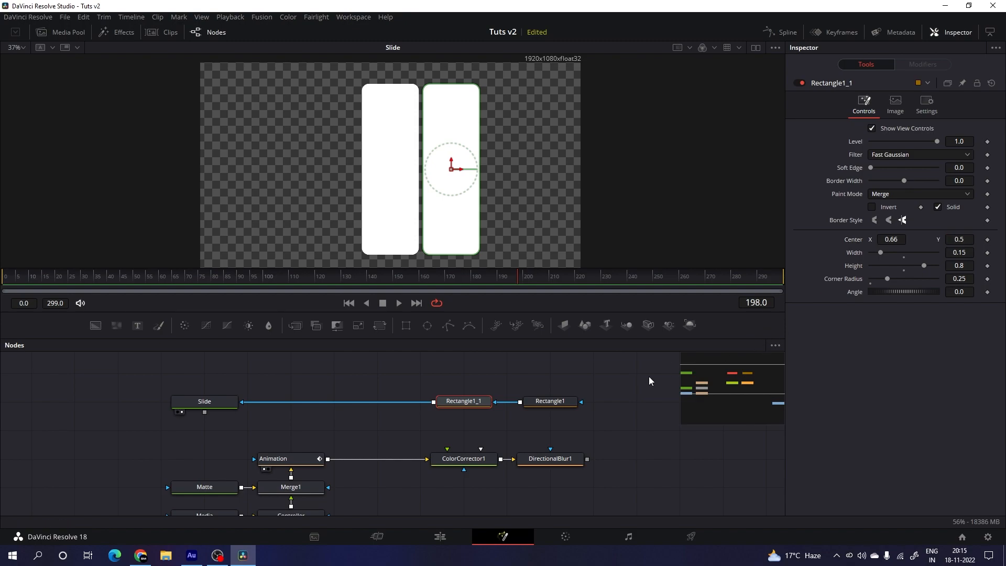
click(222, 402)
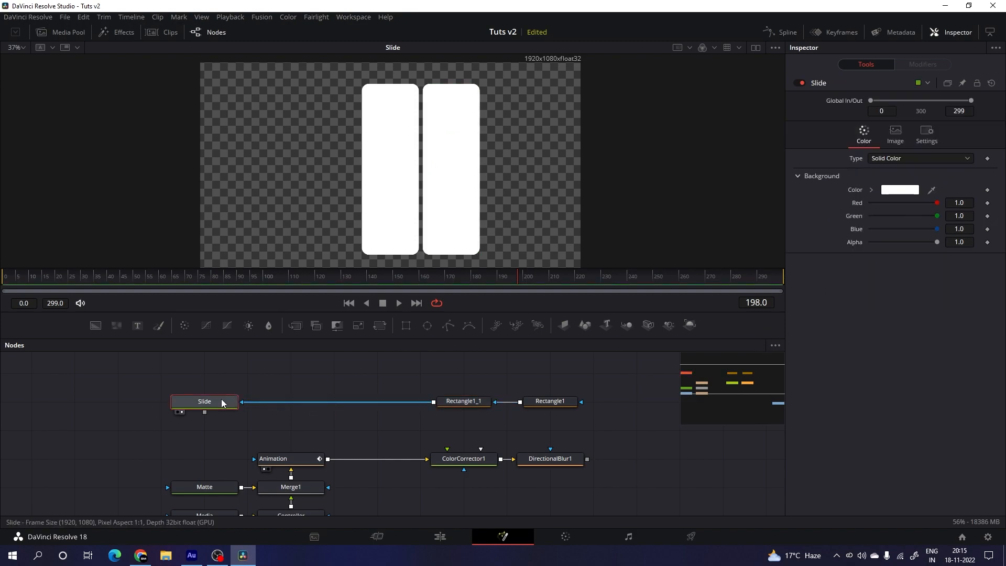
- Paste another Rectangle1 mask copy, place it between Slide and Rectangle1_1, and set its center X to 0.34
key(ctrl+v)
drag(225, 372, 403, 403)
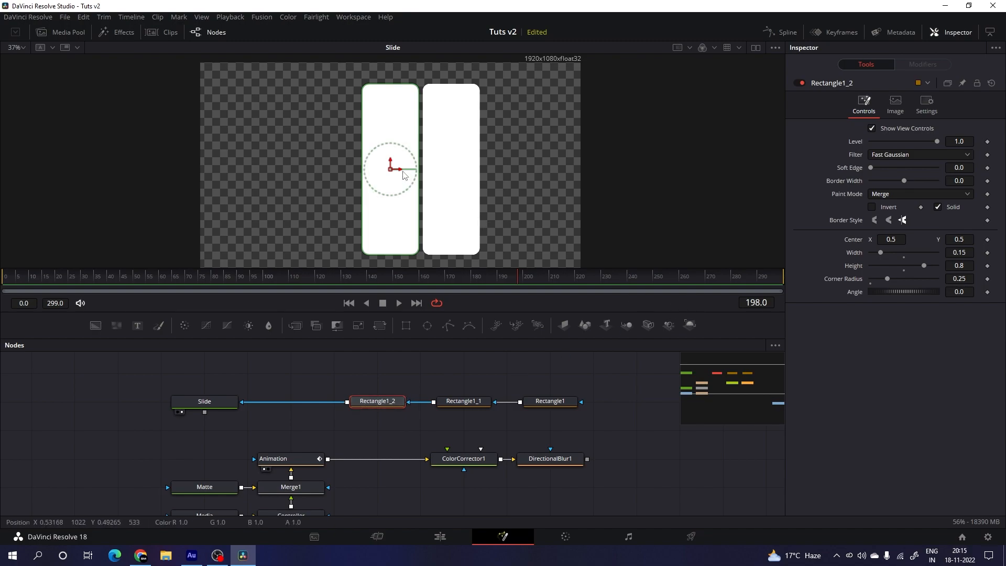
drag(403, 174, 341, 179)
click(892, 239)
text(0.34)
key(Return)
click(533, 363)
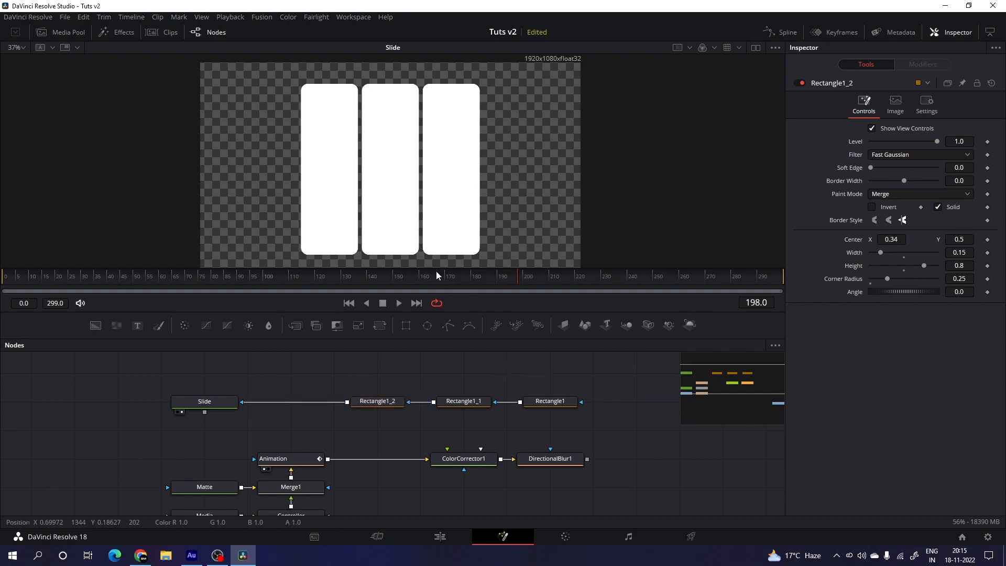
- Make room beside Slide, insert another pasted rectangle mask before Rectangle1_2, and set its center X to 0.82
drag(197, 402, 111, 403)
click(119, 402)
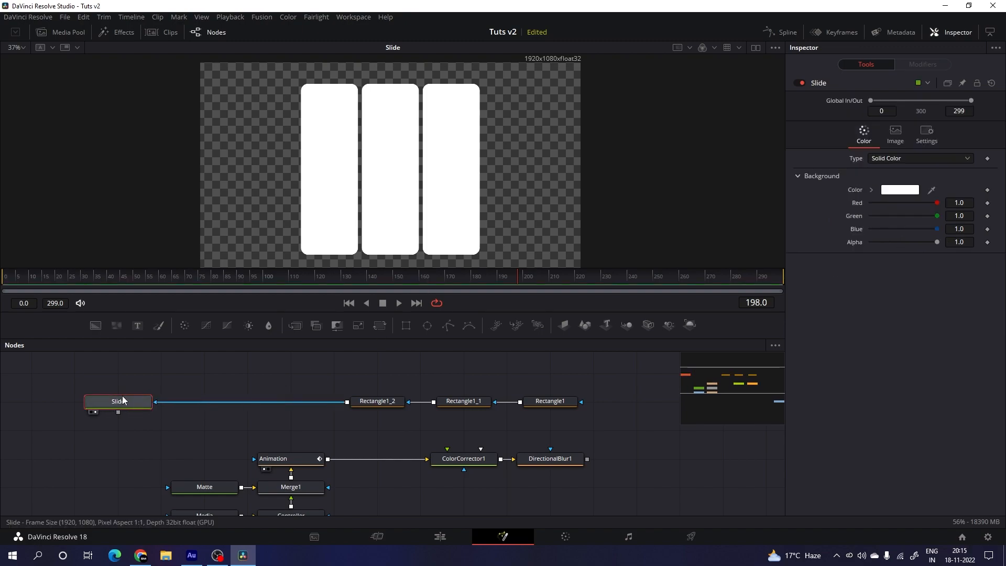
key(ctrl+v)
drag(115, 371, 290, 401)
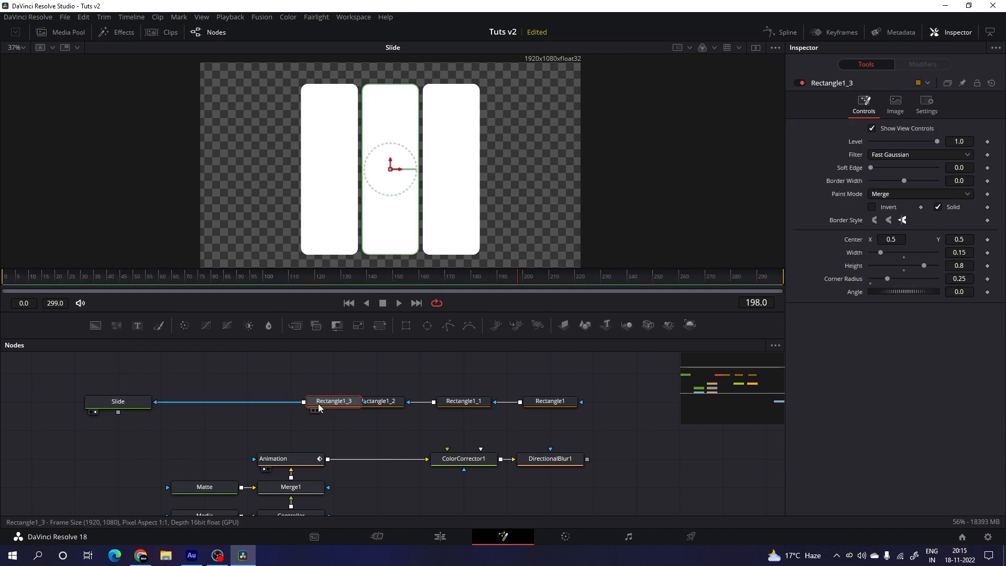
drag(400, 183, 521, 183)
double_click(901, 239)
text(0.8)
key(Return)
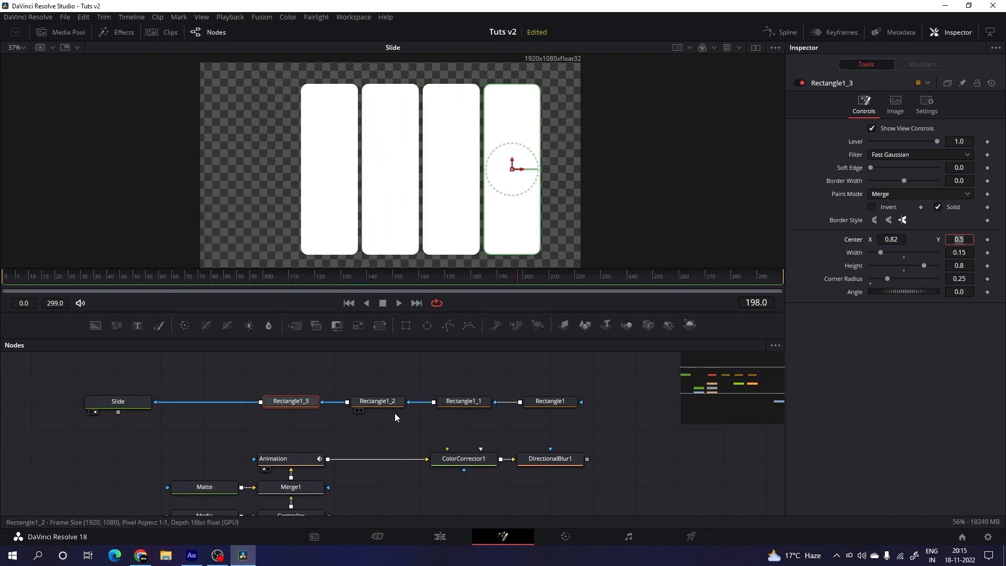
- Paste a further rectangle mask between Slide and Rectangle1_3 and set its center X to 0.18
click(137, 404)
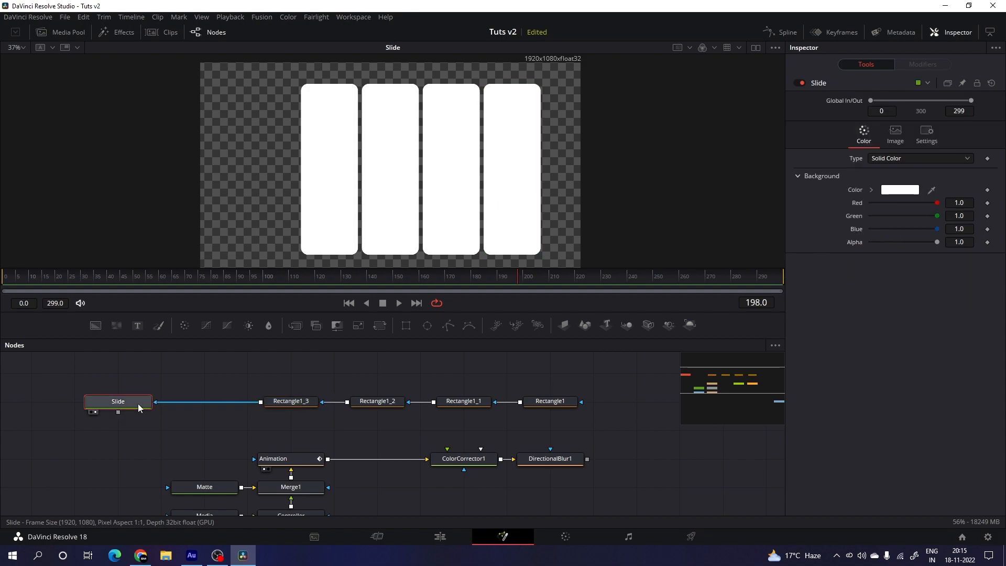
key(ctrl+v)
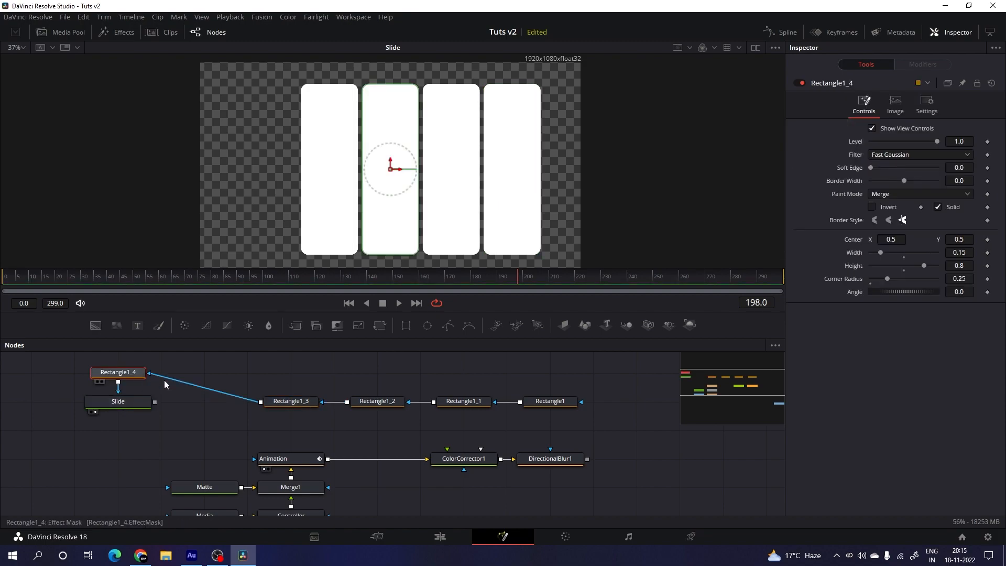
drag(153, 378, 203, 401)
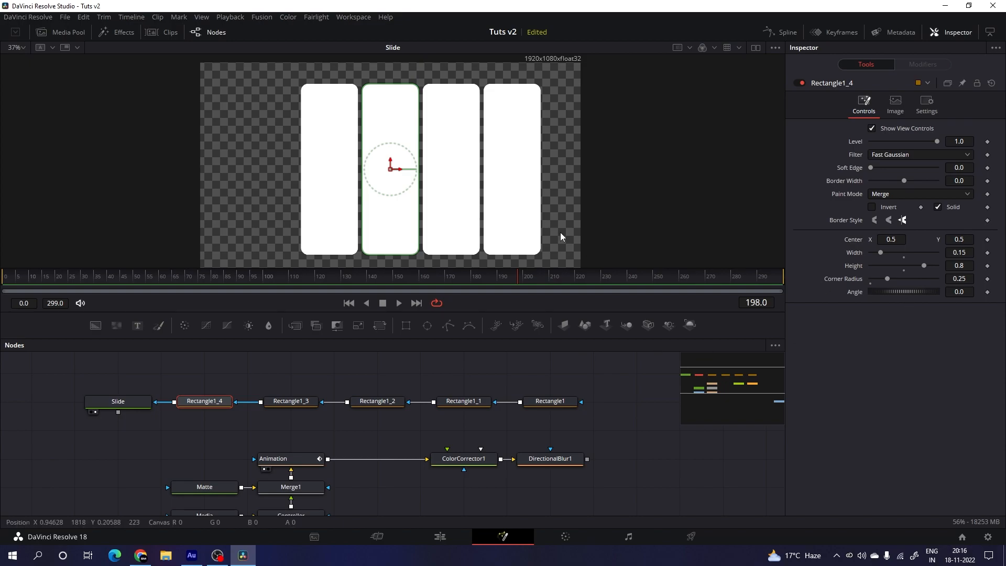
drag(388, 169, 266, 169)
click(896, 239)
text(0.18)
key(Tab)
click(526, 367)
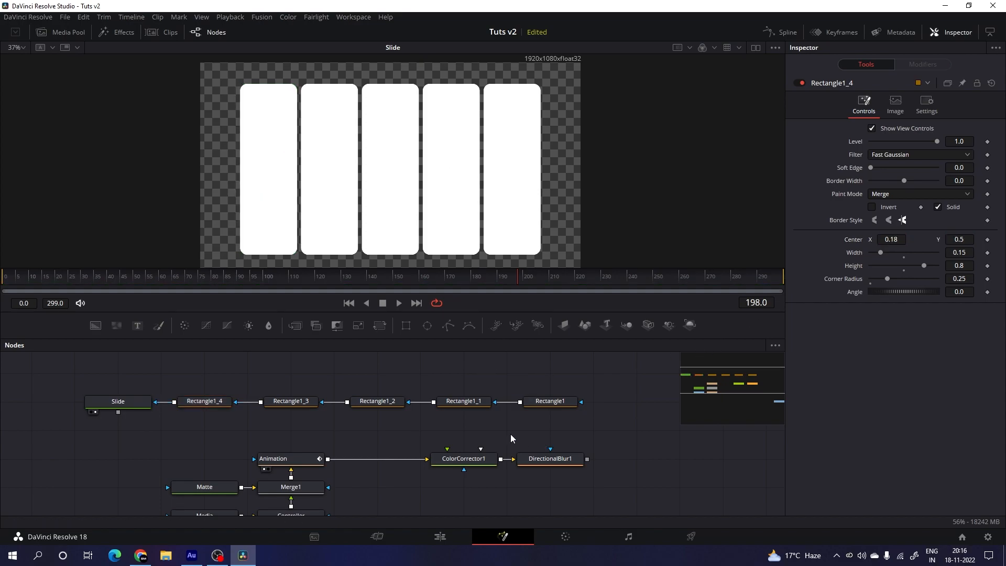
- Raise Rectangle1_1 to a center Y of about 0.54 and show the guides in the viewer
click(463, 400)
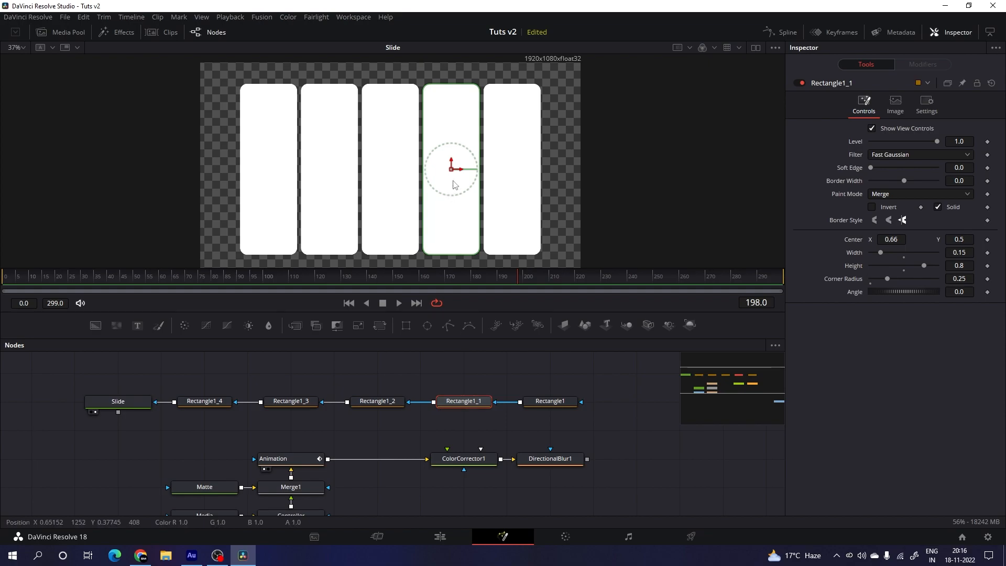
drag(451, 164, 453, 155)
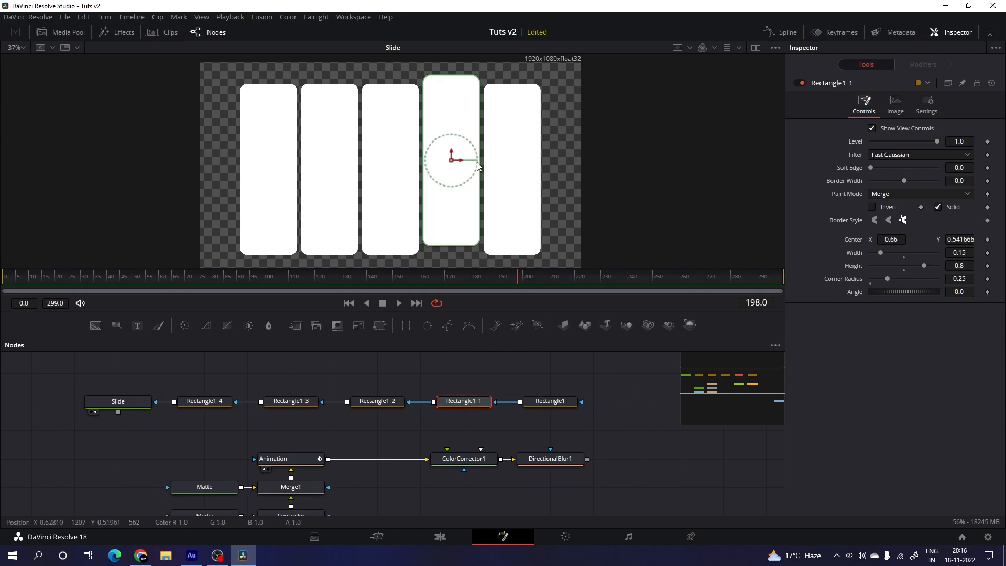
right_click(389, 73)
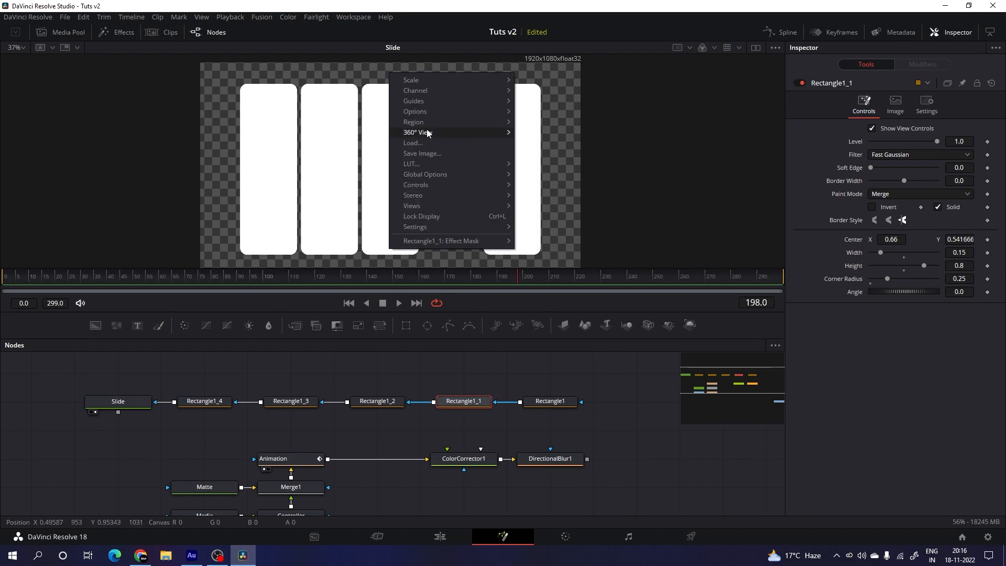
mouse_move(416, 101)
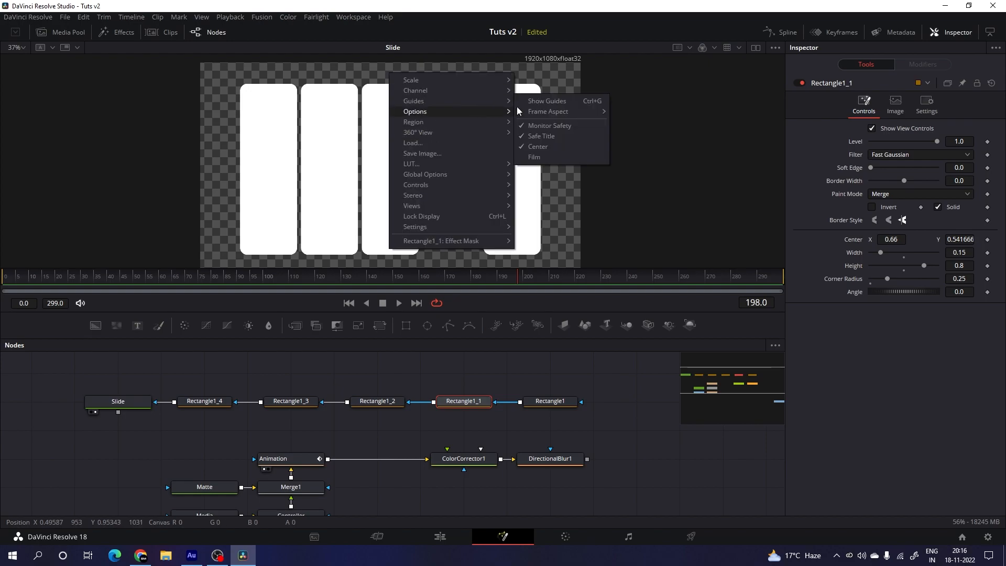
click(551, 105)
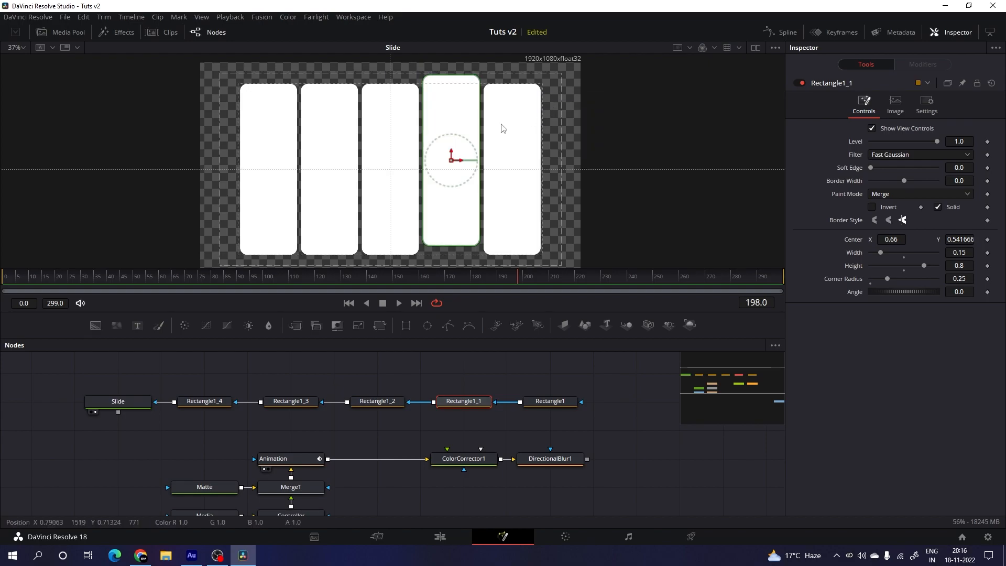
right_click(405, 75)
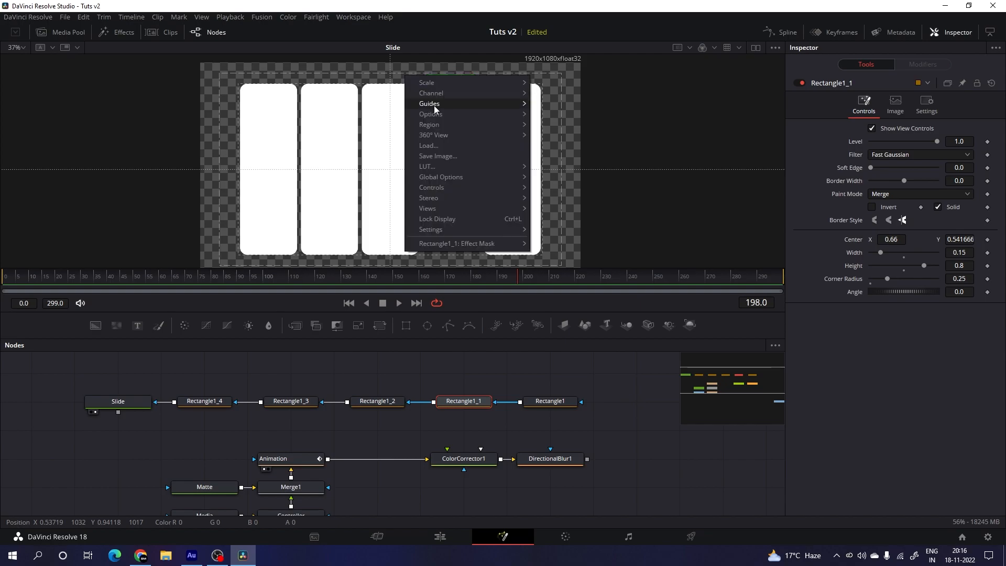
click(561, 84)
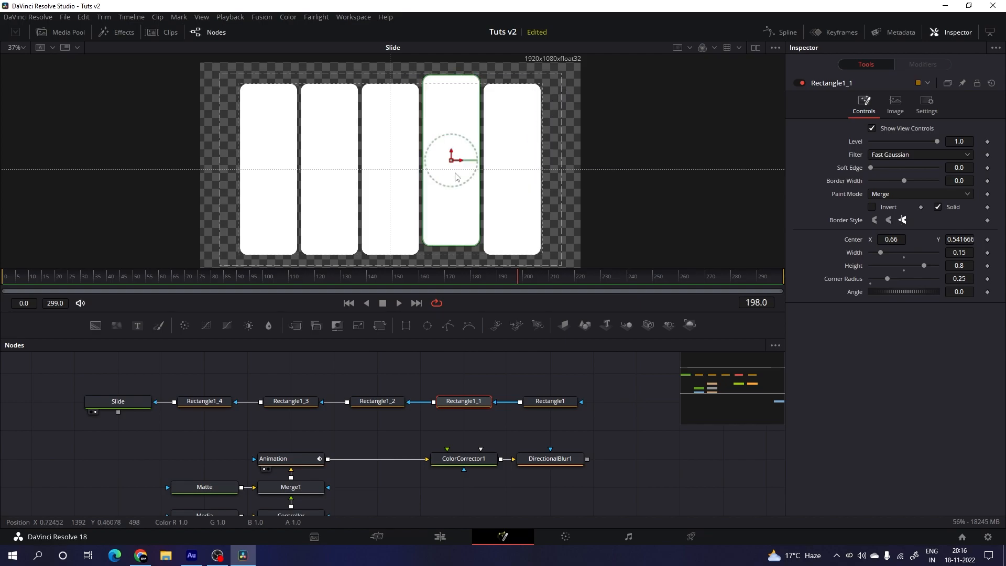
- Raise Rectangle1_1 further and set its center Y to 0.55
drag(451, 153, 451, 152)
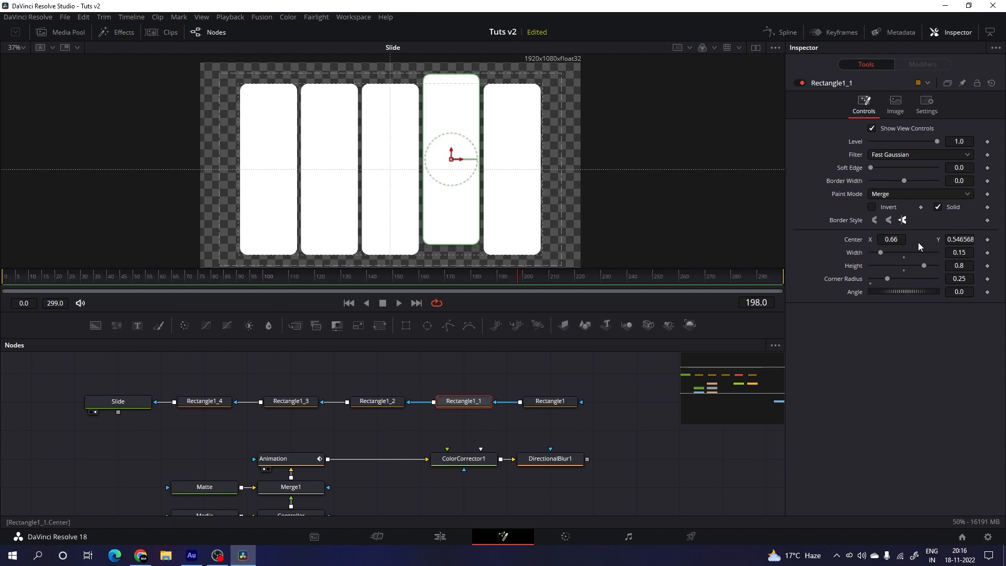
triple_click(960, 238)
text(0.55)
key(Tab)
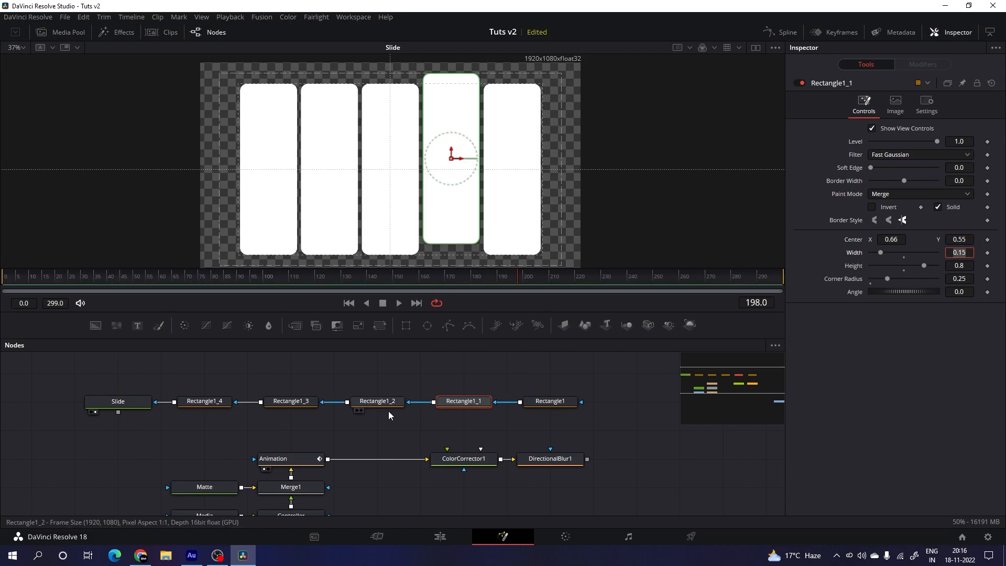
- Raise Rectangle1_2 to match Rectangle1_1 by setting its center Y to 0.55
click(377, 401)
drag(329, 157, 330, 149)
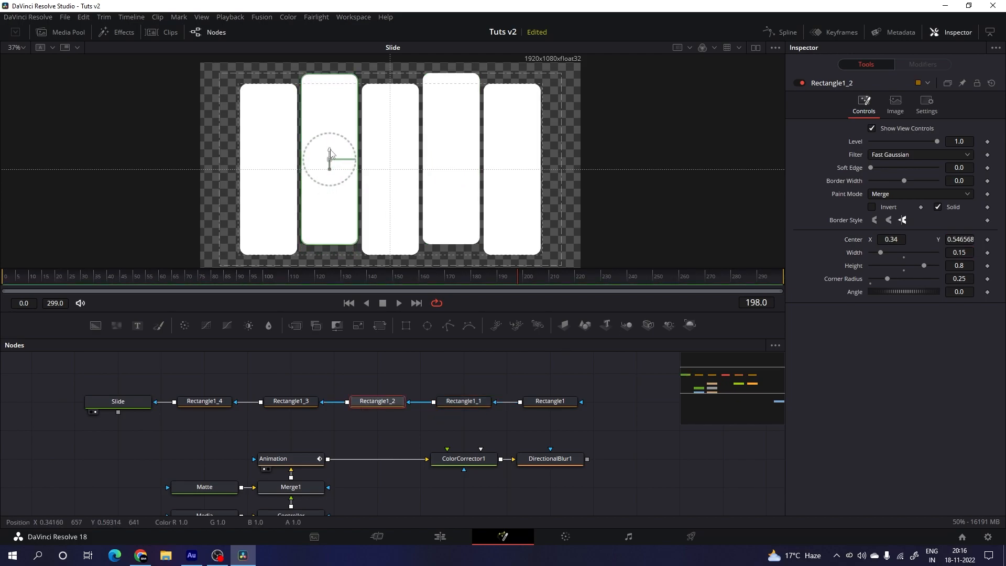
triple_click(958, 239)
text(0.)
click(533, 369)
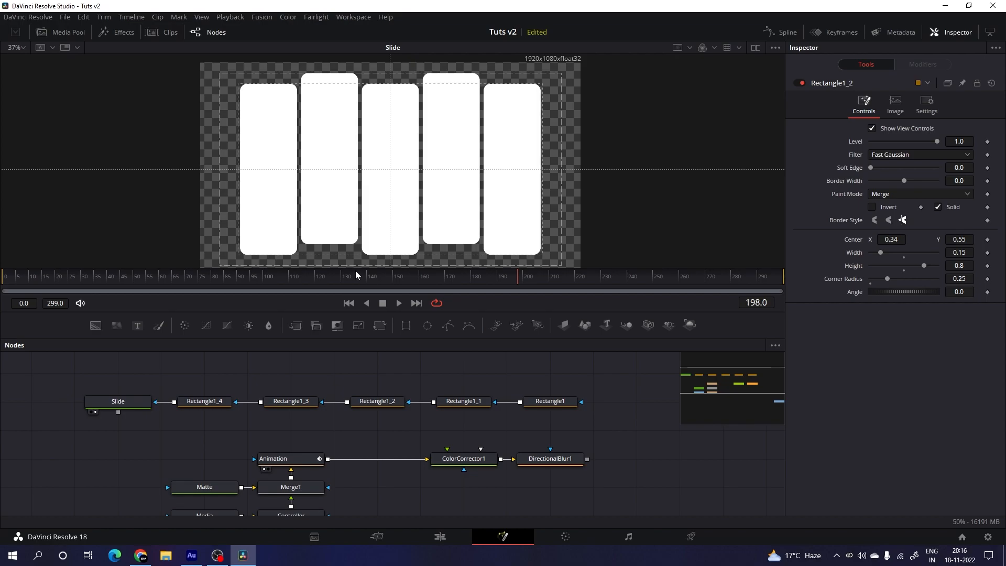
- Go to frame 60 and start animating the center position of Rectangle1
click(140, 273)
drag(140, 273, 161, 277)
click(550, 401)
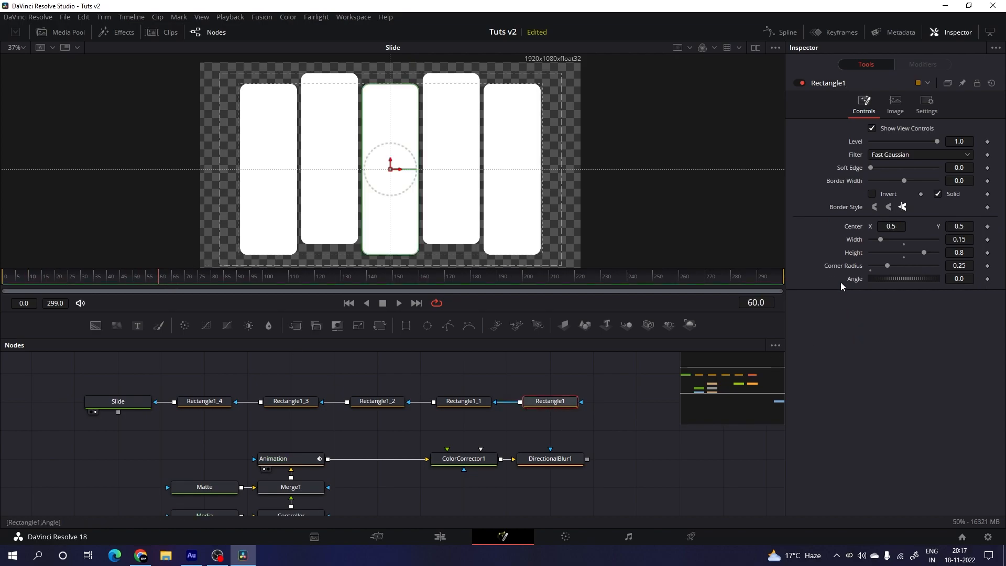
right_click(853, 228)
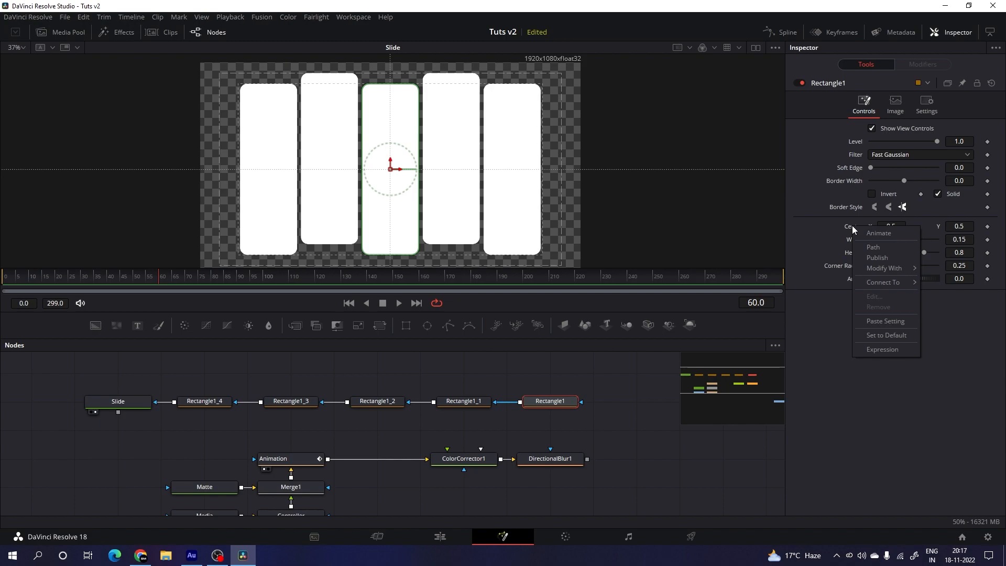
click(893, 234)
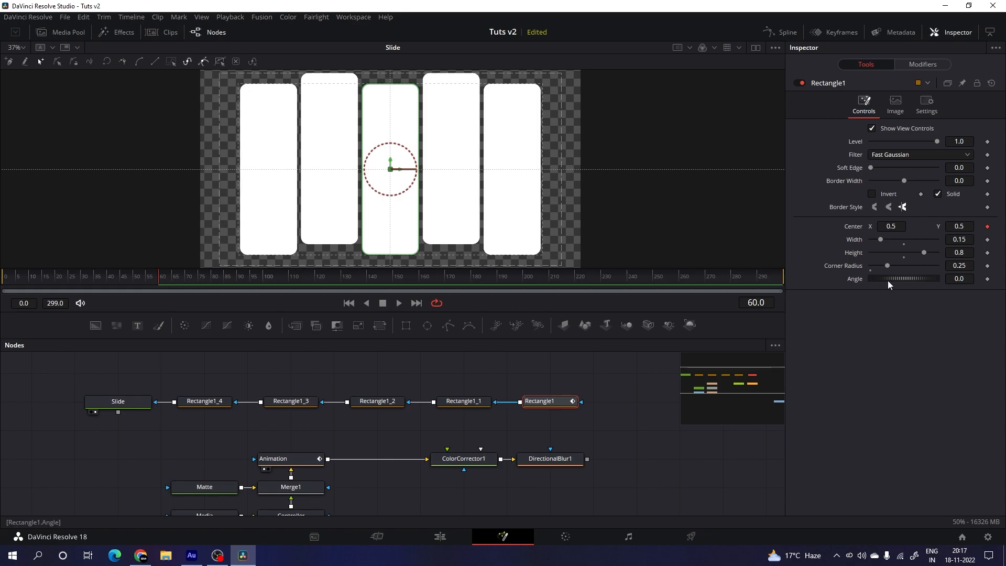
- Add center keyframes at frame 60 to Rectangle1_1, Rectangle1_2, Rectangle1_3 and Rectangle1_4
click(472, 401)
click(987, 239)
click(377, 401)
click(987, 239)
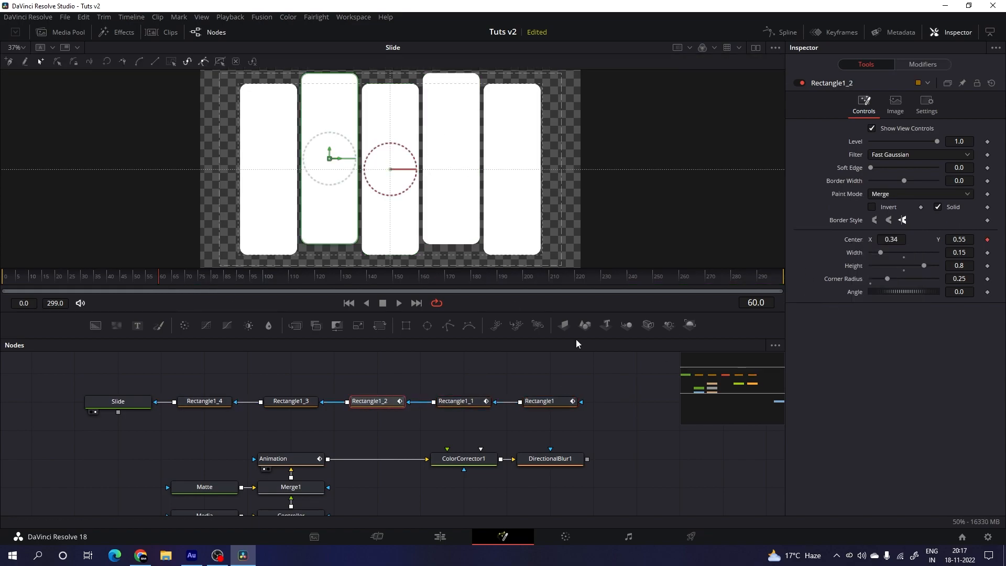
click(291, 401)
click(987, 239)
click(204, 402)
click(987, 239)
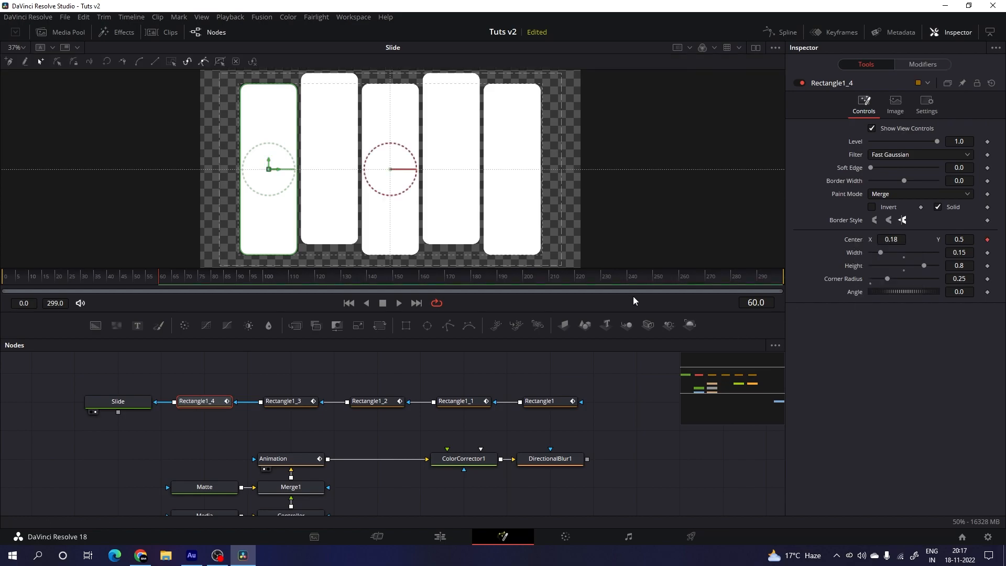
- Go to frame 240 and keyframe the center position of the rectangle masks
drag(186, 278, 629, 278)
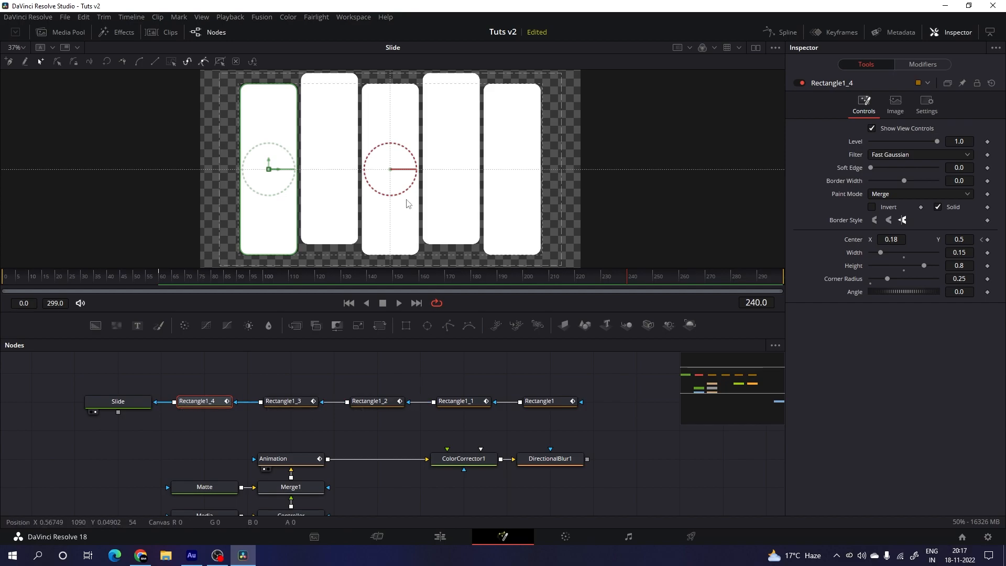
click(550, 404)
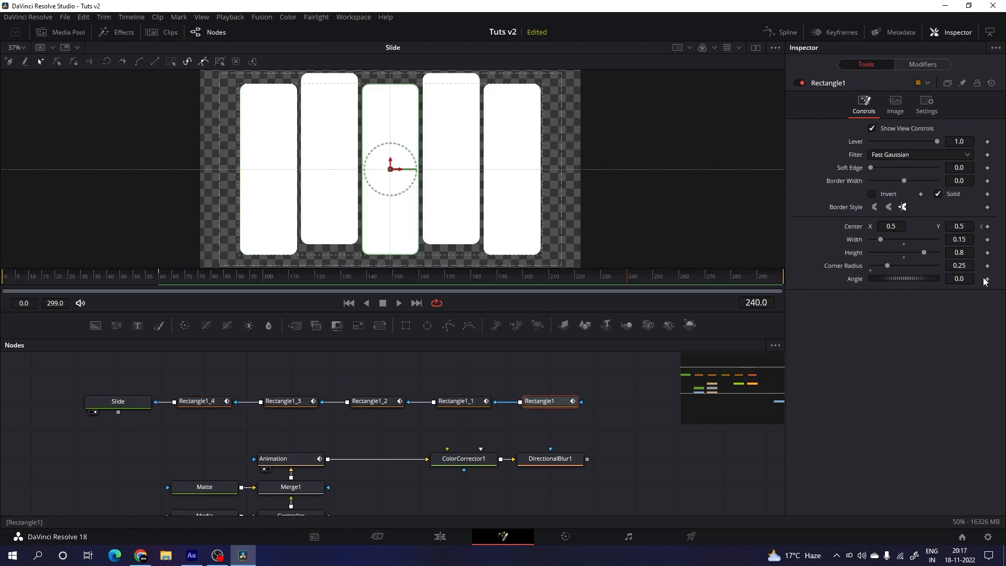
click(988, 227)
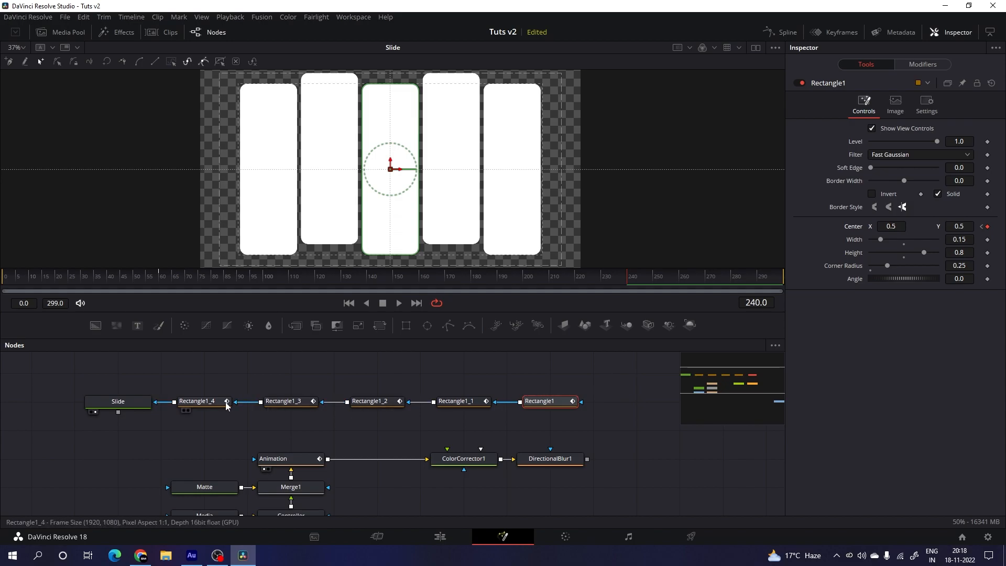
click(381, 407)
click(293, 401)
click(211, 403)
- At frame 0, move Rectangle1_4 below the frame by setting its center Y to -0.5
drag(382, 277, 1, 295)
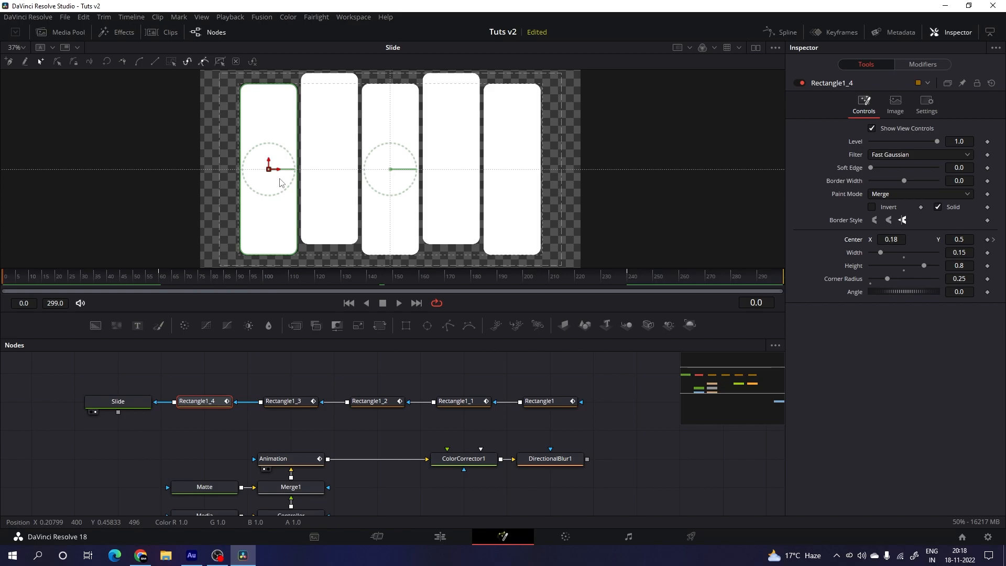
drag(269, 168, 277, 303)
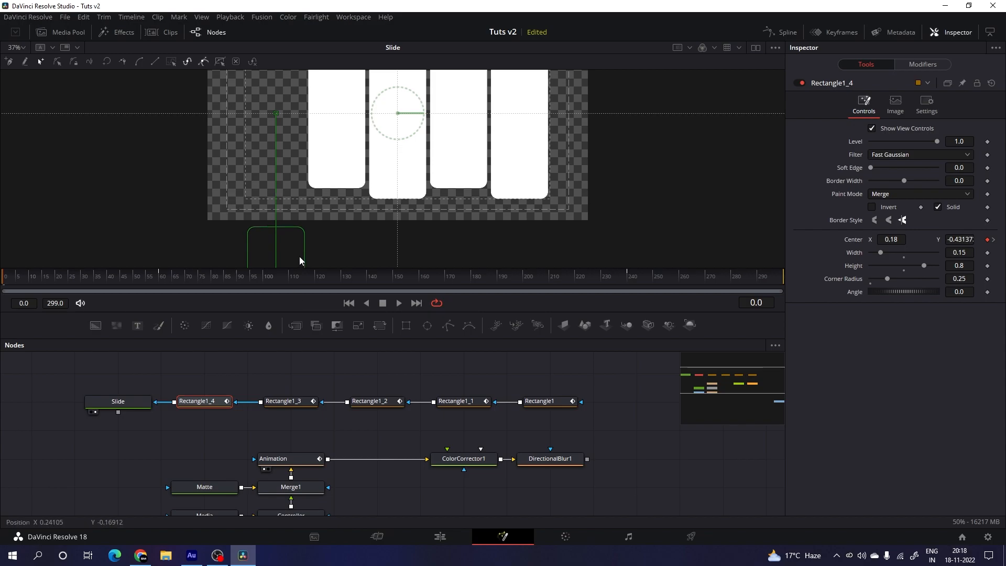
click(962, 239)
key(BackSpace)
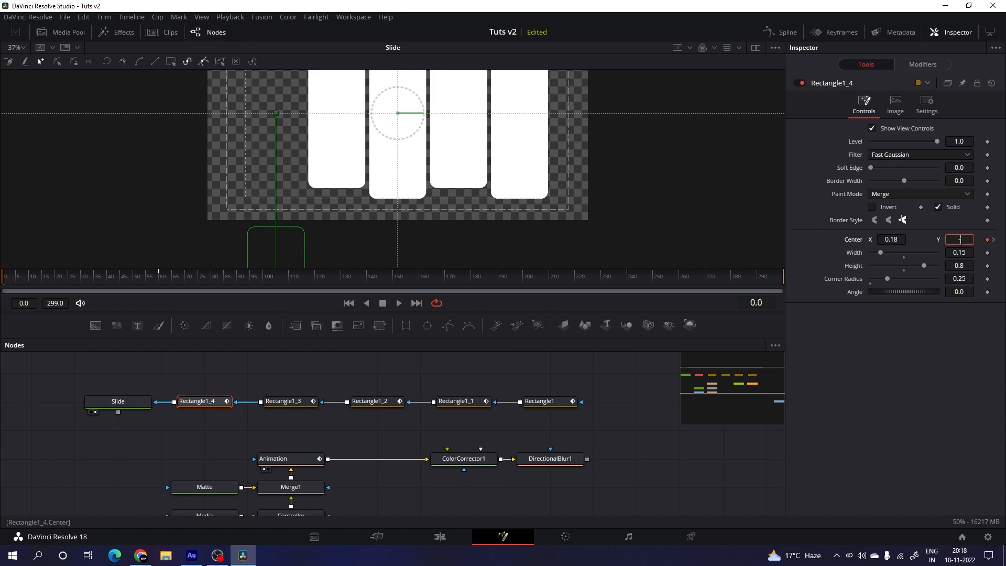
text(-0.5)
key(Tab)
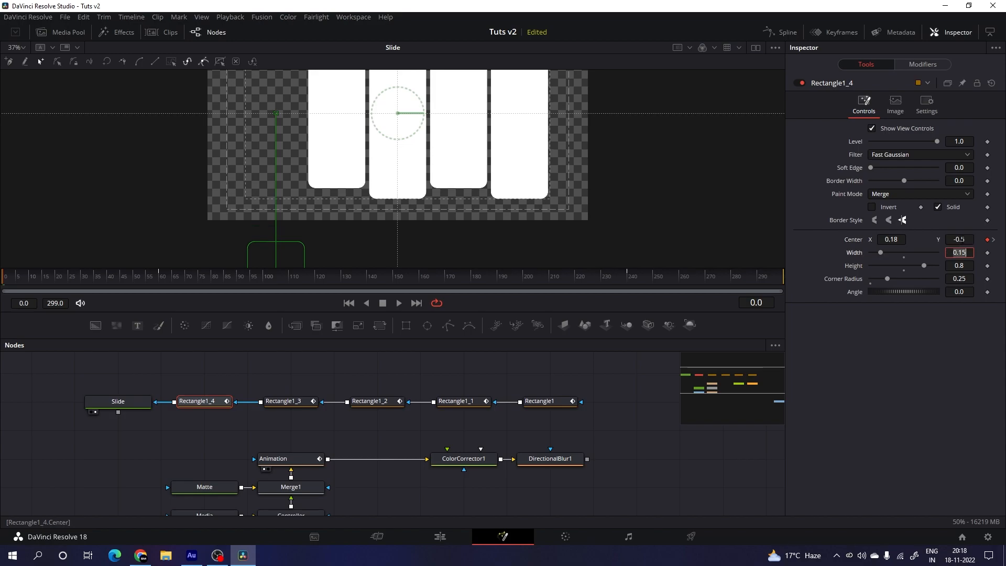
- Copy Rectangle1_4's center Y value of -0.5
click(962, 240)
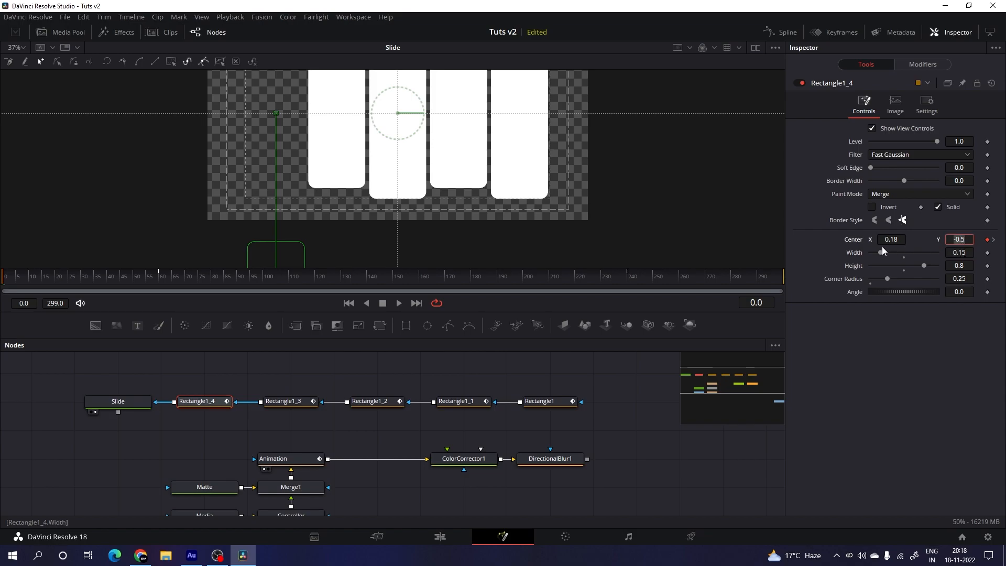
right_click(963, 240)
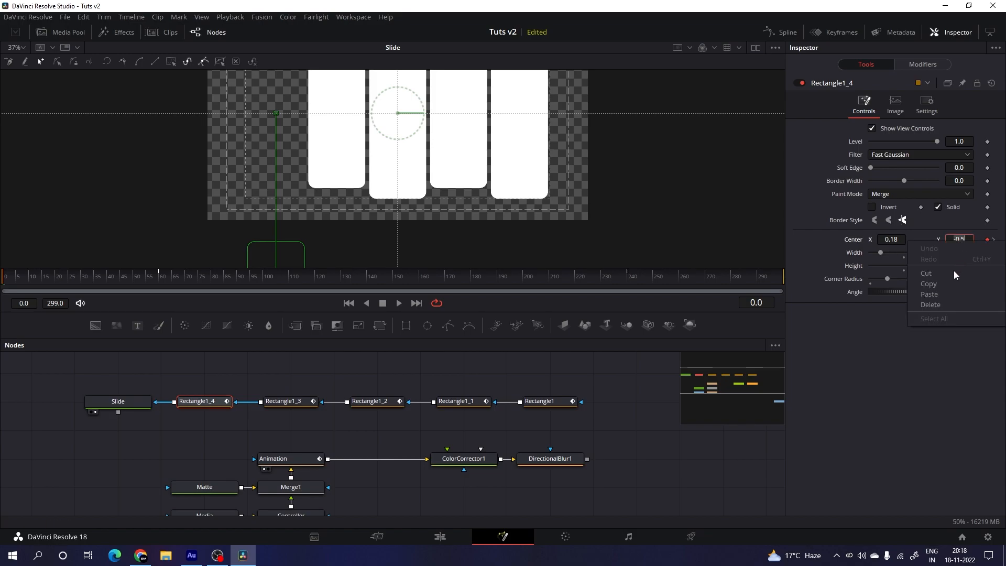
click(940, 284)
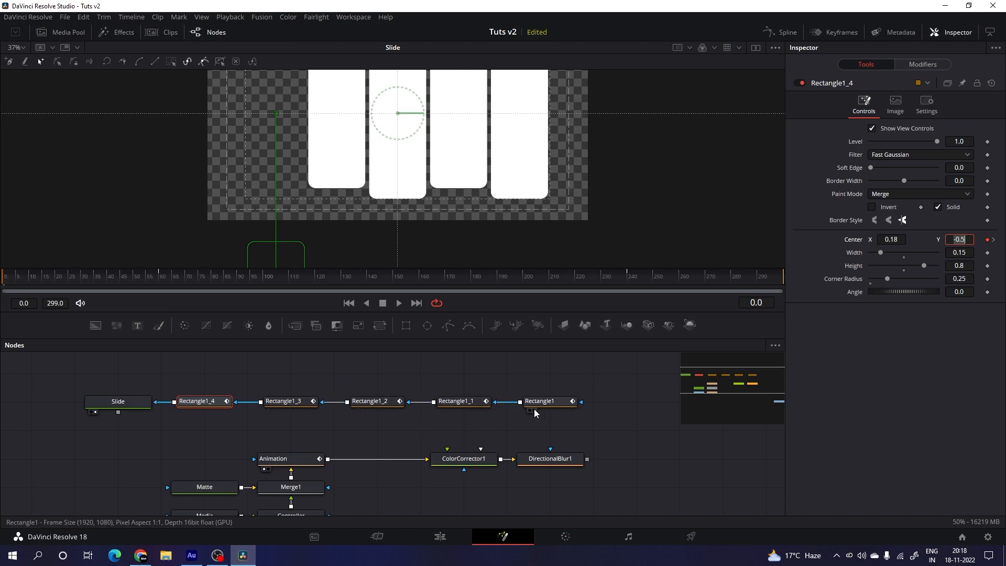
- At frame 0, set center Y to -0.5 for the remaining rectangle masks and preview the slide-in
click(272, 403)
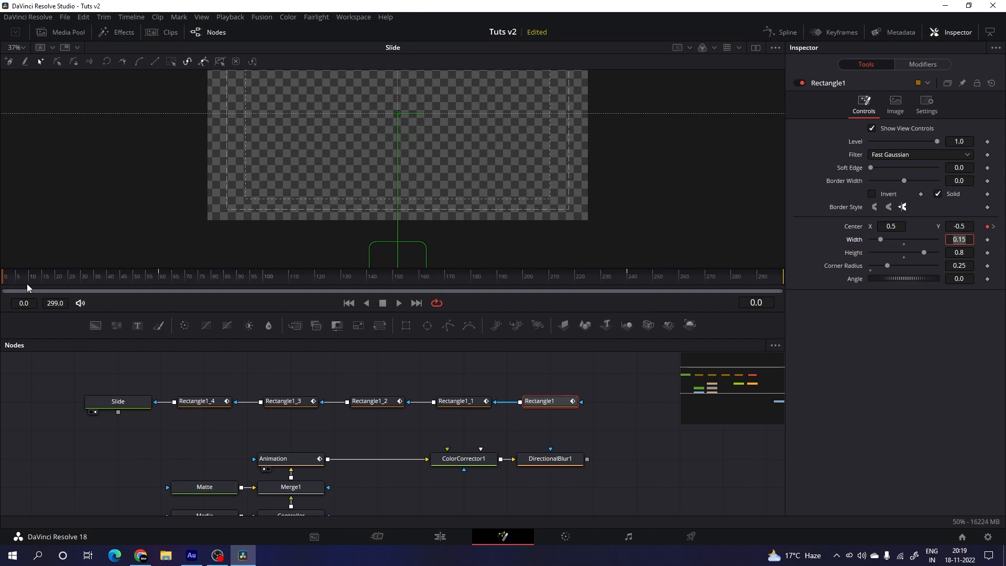
key(space)
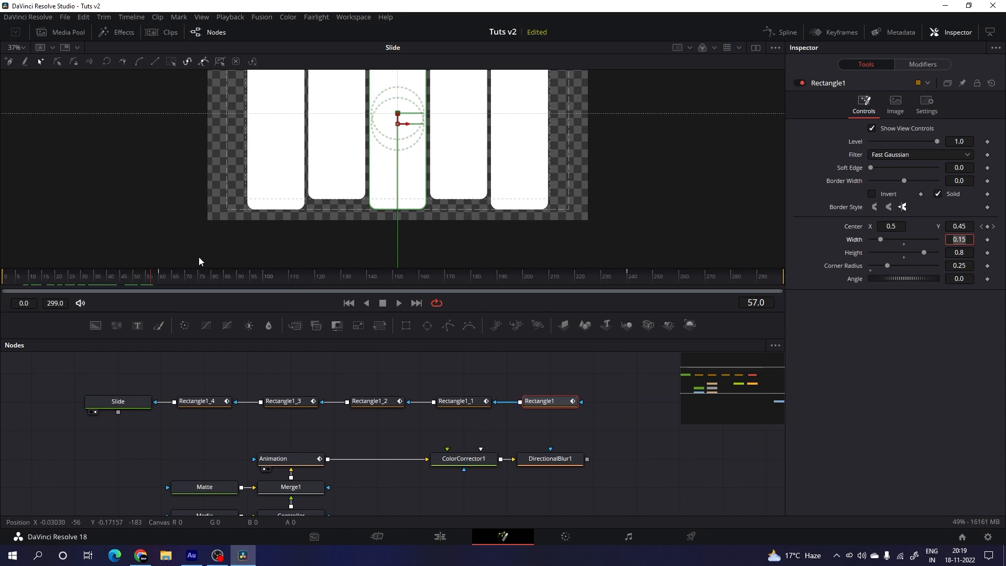
- At frame 299, move Rectangle1 above the frame by setting its center Y to 1.5, and copy that value
drag(234, 275, 819, 304)
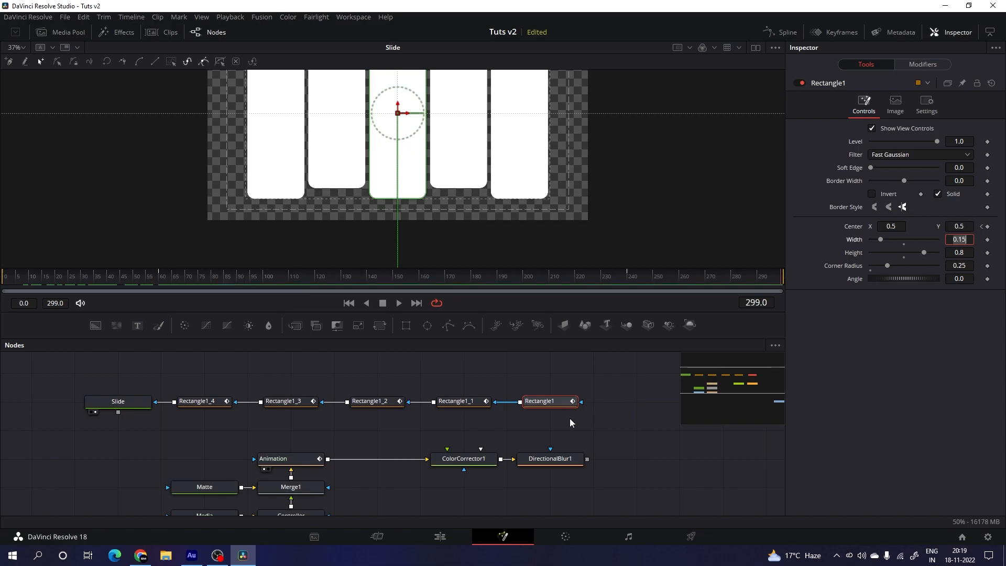
drag(603, 149, 611, 240)
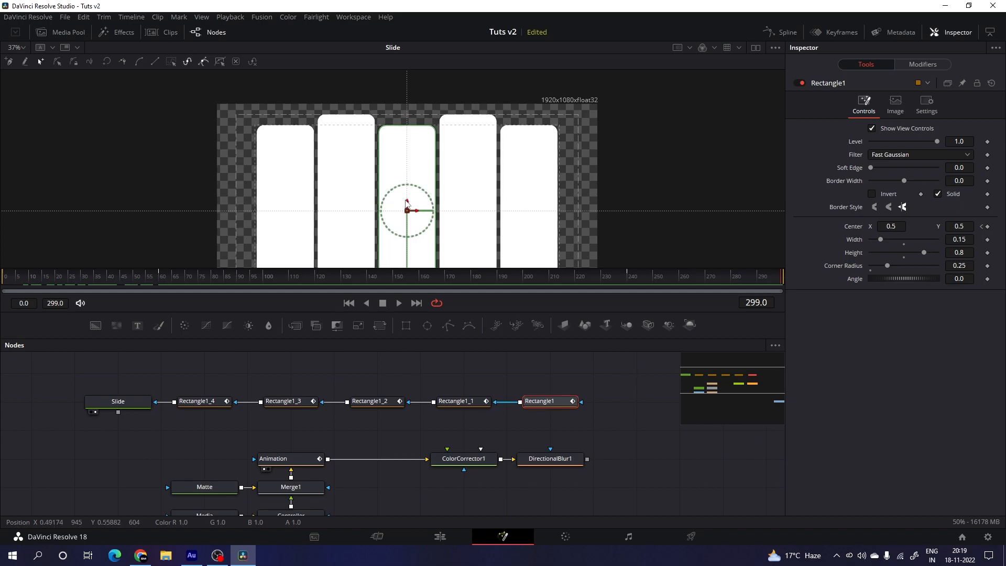
drag(407, 204, 425, 8)
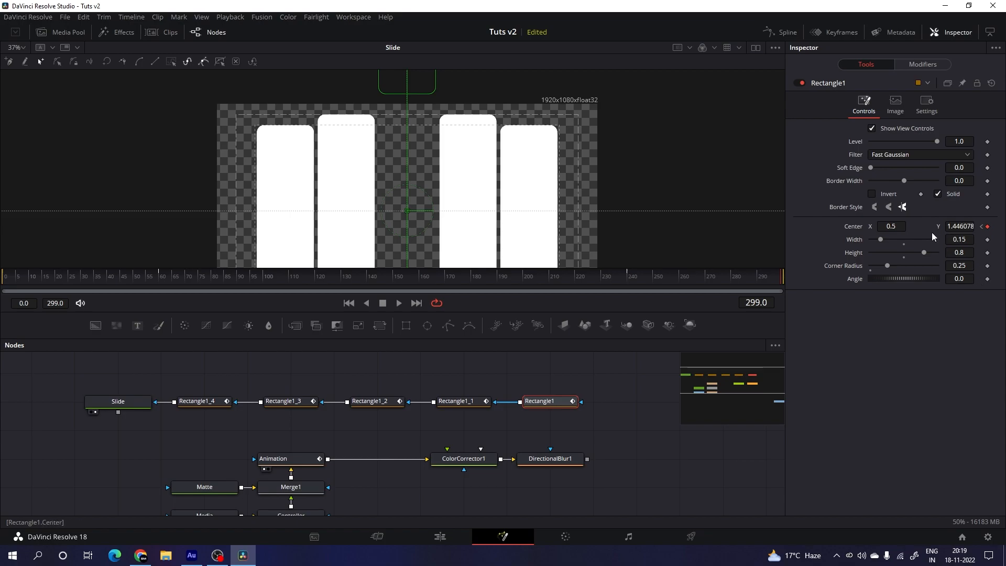
click(957, 226)
text(1.5)
key(Tab)
click(957, 225)
right_click(957, 226)
click(934, 270)
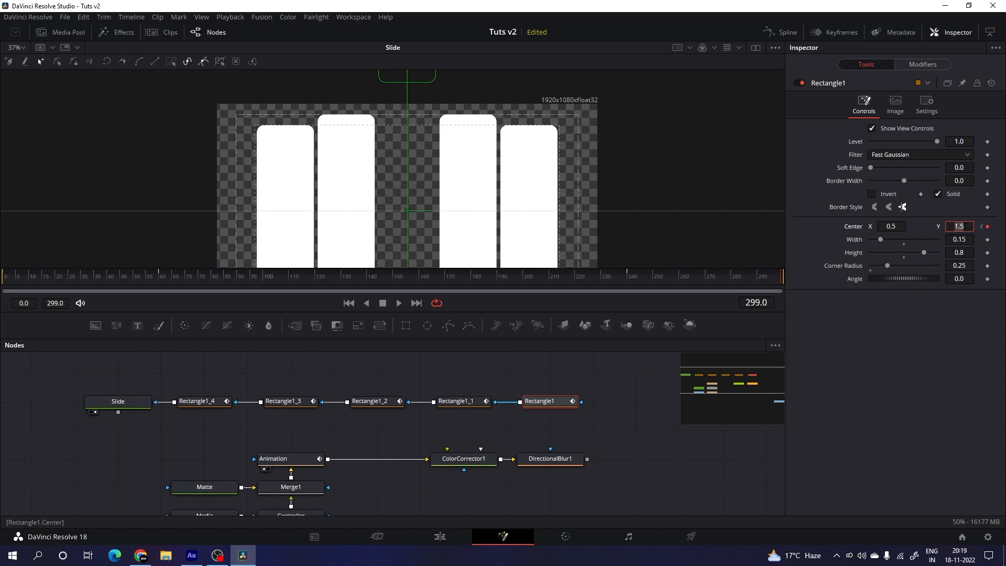
- Paste the center Y value of 1.5 into Rectangle1_1 and Rectangle1_2 at frame 299
click(458, 401)
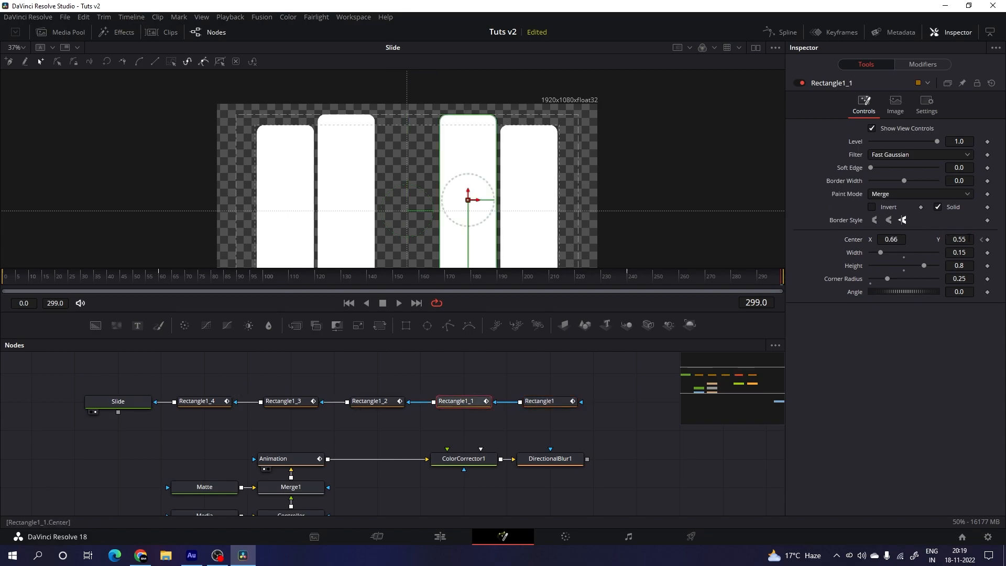
double_click(957, 239)
key(ctrl+v)
key(Tab)
click(373, 402)
click(957, 240)
double_click(957, 239)
key(ctrl+v)
key(Tab)
- Paste the center Y value of 1.5 into Rectangle1_3 and Rectangle1_4 at frame 299, and preview the animation
click(285, 402)
double_click(957, 240)
key(ctrl+v)
key(Tab)
click(201, 401)
double_click(957, 239)
key(ctrl+v)
key(Tab)
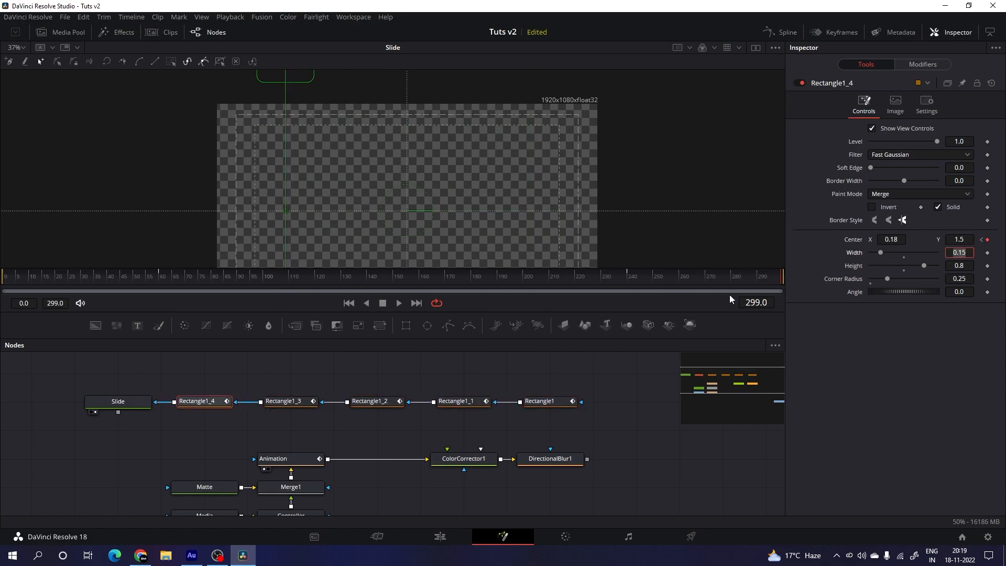
key(space)
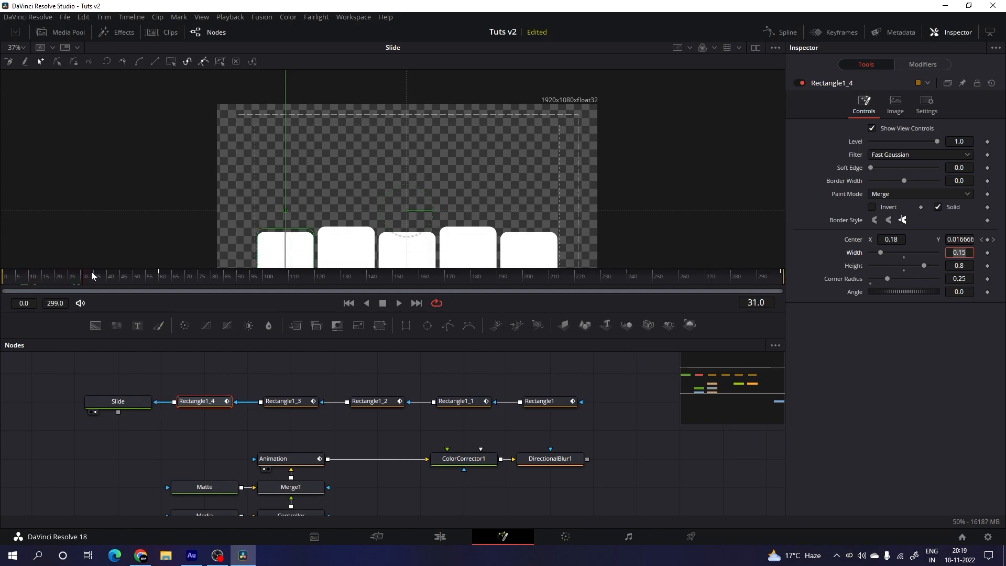
- At frame 150, nudge all five rectangle masks slightly upward, placing Rectangle1_4 at center Y about 0.52 and Rectangle1_1 at about 0.58
drag(152, 271, 398, 281)
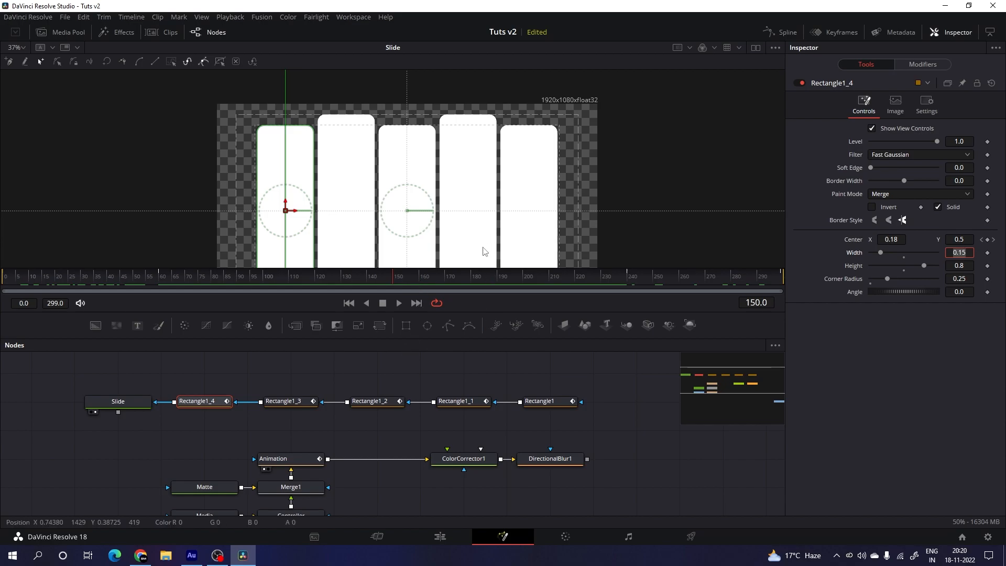
scroll(475, 220, down, 2)
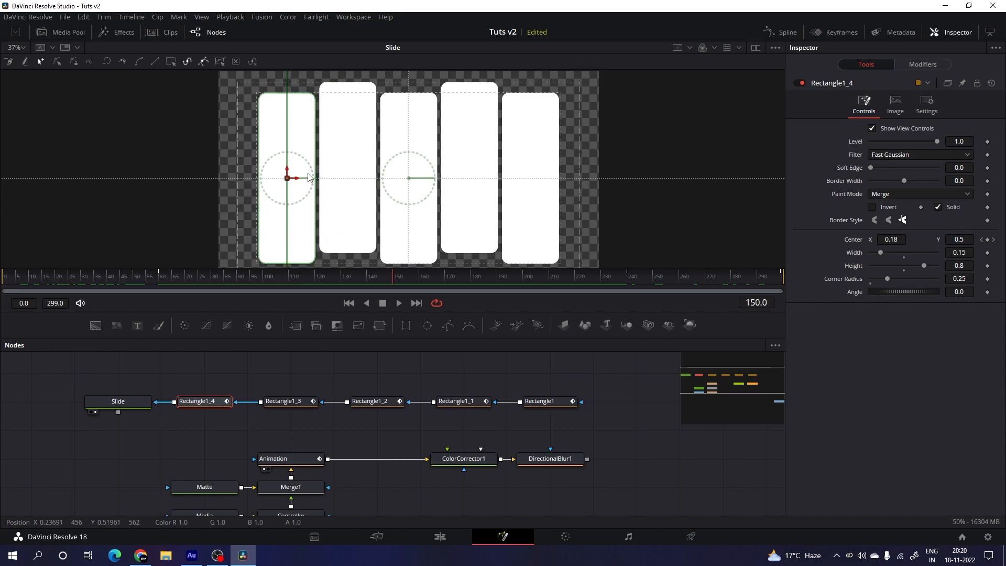
drag(287, 172, 282, 163)
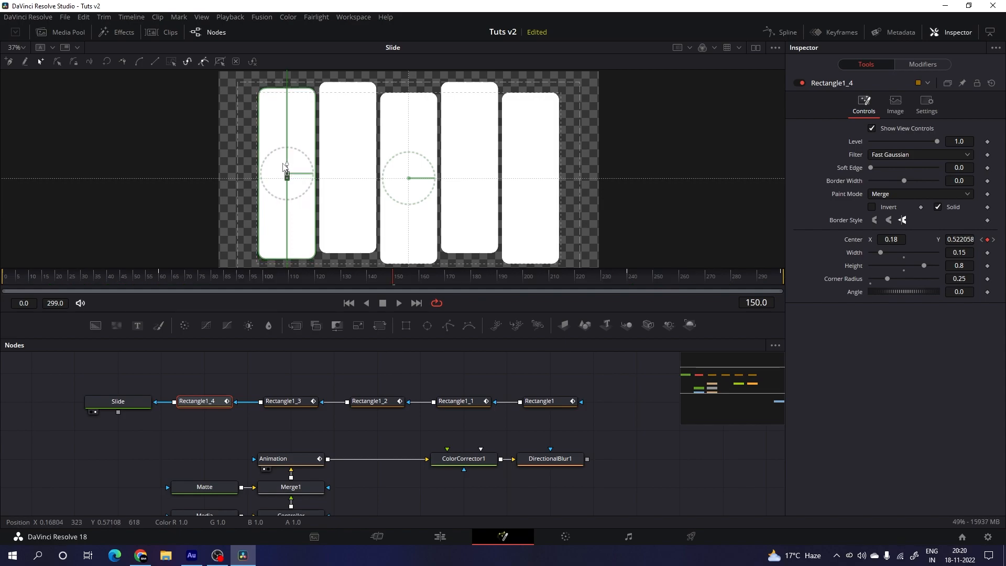
click(292, 403)
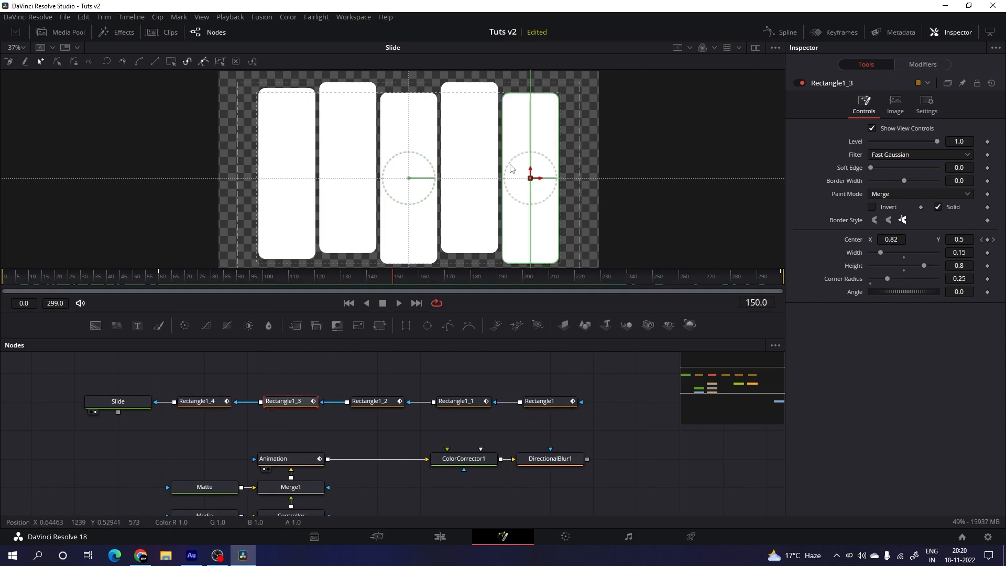
click(373, 402)
click(455, 401)
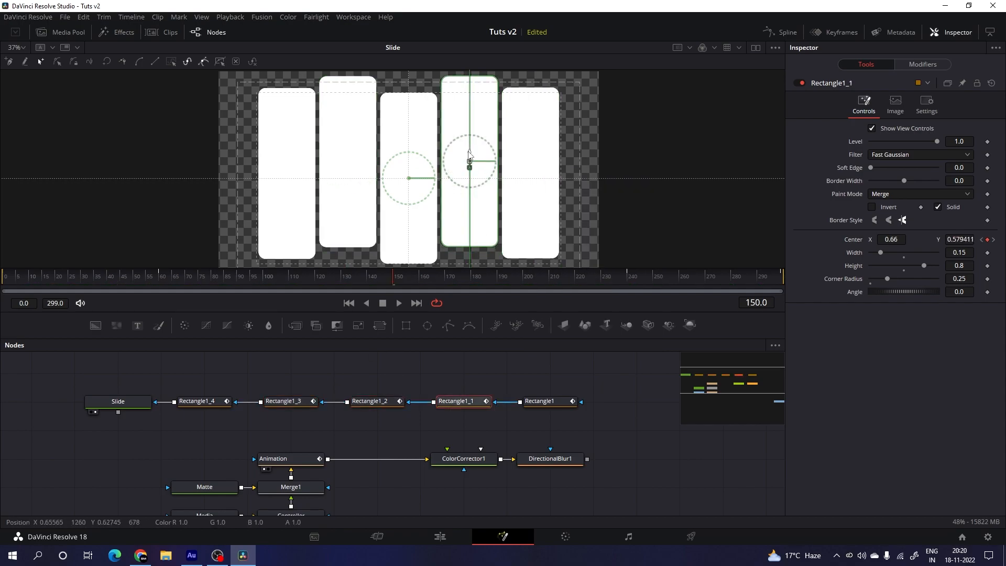
click(540, 401)
- Go to frame 120, open the spline editor, enlarge it and collapse the rectangle and Animation entries
drag(384, 274, 314, 276)
click(785, 33)
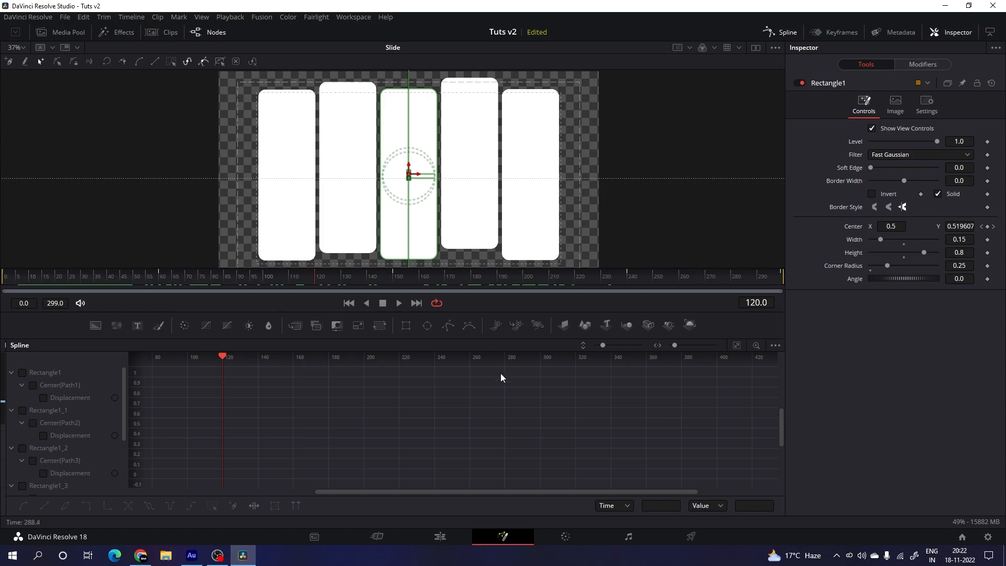
drag(430, 312, 433, 254)
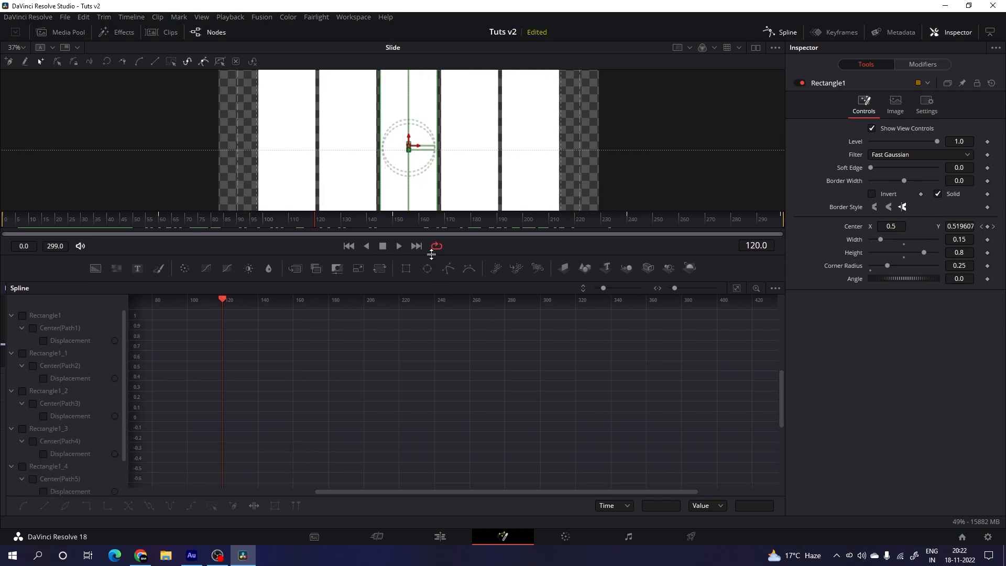
click(11, 315)
click(12, 327)
click(11, 340)
click(11, 352)
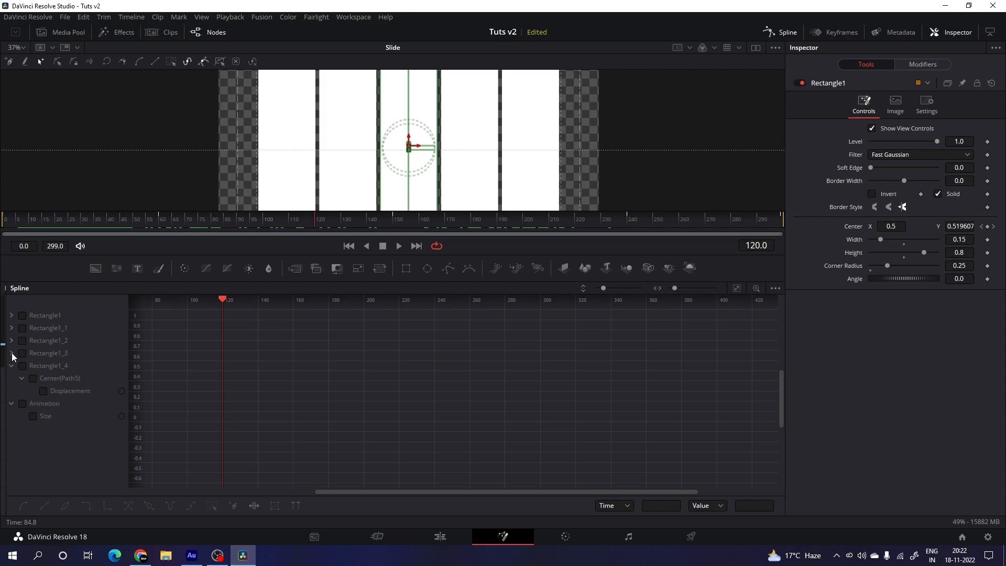
click(12, 365)
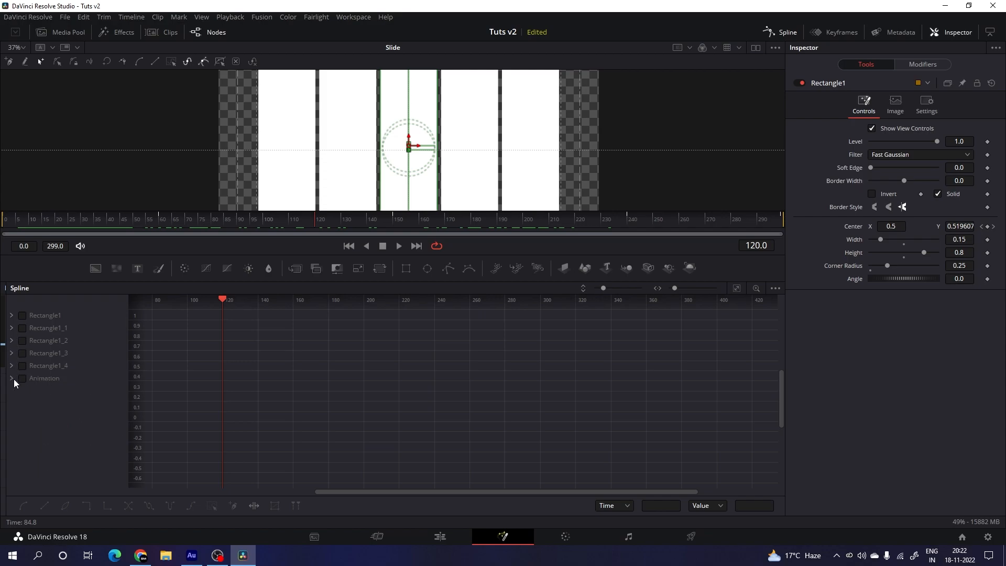
- Smooth Rectangle1's displacement keyframes, level the handles at frames 60 and 240 and extend them to frame 0 and about frame 300
click(23, 315)
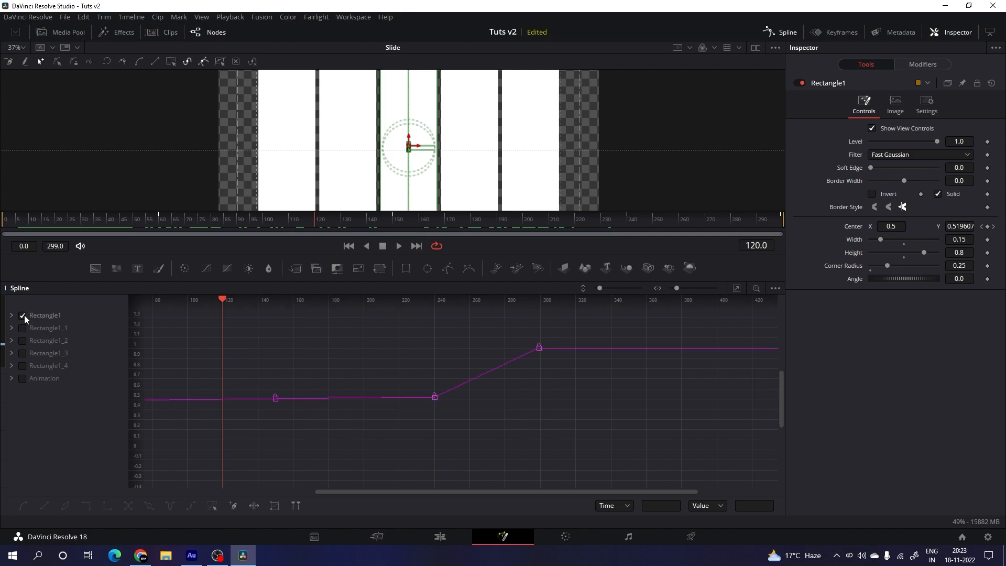
click(737, 289)
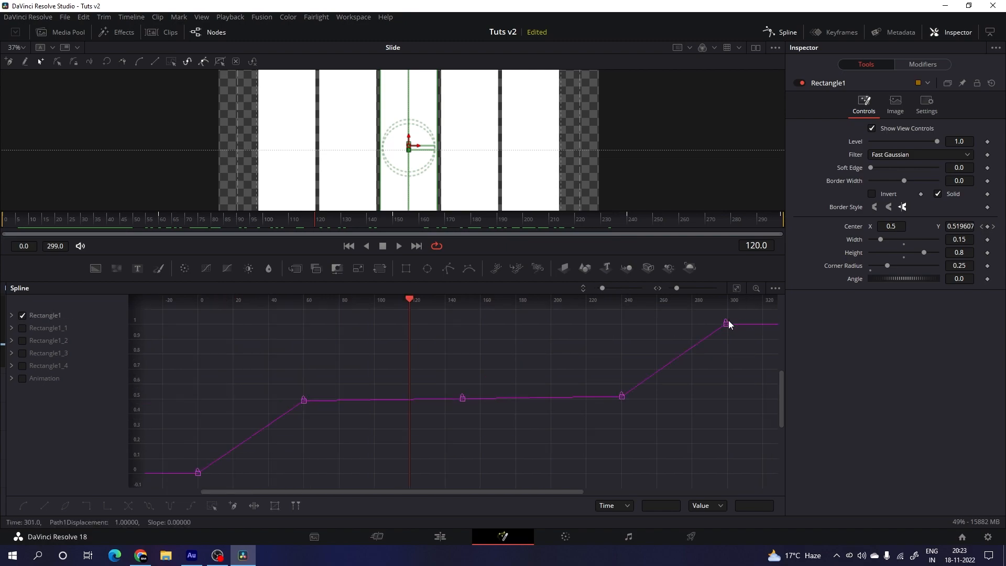
drag(740, 316, 191, 482)
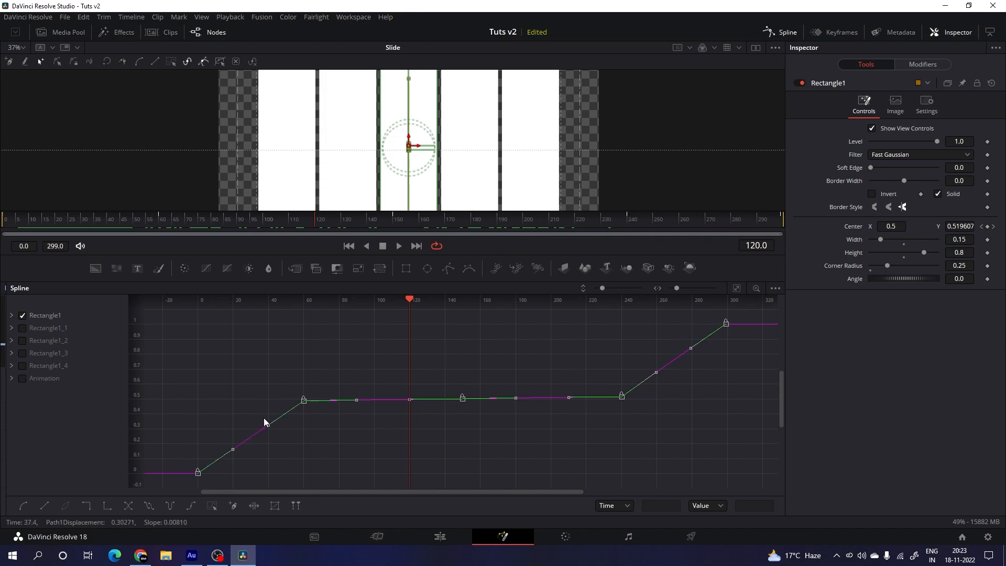
key(s)
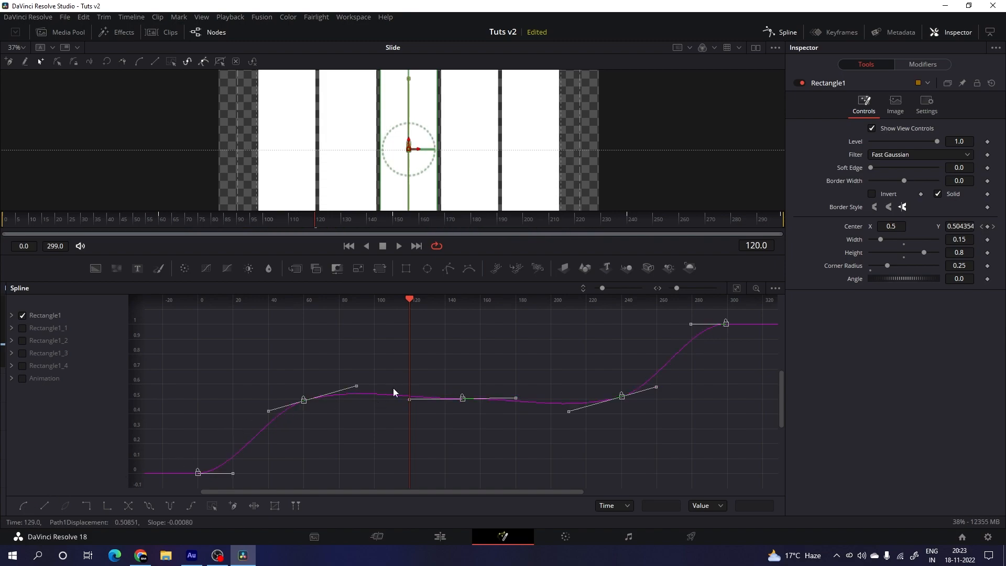
drag(266, 414, 196, 405)
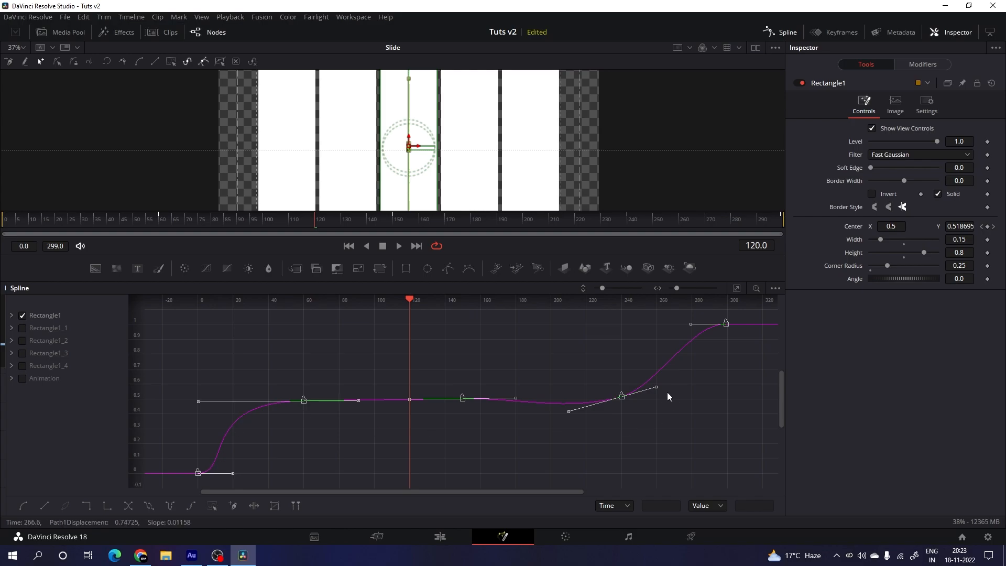
drag(656, 387, 725, 398)
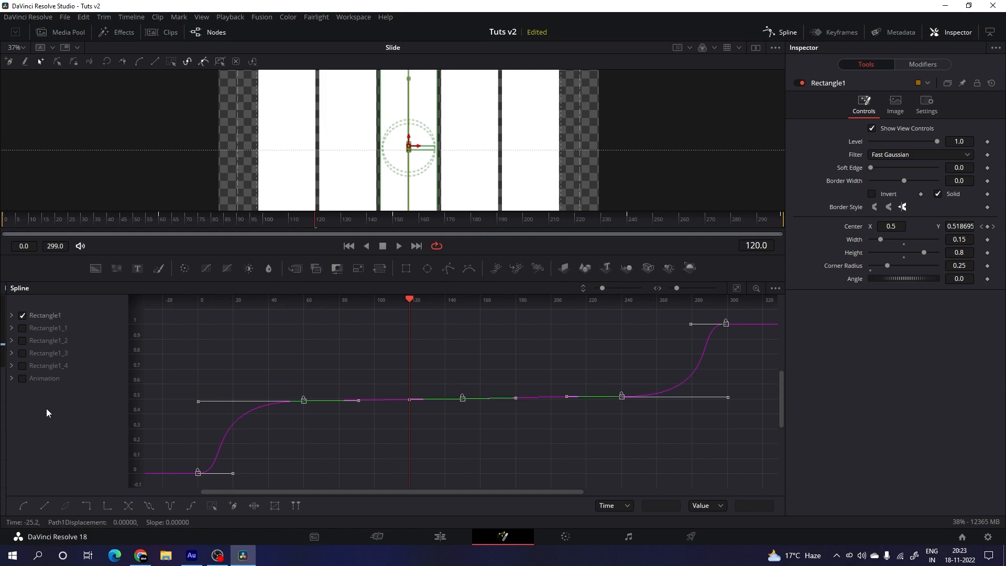
click(23, 315)
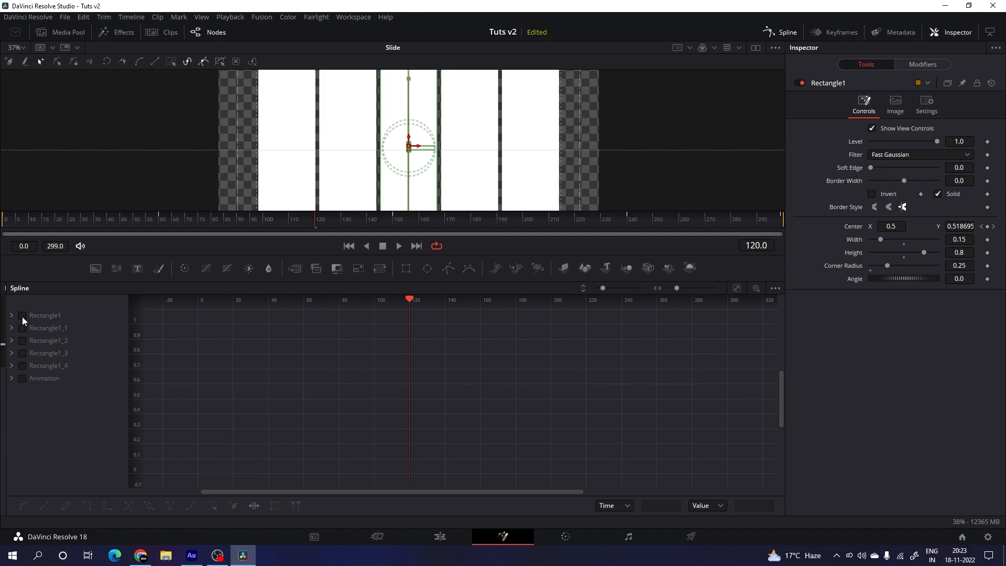
- Smooth Rectangle1_1's displacement curve and stretch the frame 60 and 240 handles level toward the start and end keyframes
click(22, 328)
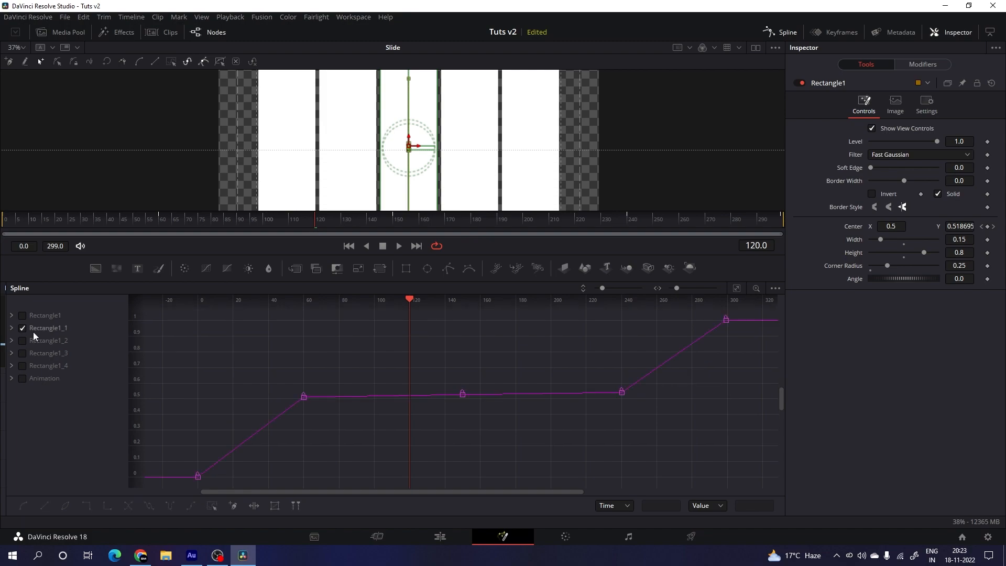
drag(738, 310, 190, 483)
key(f)
drag(269, 397, 198, 397)
drag(656, 391, 727, 392)
click(22, 328)
- Apply the same smoothing and level extended handles to the displacement curves of Rectangle1_2, Rectangle1_3 and Rectangle1_4
click(23, 341)
drag(741, 313, 214, 479)
key(f)
click(46, 352)
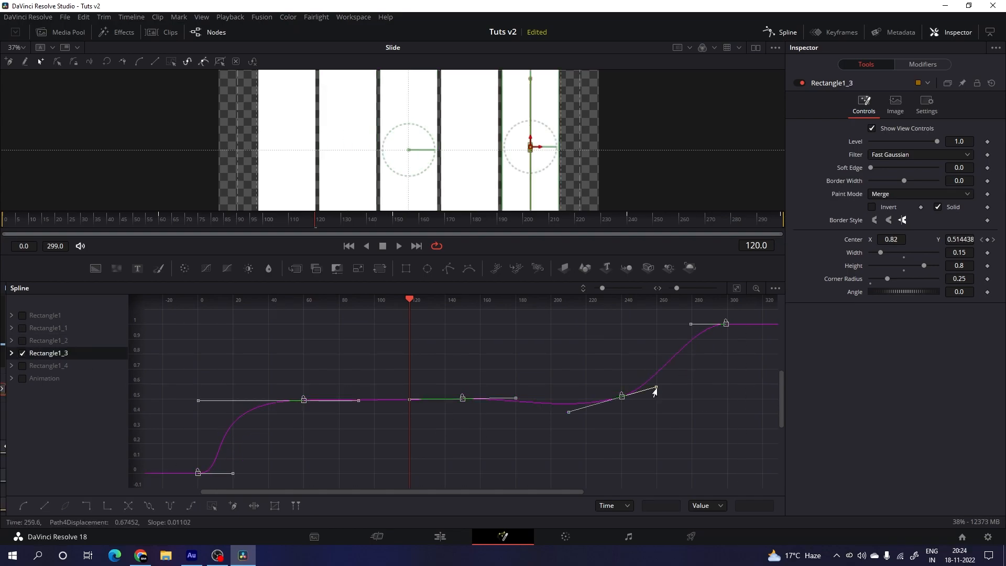
click(23, 366)
click(22, 366)
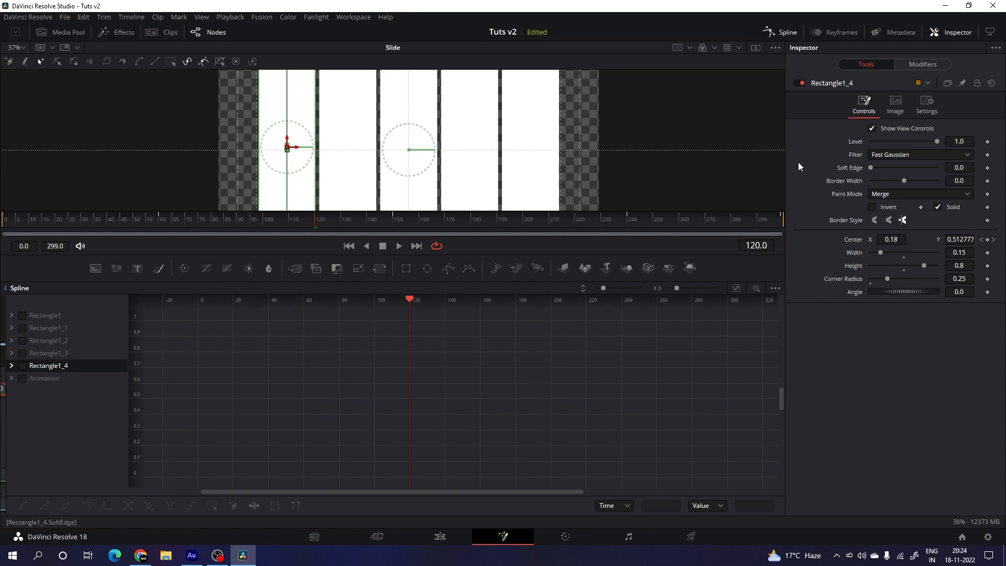
- Close the spline editor, enlarge the viewer and play the eased slide animation from the start
click(782, 33)
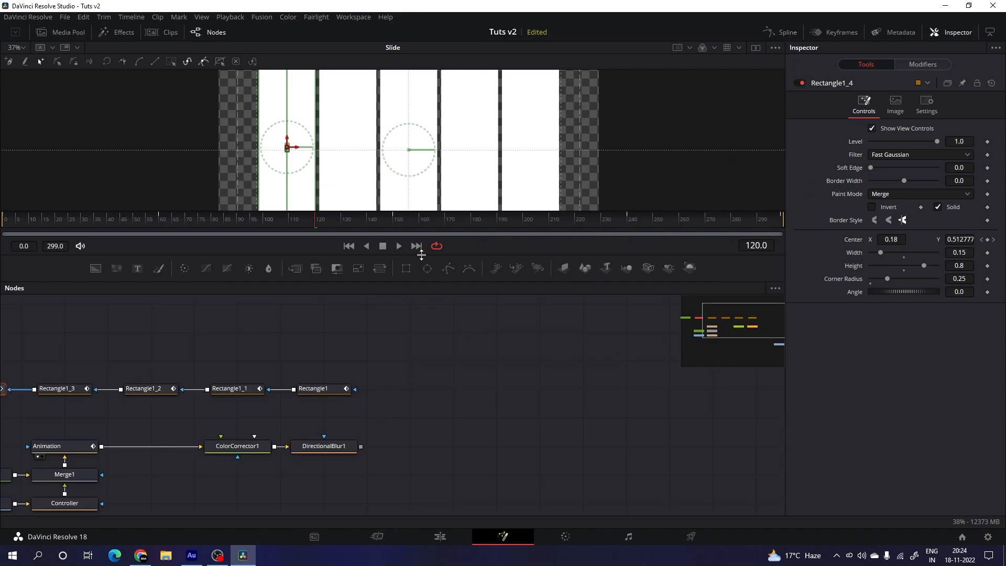
drag(419, 256, 426, 343)
click(348, 339)
key(space)
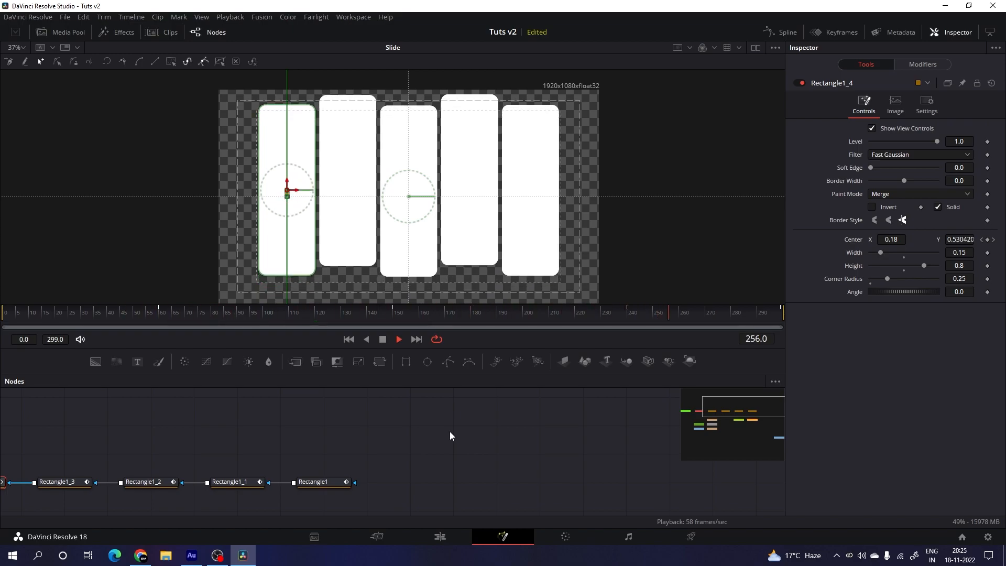
click(382, 340)
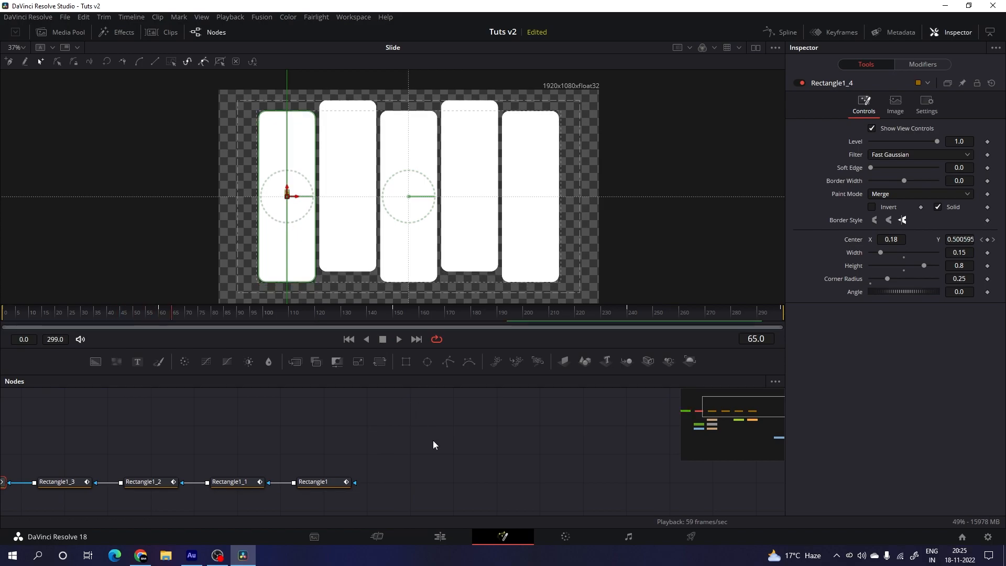
- Enlarge the node area, deselect all nodes and reopen the spline editor at full width
drag(422, 349, 440, 296)
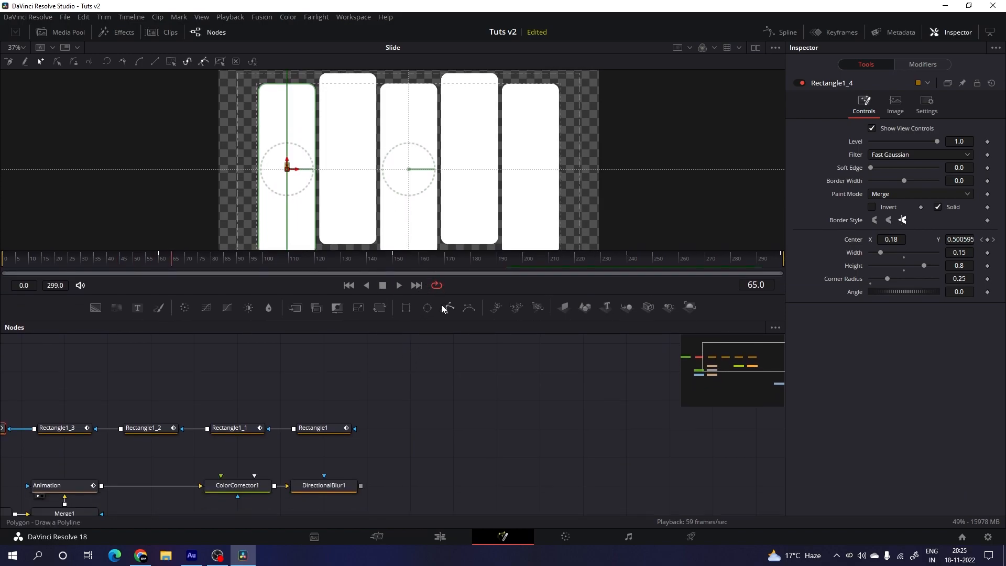
drag(393, 377, 586, 352)
click(454, 377)
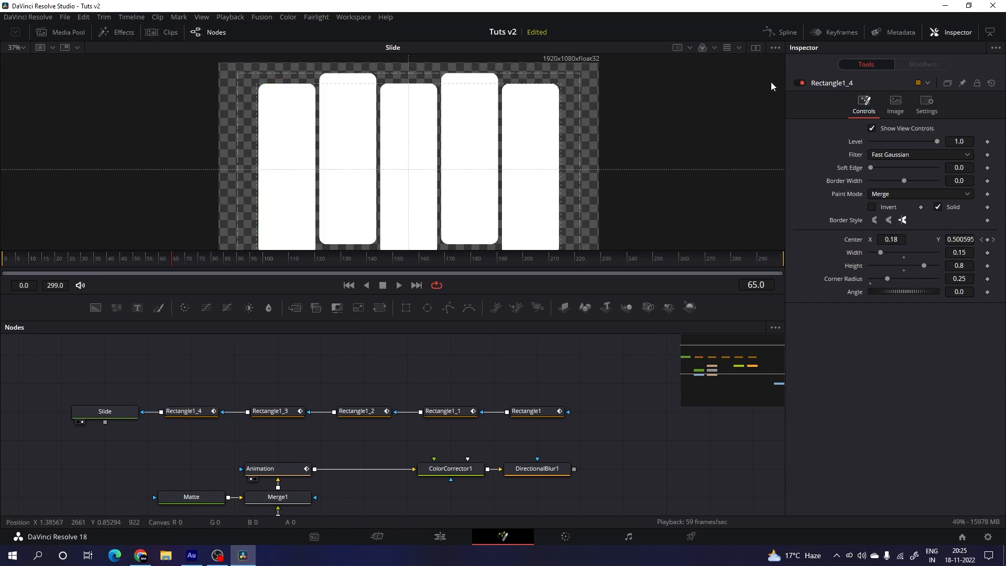
click(780, 32)
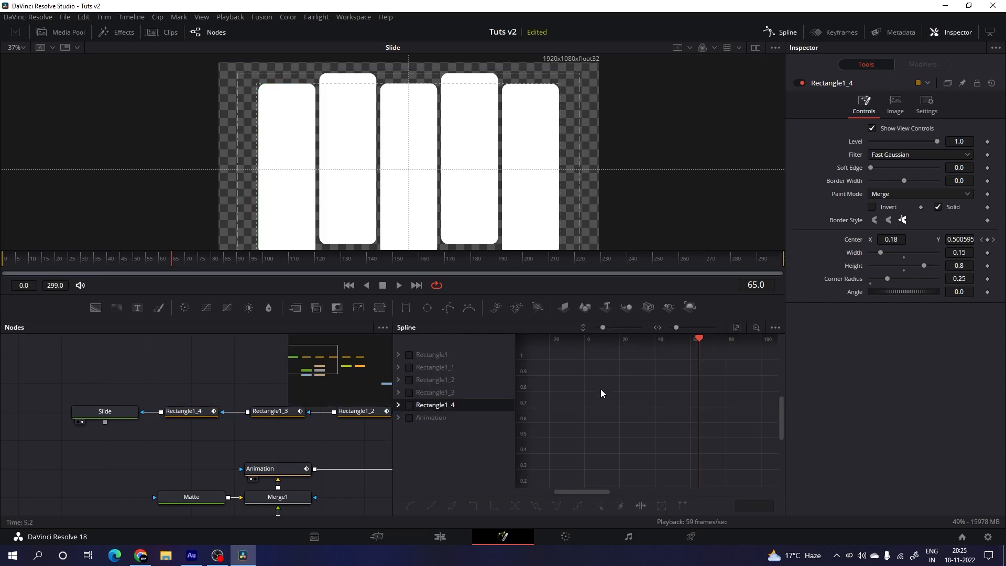
key(F4)
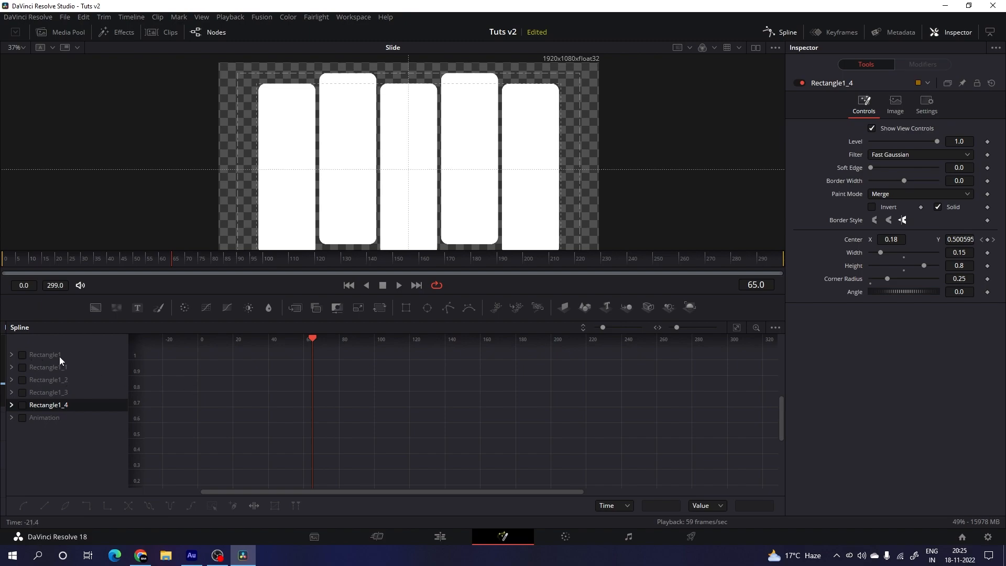
- Move the first two displacement keyframes of Rectangle1_1 five frames later, placing the second on frame 65
click(35, 367)
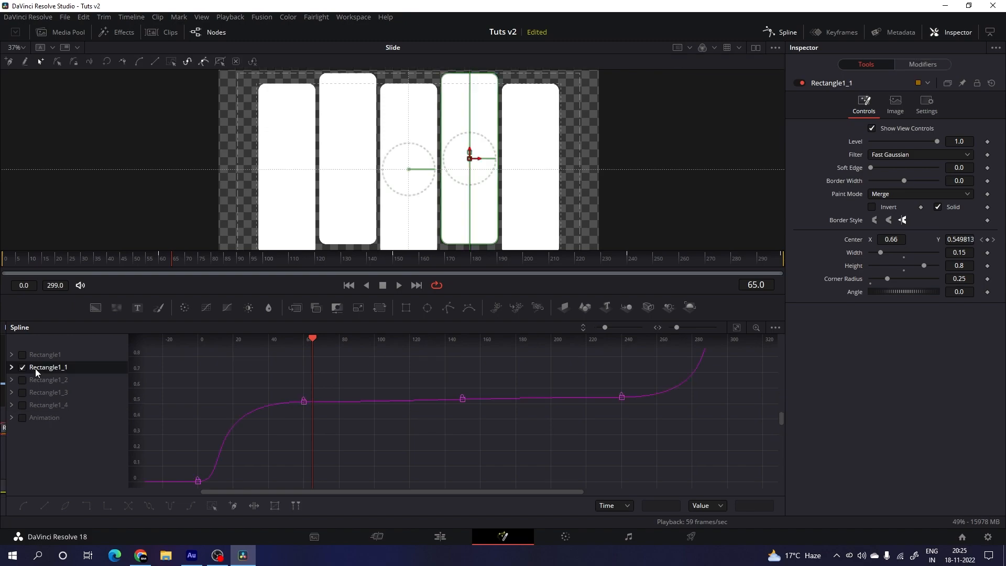
click(736, 327)
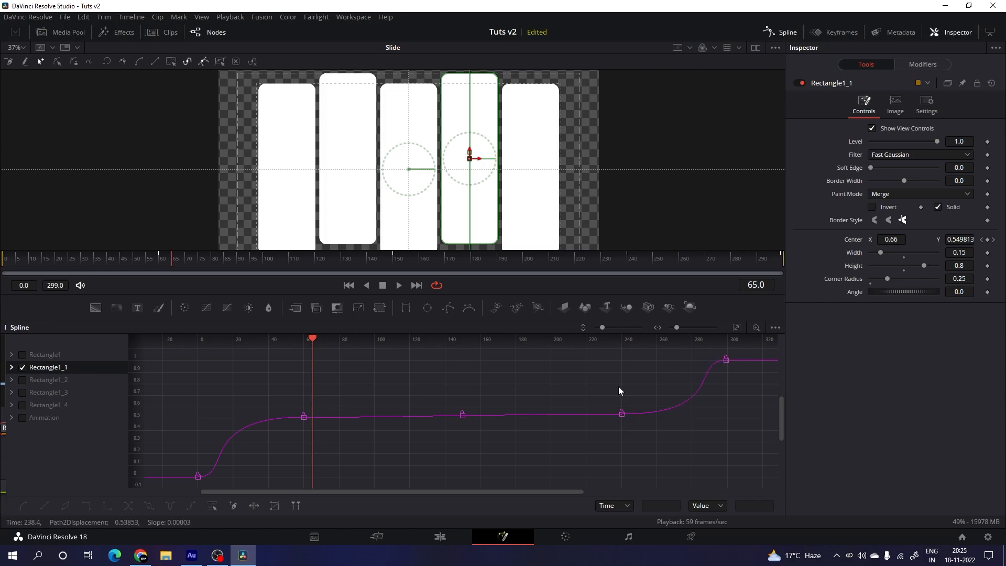
drag(157, 259, 172, 262)
drag(326, 405, 184, 488)
drag(303, 417, 311, 418)
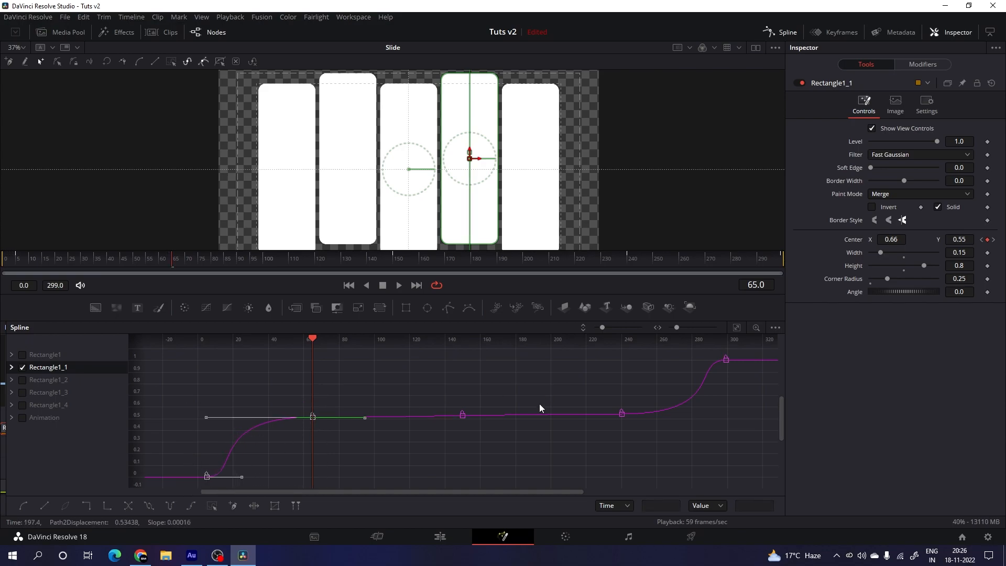
- Move the last two displacement keyframes of Rectangle1_1 five frames earlier, placing the former of them on frame 235
drag(312, 339, 622, 358)
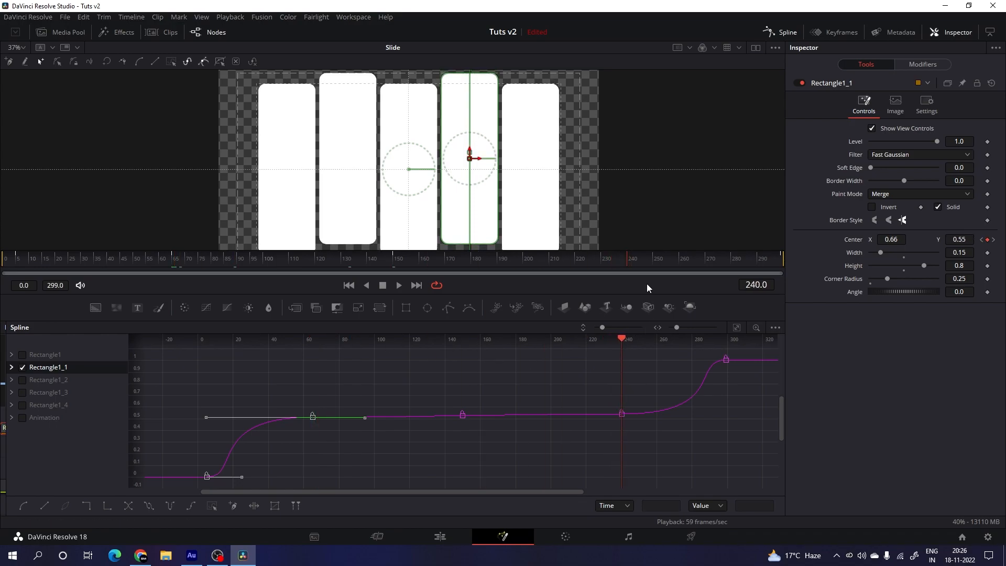
click(621, 259)
key(Left)
key(Left)
drag(737, 353, 611, 418)
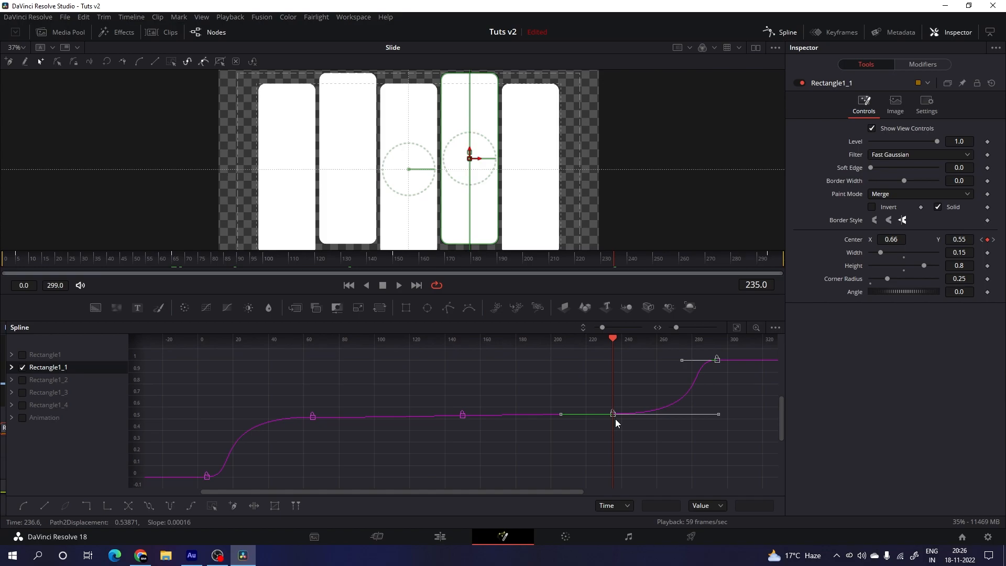
- Shift Rectangle1_2's last two keyframes 10 frames earlier, starting at frame 230, and its first two 10 frames later, ending at frame 70
click(22, 368)
click(22, 379)
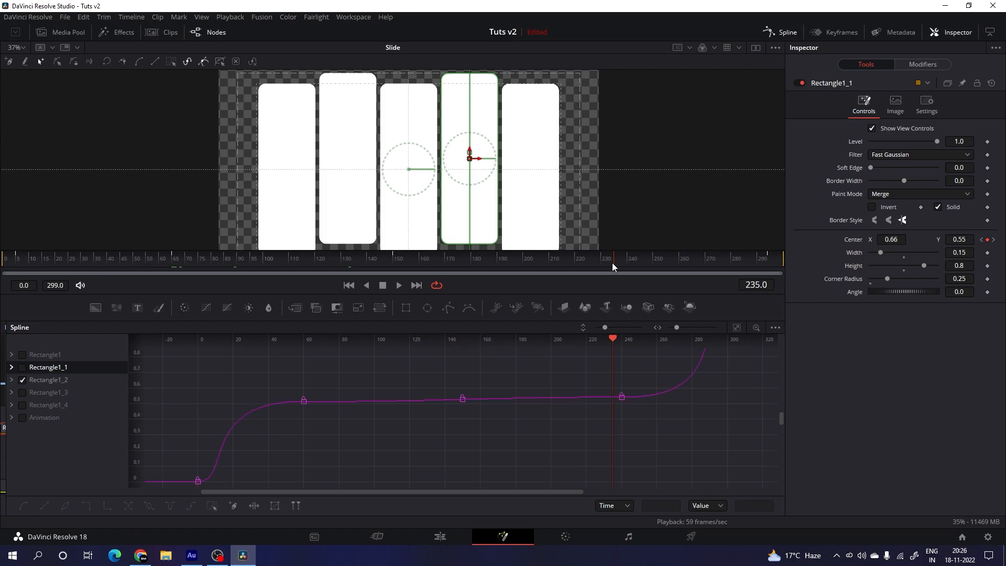
drag(612, 264, 602, 264)
scroll(746, 358, up, 2)
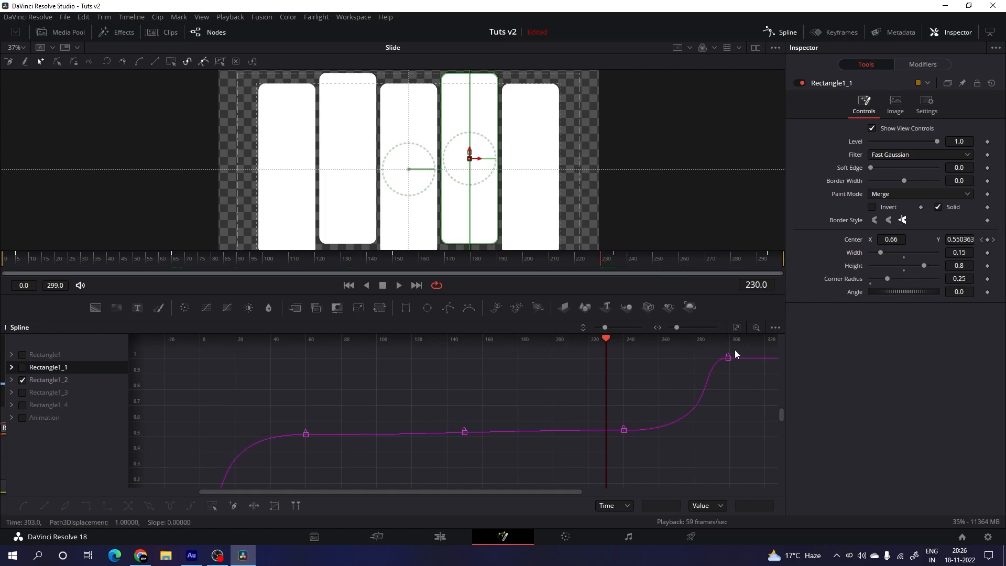
drag(737, 350, 602, 434)
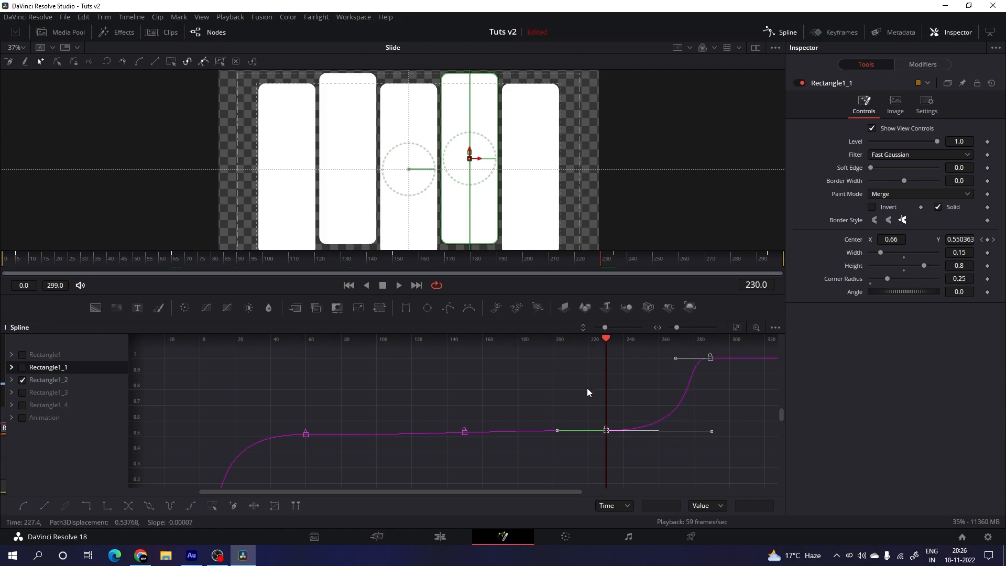
mouse_move(186, 262)
mouse_down()
mouse_move(176, 262)
mouse_move(187, 265)
mouse_up()
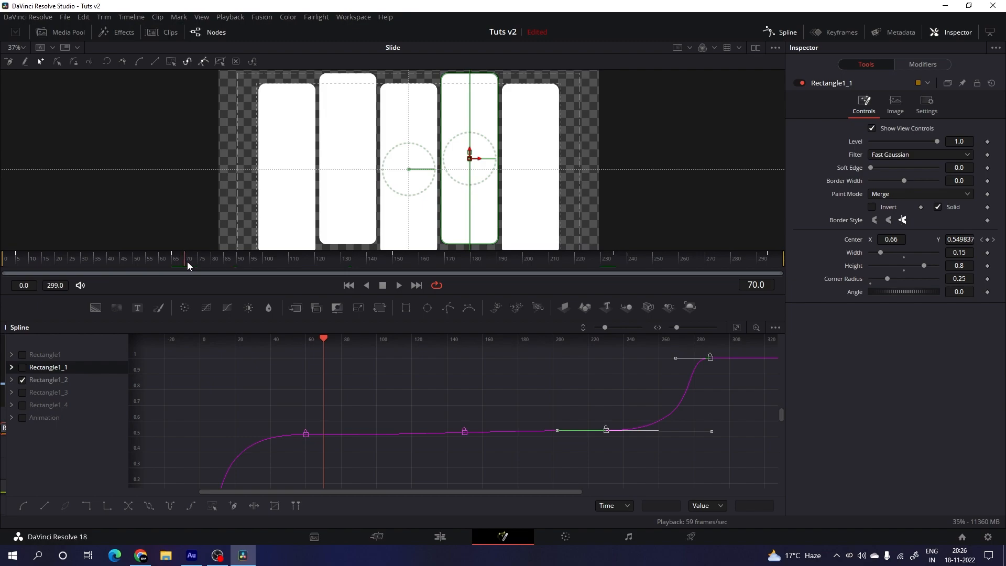
drag(370, 395, 194, 488)
drag(314, 398, 328, 401)
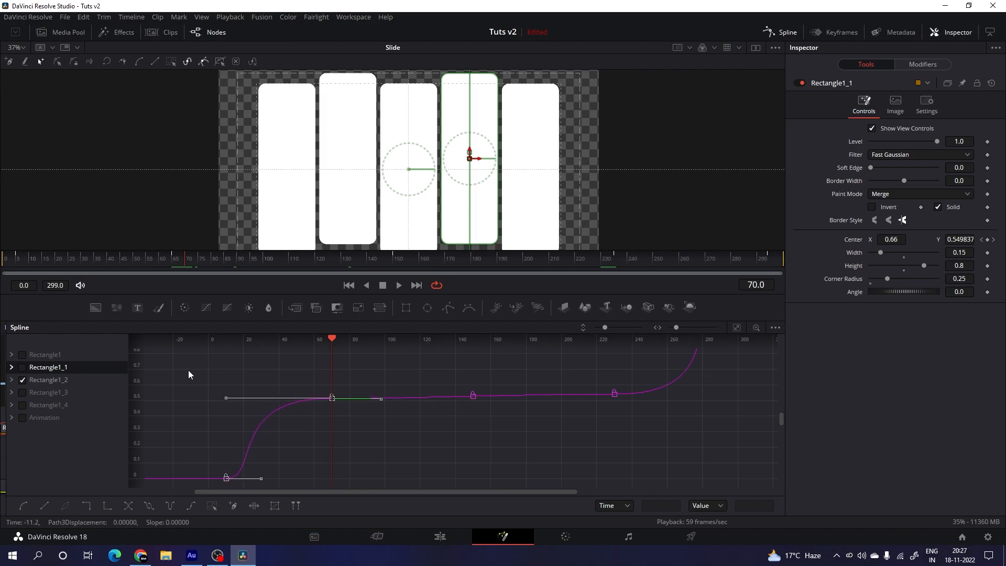
- Shift Rectangle1_3's first two keyframes 15 frames later, ending at frame 75, and its last two 15 frames earlier, starting at frame 225
click(42, 380)
key(Right)
key(Right)
key(Right)
key(Right)
key(Right)
drag(314, 404, 340, 406)
drag(341, 338, 605, 359)
scroll(605, 361, up, 5)
drag(736, 358, 592, 448)
scroll(592, 448, down, 5)
- Shift Rectangle1_4's last two keyframes 20 frames earlier, starting at frame 220, and its first two 20 frames later, ending at frame 80
click(49, 393)
click(22, 393)
click(22, 405)
drag(588, 261, 575, 263)
scroll(597, 387, up, 3)
drag(731, 353, 575, 444)
scroll(575, 444, down, 3)
click(211, 265)
drag(226, 489, 377, 403)
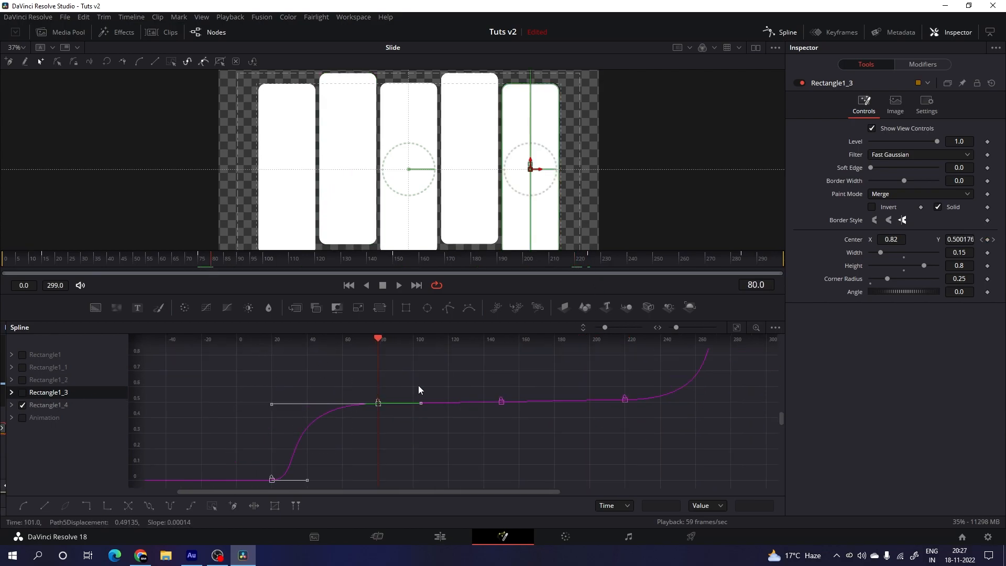
- Close the spline editor and play the staggered rectangle animation from the start
click(791, 35)
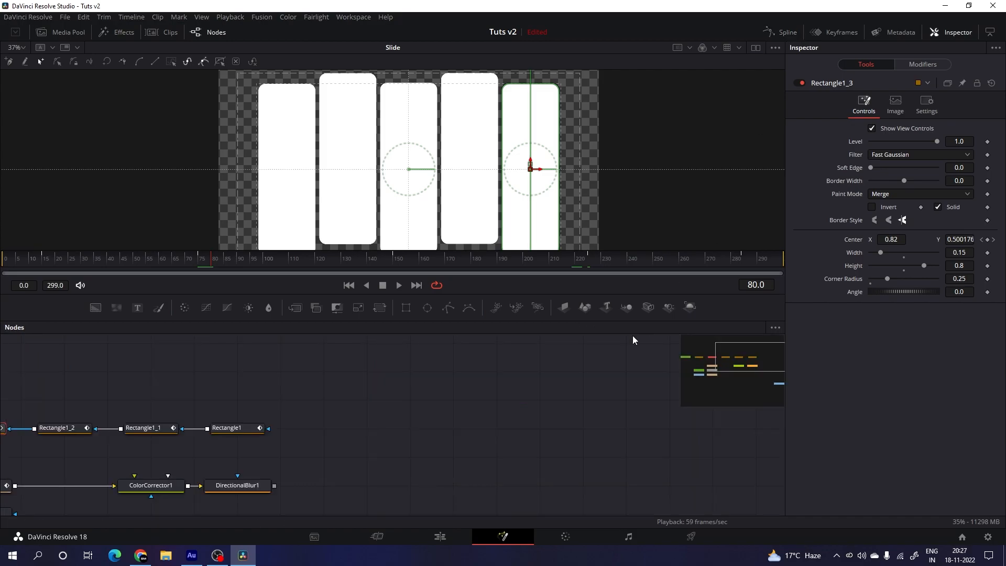
click(432, 365)
click(347, 286)
key(space)
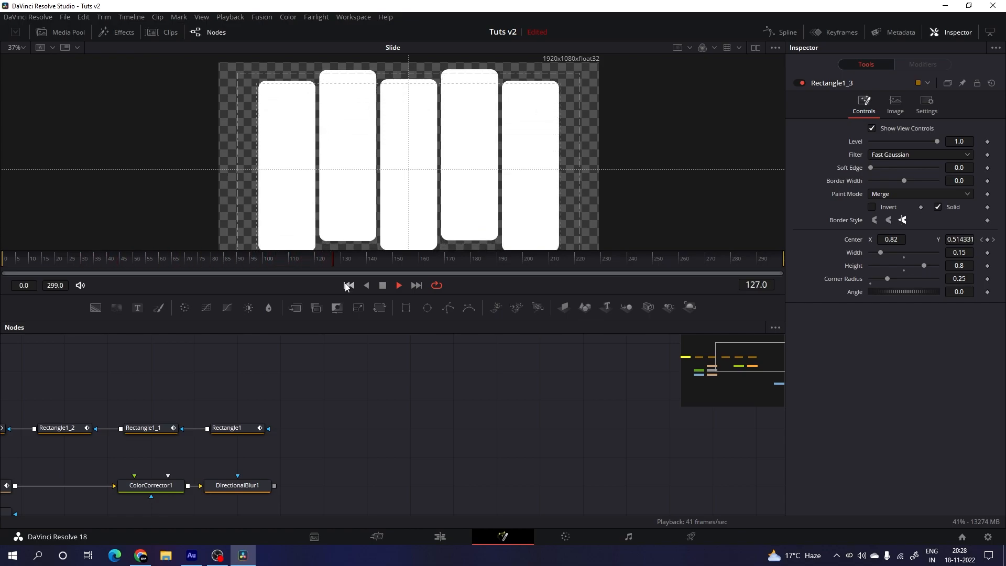
click(383, 285)
- Group the Slide node with its five Rectangle mask nodes and rename the group Slice
drag(374, 386, 675, 362)
drag(65, 371, 592, 423)
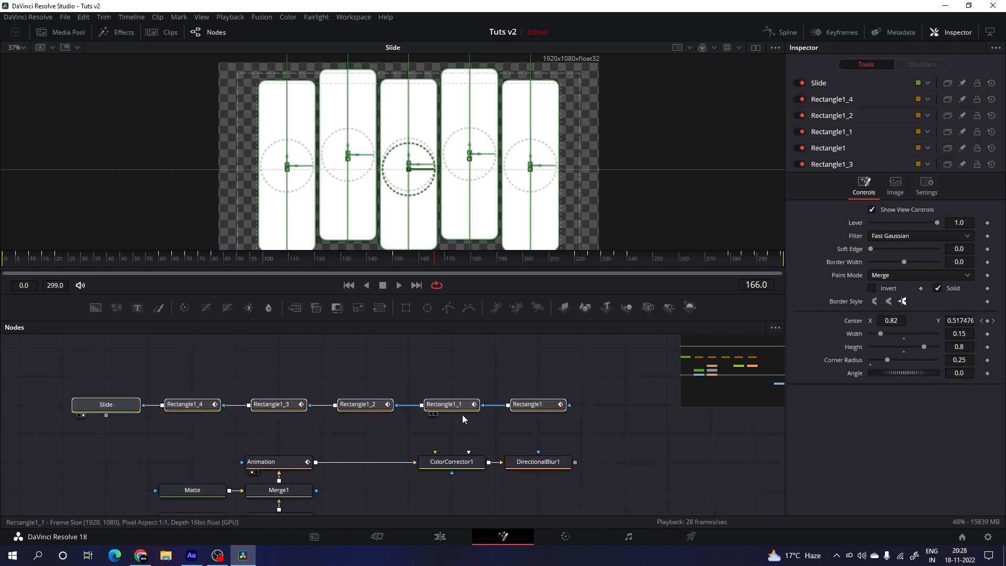
key(ctrl+g)
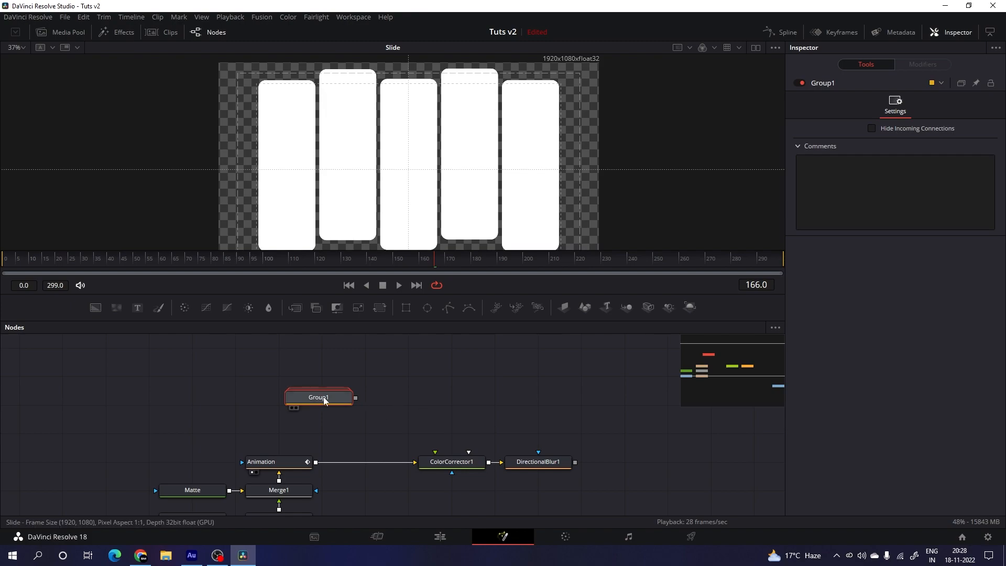
key(F2)
key(BackSpace)
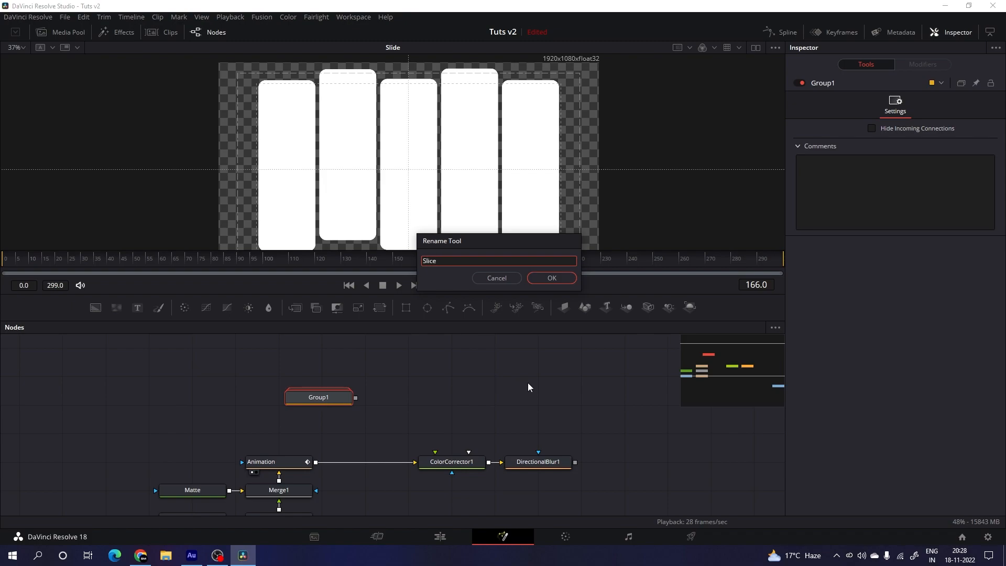
click(554, 281)
- Add a Merge node with Slice as background and Animation as foreground, and show the merge in the viewer
drag(434, 387, 468, 363)
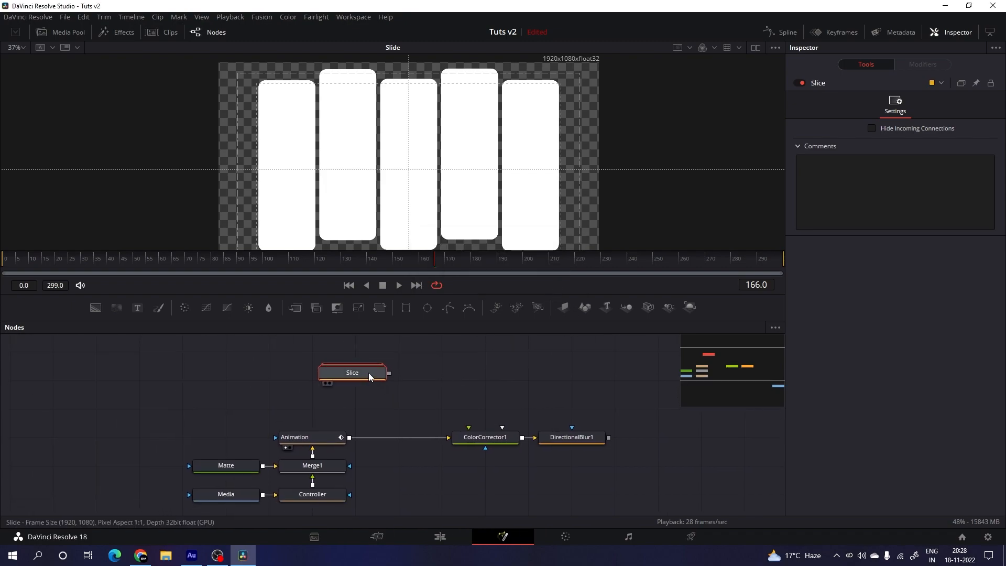
drag(371, 377, 287, 384)
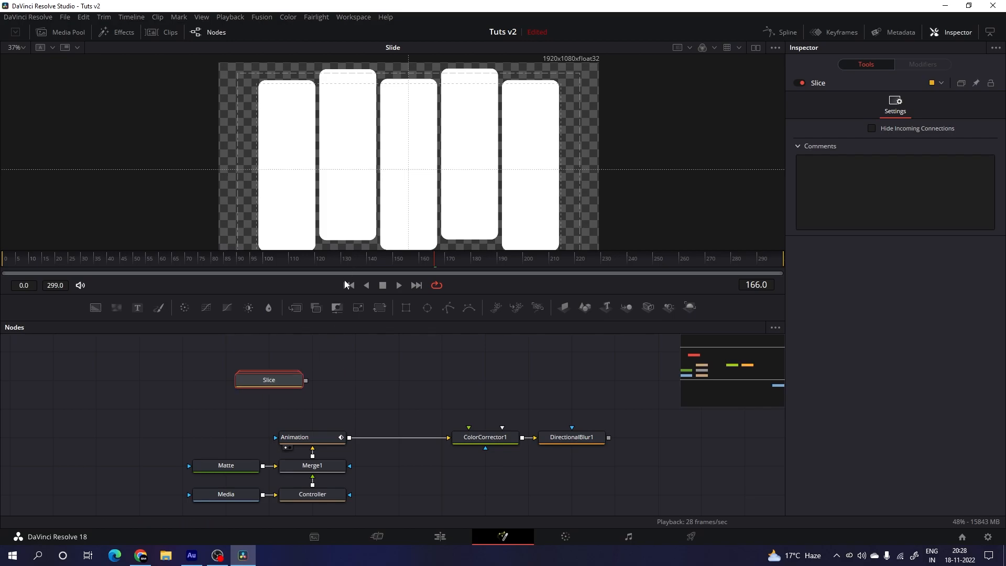
click(364, 358)
drag(294, 307, 361, 381)
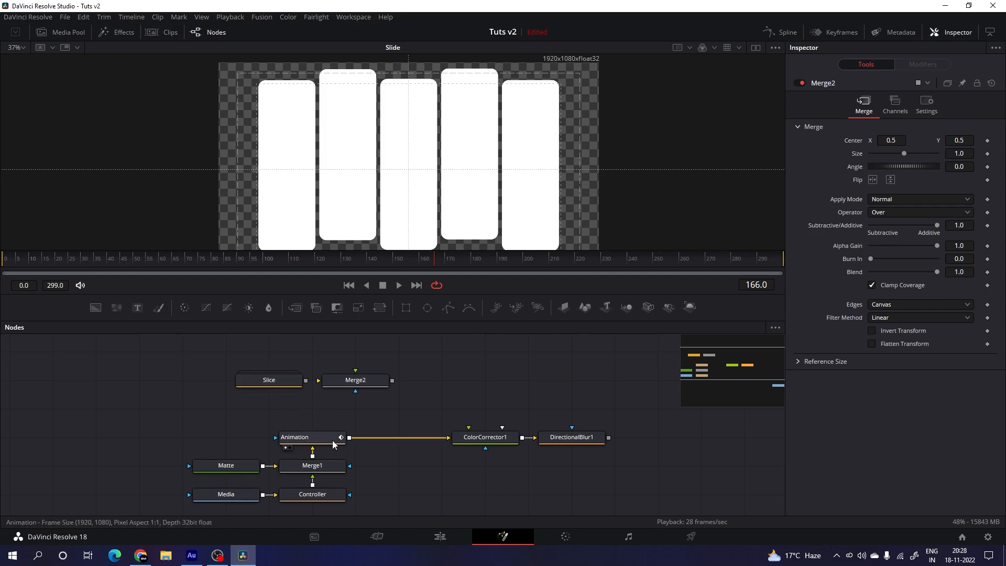
drag(333, 440, 417, 202)
drag(318, 379, 257, 384)
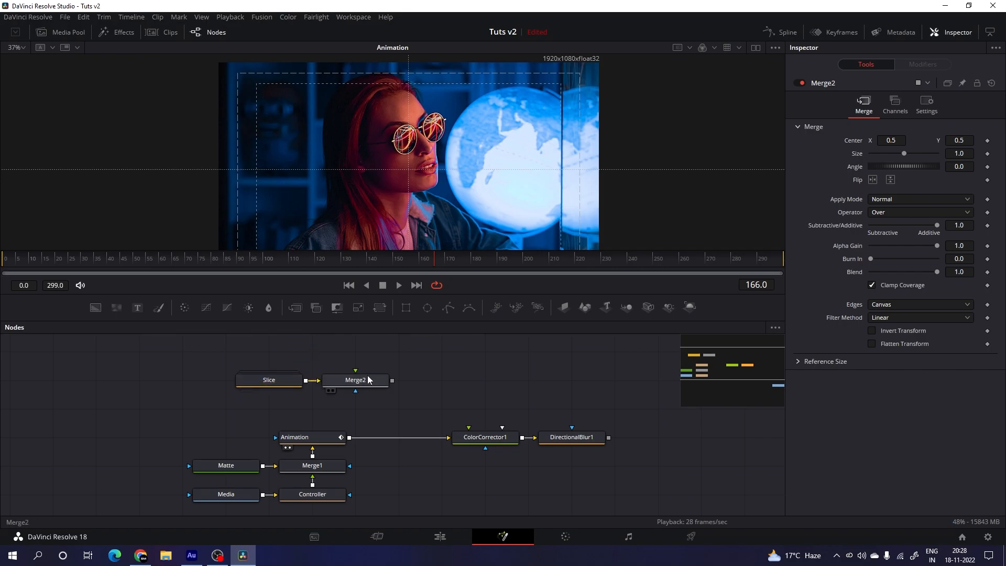
drag(355, 370, 350, 439)
key(2)
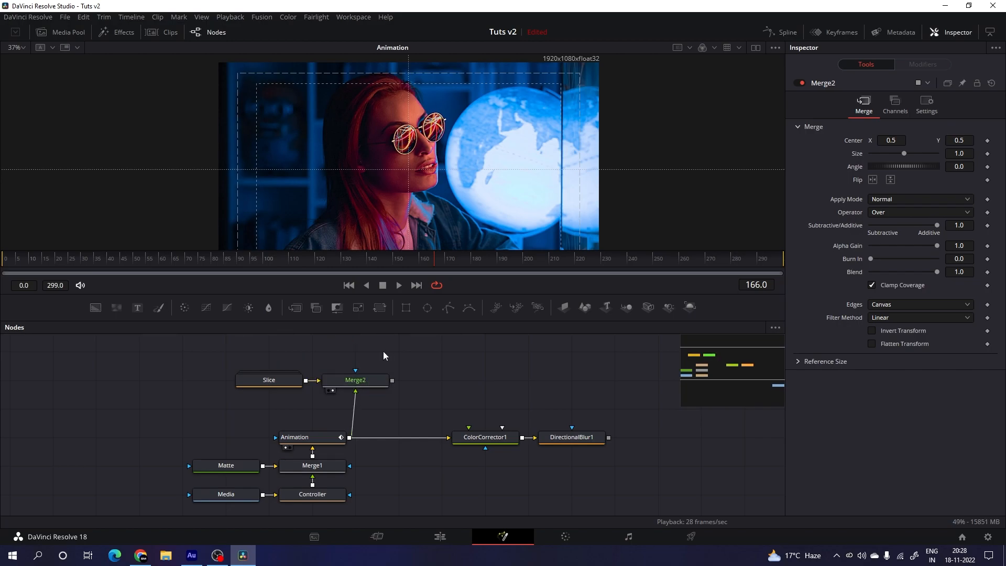
- Tidy the node layout, placing Slice and Merge2 on one side above Animation and ColorCorrector1 with DirectionalBlur1 level on the other
drag(258, 350, 229, 387)
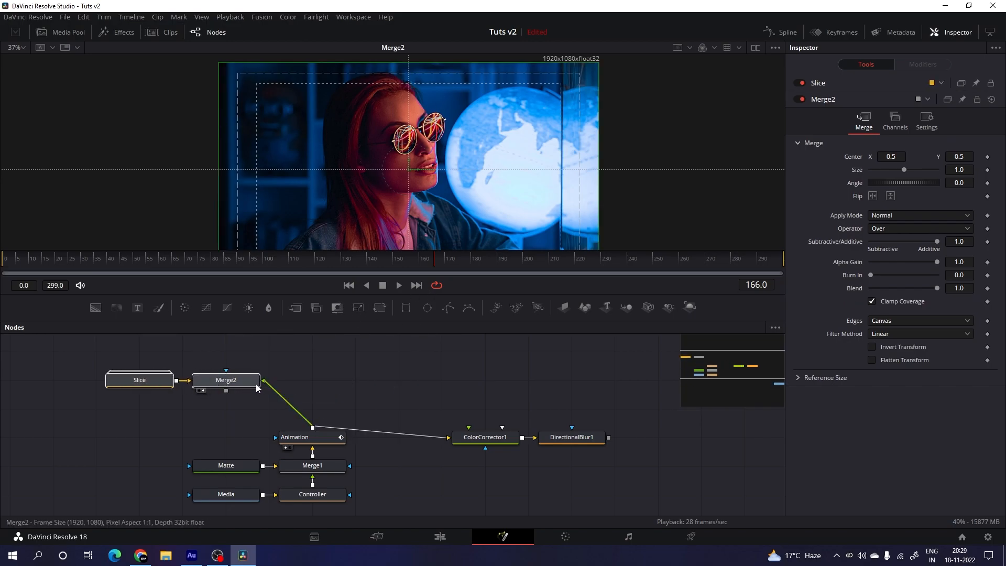
click(299, 375)
drag(322, 371, 372, 359)
mouse_move(550, 382)
mouse_down()
mouse_move(639, 452)
mouse_move(592, 402)
mouse_move(547, 380)
mouse_up()
click(340, 368)
drag(341, 370, 378, 372)
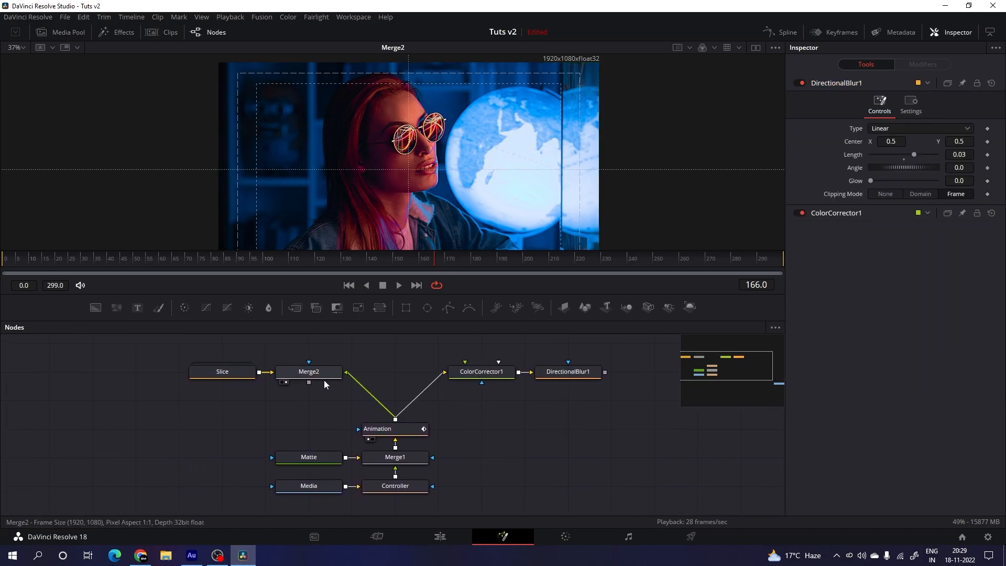
- Set the Merge2 operator to In and check the masked image at frame 150
click(311, 375)
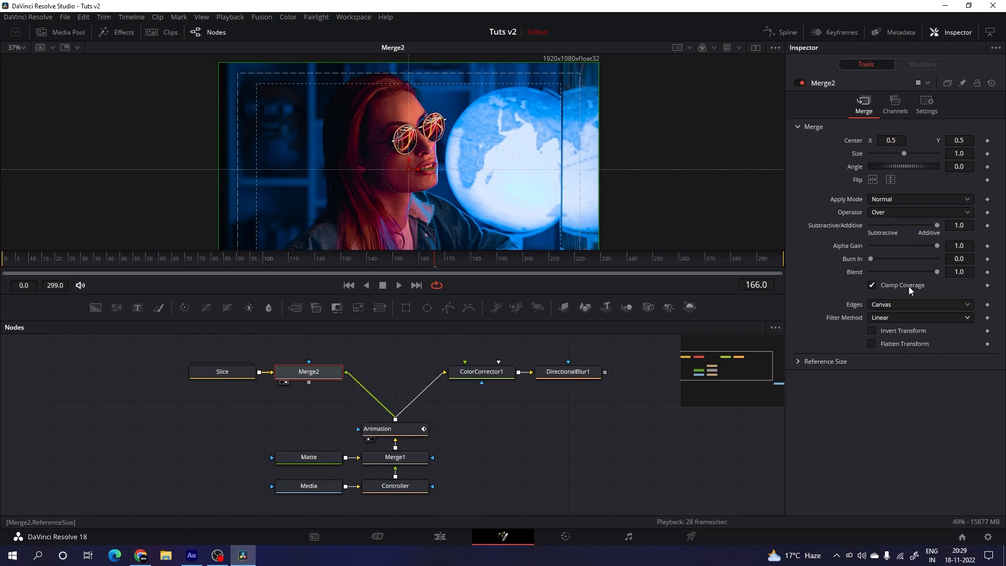
click(891, 212)
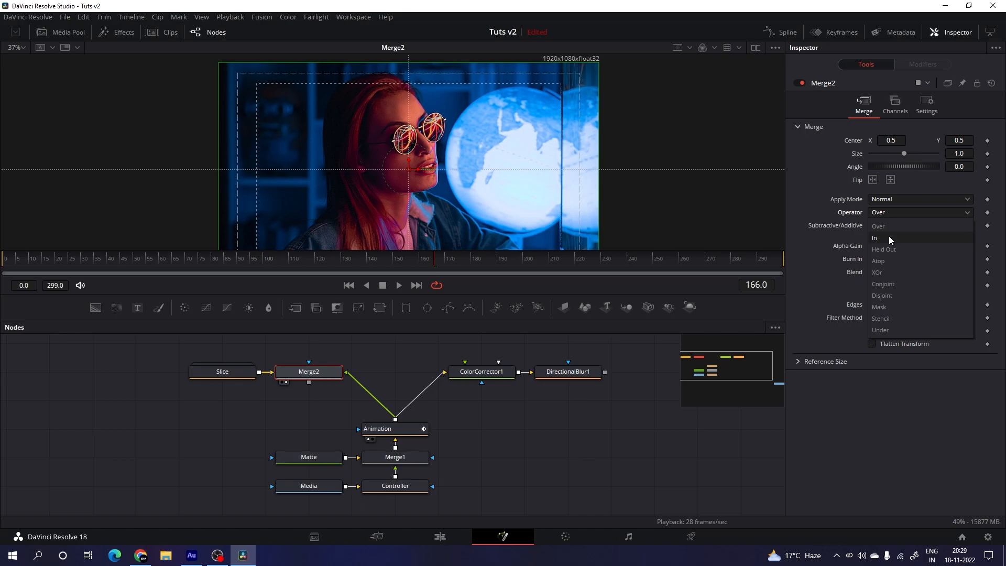
click(889, 236)
drag(139, 261, 393, 260)
mouse_move(396, 355)
mouse_down()
mouse_move(398, 384)
mouse_move(401, 373)
mouse_up()
click(400, 401)
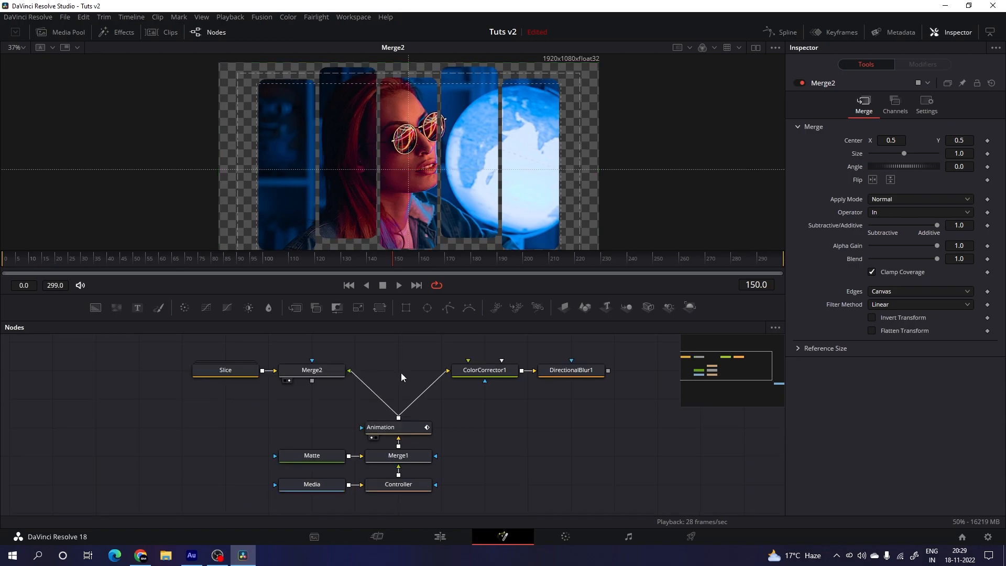
- Duplicate the Slice group above the original, rename the copy Stroke and show it in the viewer
scroll(325, 372, up, 2)
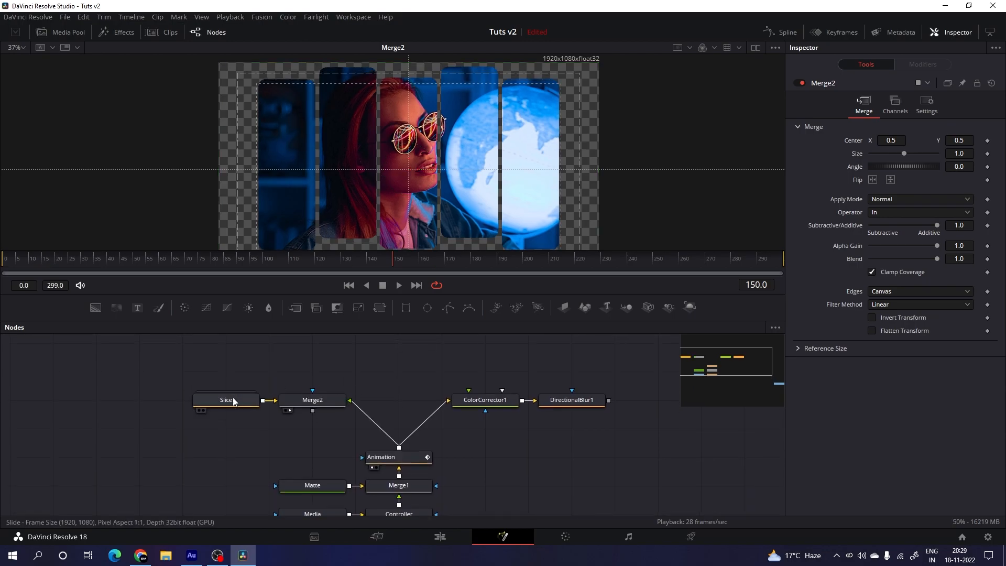
click(234, 401)
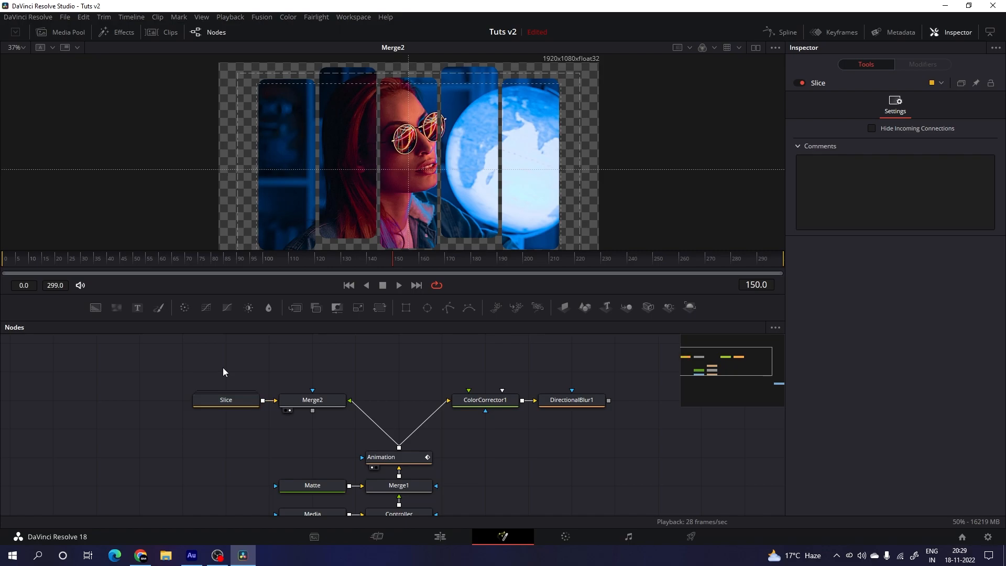
key(ctrl+v)
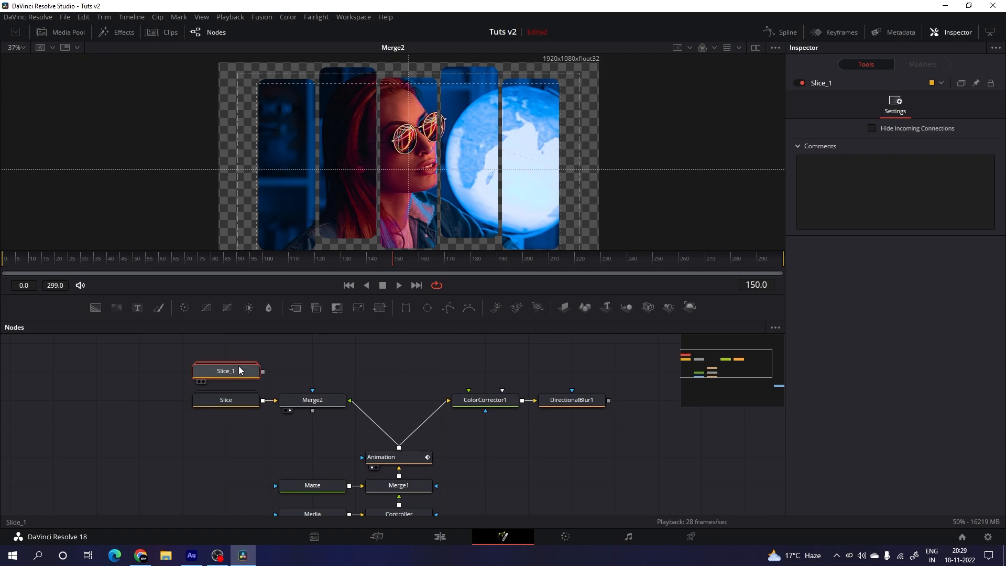
key(F2)
key(BackSpace)
text(Stroke)
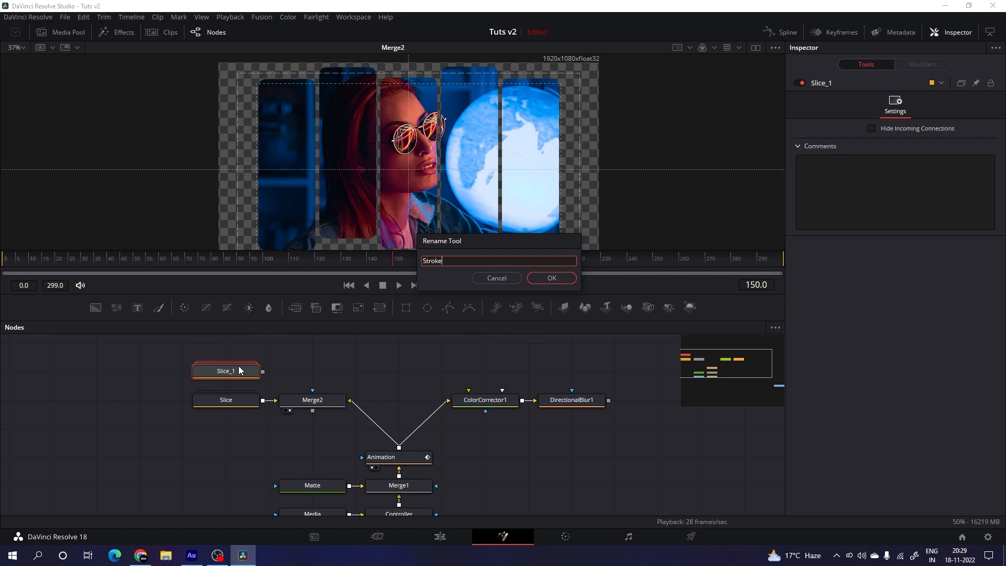
key(Return)
key(2)
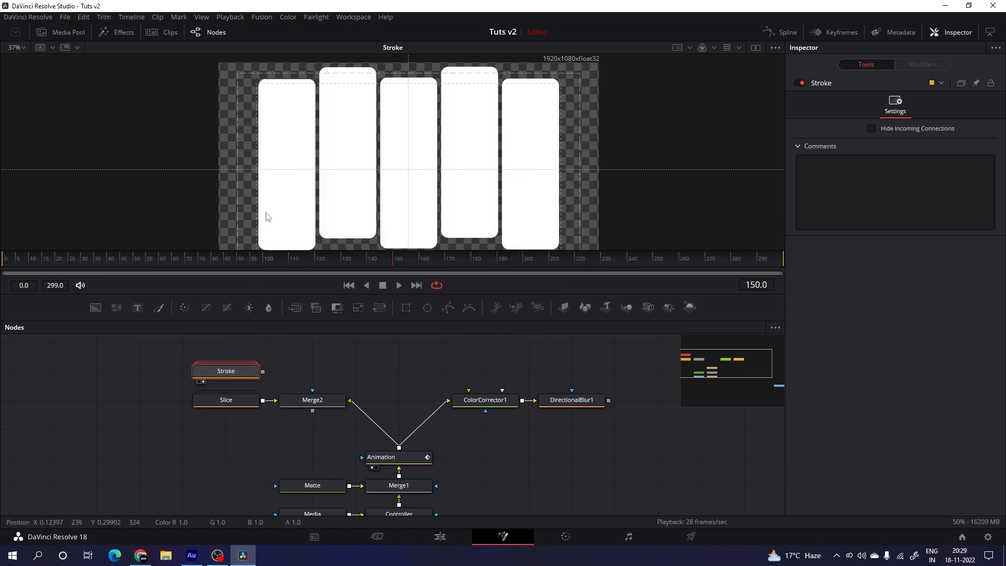
- Open the Stroke group and set Rectangle1_5 to a width of 0.13 and a height of 0.75
drag(272, 369, 319, 370)
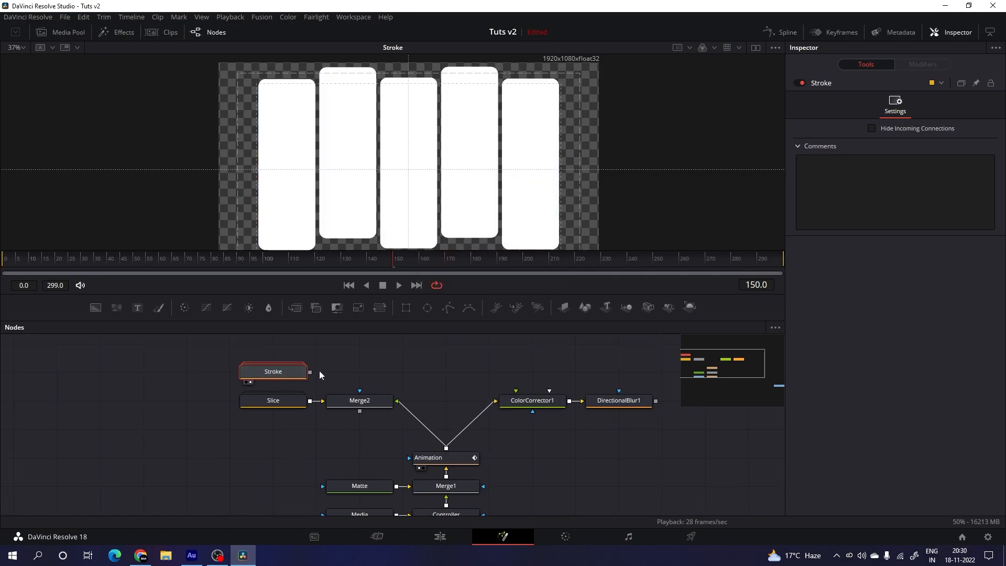
double_click(283, 373)
click(496, 384)
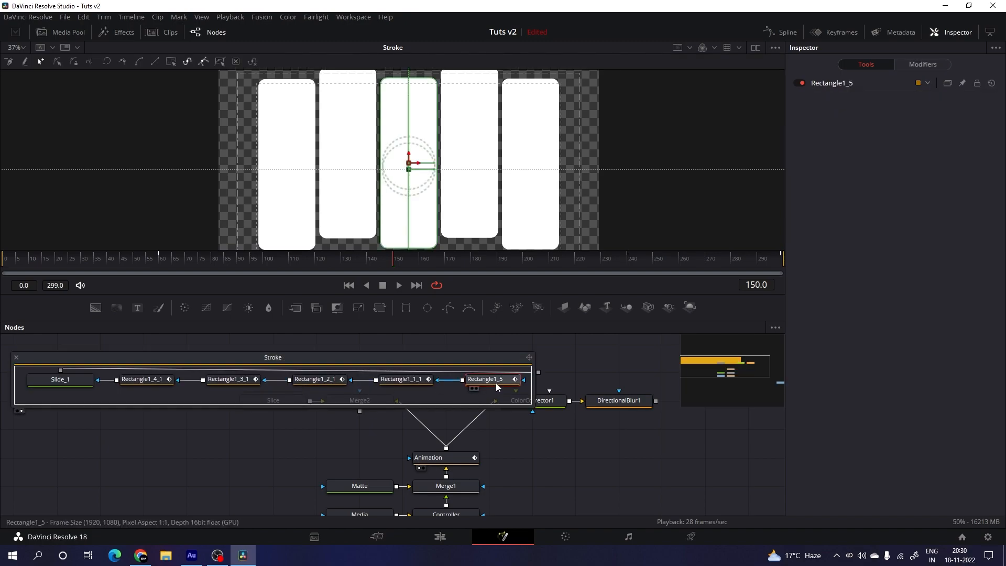
click(830, 84)
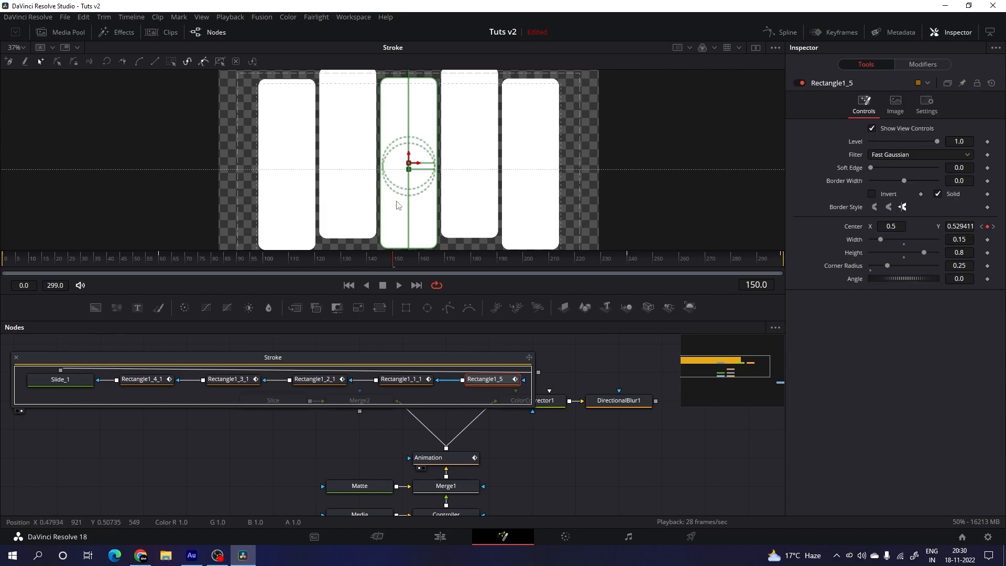
click(958, 240)
key(BackSpace)
text(3)
key(Tab)
text(0.75)
key(Tab)
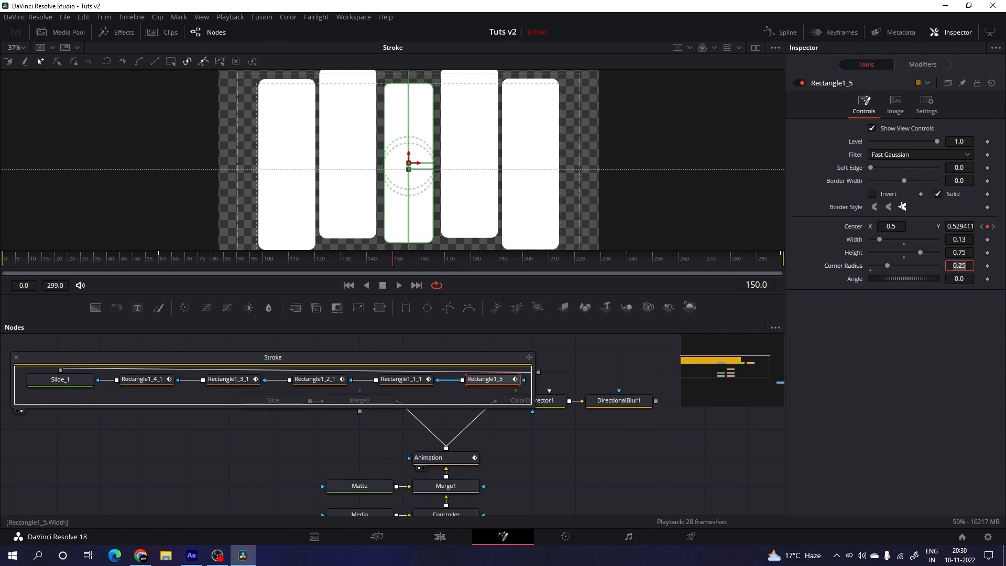
- Turn off the solid fill of Rectangle1_5 and set its border width to 0.003
click(937, 193)
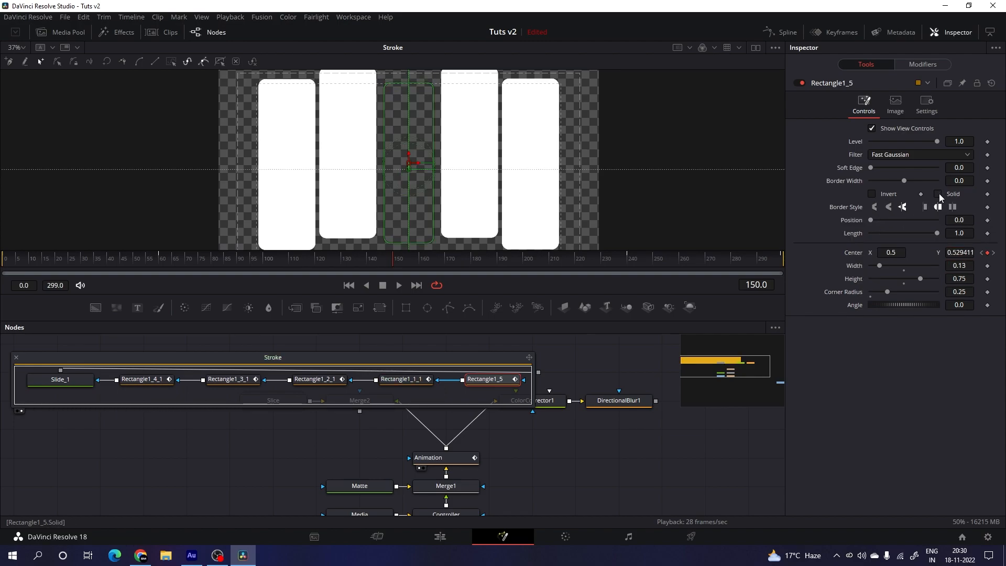
click(971, 181)
text(03)
key(Return)
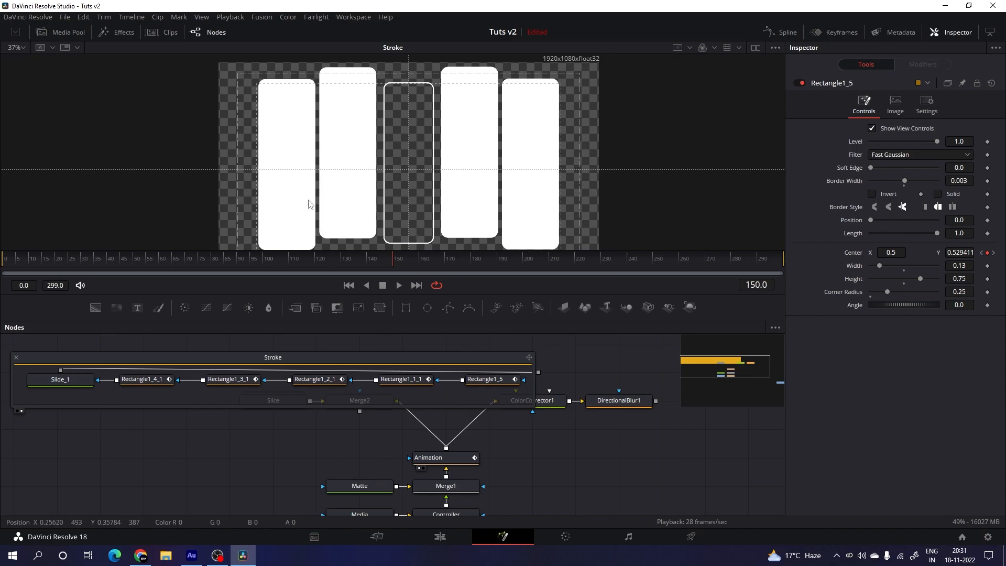
- Make Rectangle1_1_1 an unfilled outline 0.13 wide and 0.75 high with a border width of 0.003
click(407, 382)
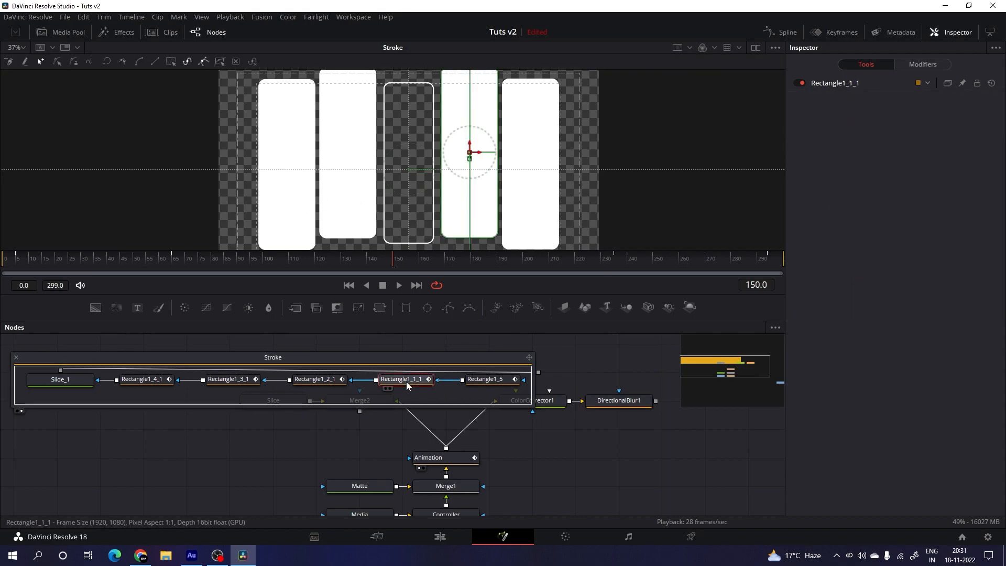
click(959, 252)
text(0.13)
key(Tab)
text(0.75)
click(937, 206)
click(959, 180)
text(0.003)
key(Tab)
- Make Rectangle1_2_1 and Rectangle1_3_1 unfilled outlines, each 0.13 wide and 0.75 high with a 0.003 border
click(315, 379)
click(959, 252)
text(0.13)
key(Tab)
text(0.75)
click(938, 207)
click(228, 379)
text(0.13)
click(937, 207)
- Make Rectangle1_4_1 an unfilled outline with width 0.13, height 0.75 and border width 0.003
click(141, 379)
click(959, 251)
text(0.13)
key(Tab)
text(0.75)
click(938, 206)
click(959, 181)
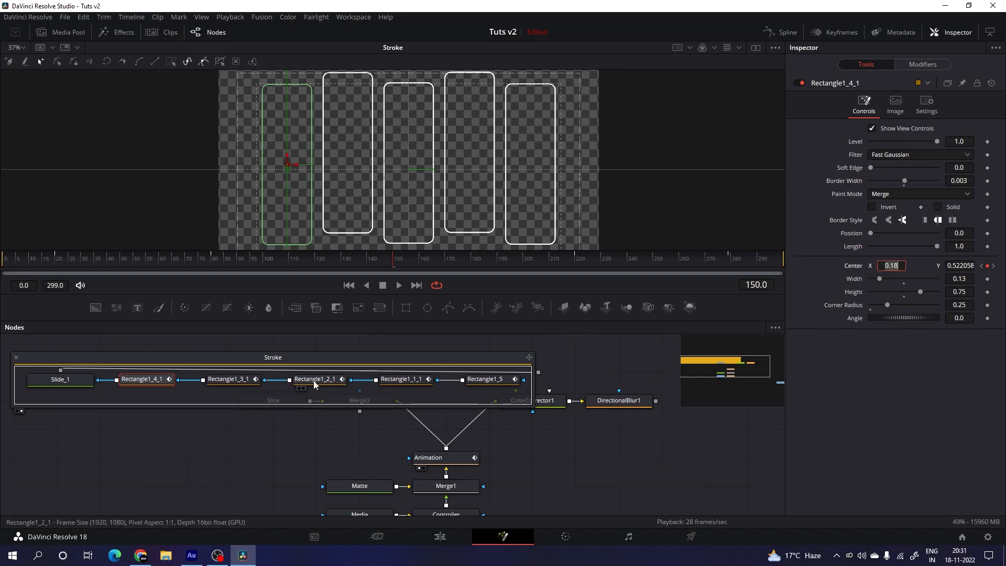
- Close the Stroke group and check the outlines at frame 138
click(16, 357)
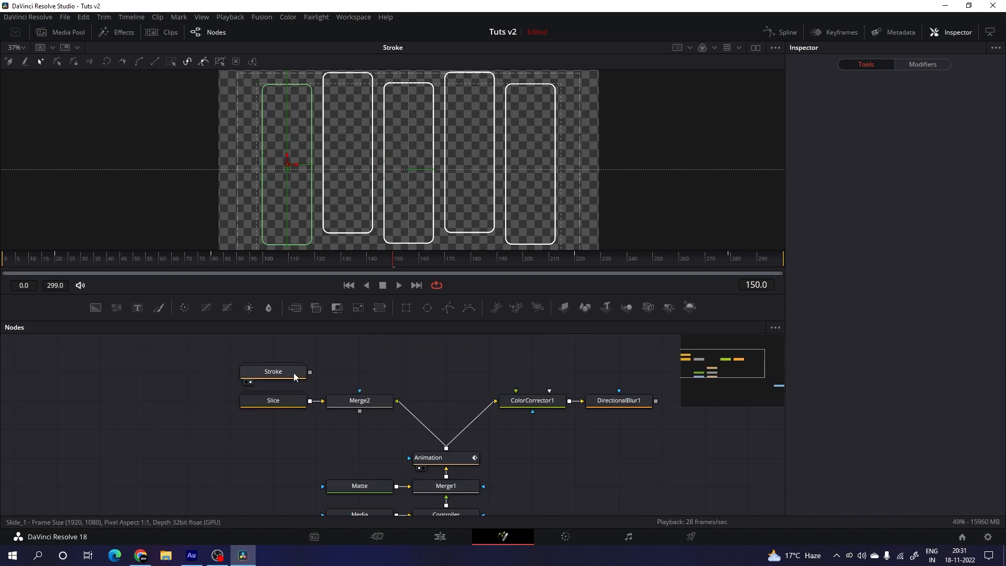
click(343, 362)
drag(272, 260, 363, 245)
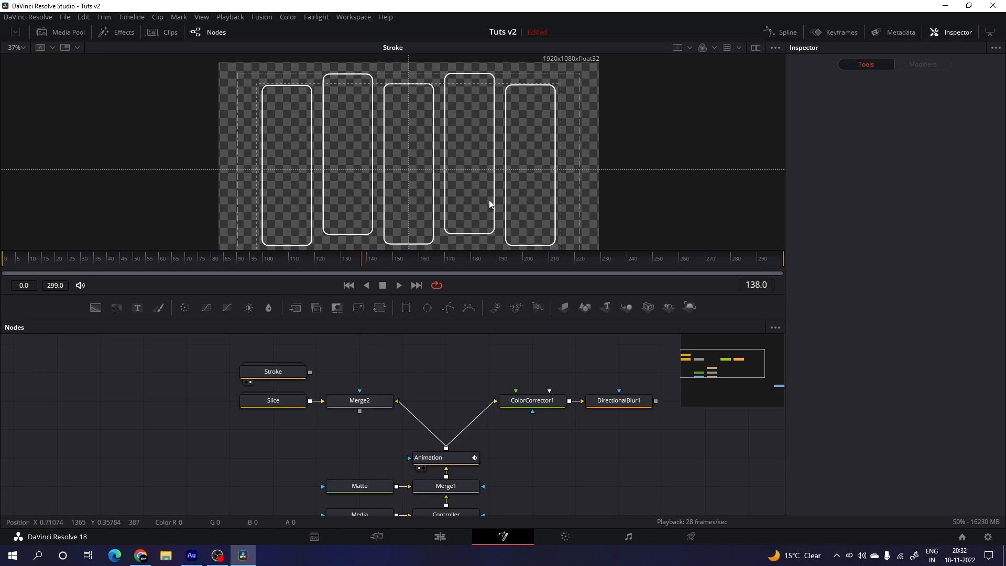
- Add a Merge node with Stroke as foreground and Merge2 as background, and show it in the viewer
drag(295, 308, 409, 352)
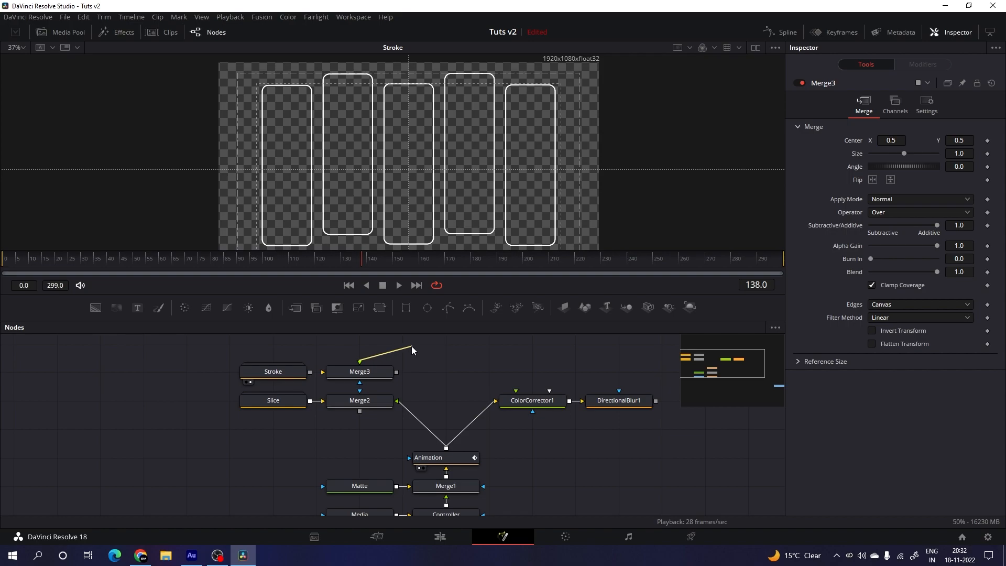
drag(300, 350, 280, 371)
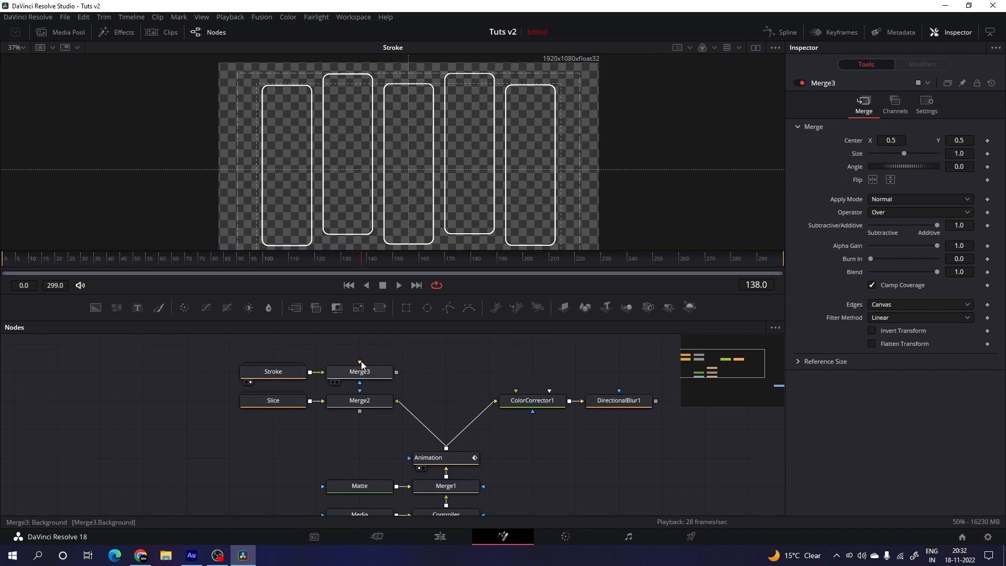
drag(360, 365, 368, 407)
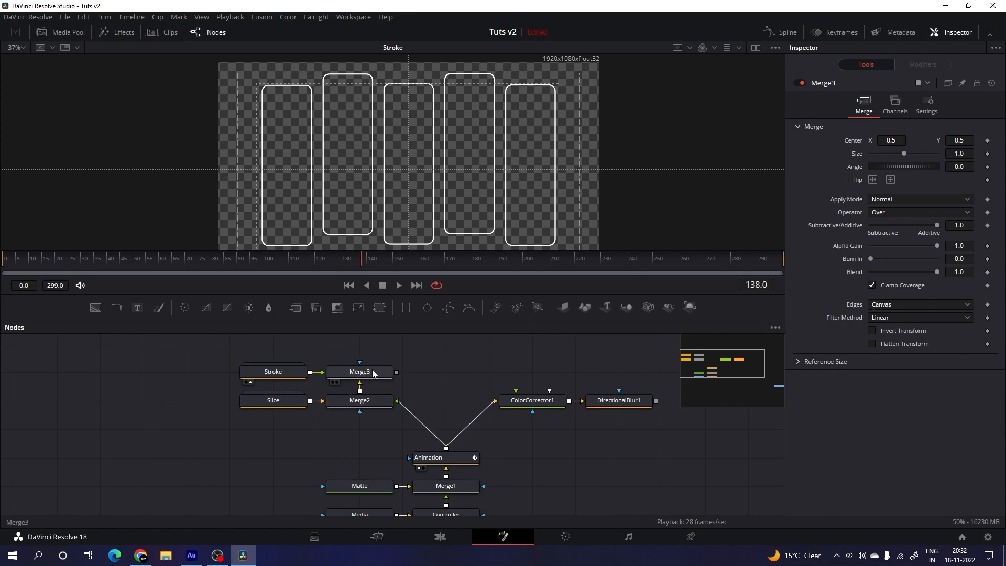
key(1)
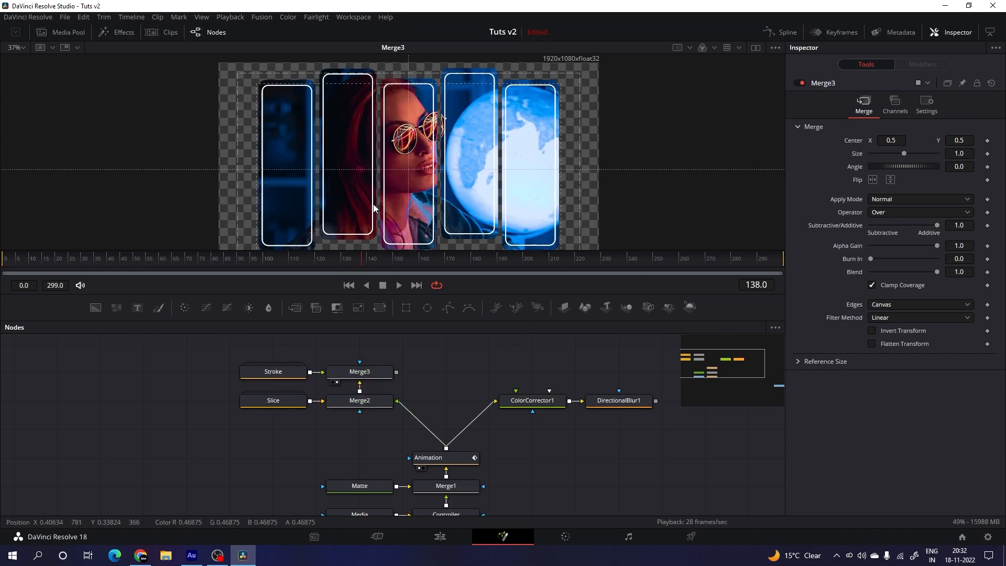
- Set the Merge3 apply mode to Overlay and inspect the strokes over the image up close
click(380, 376)
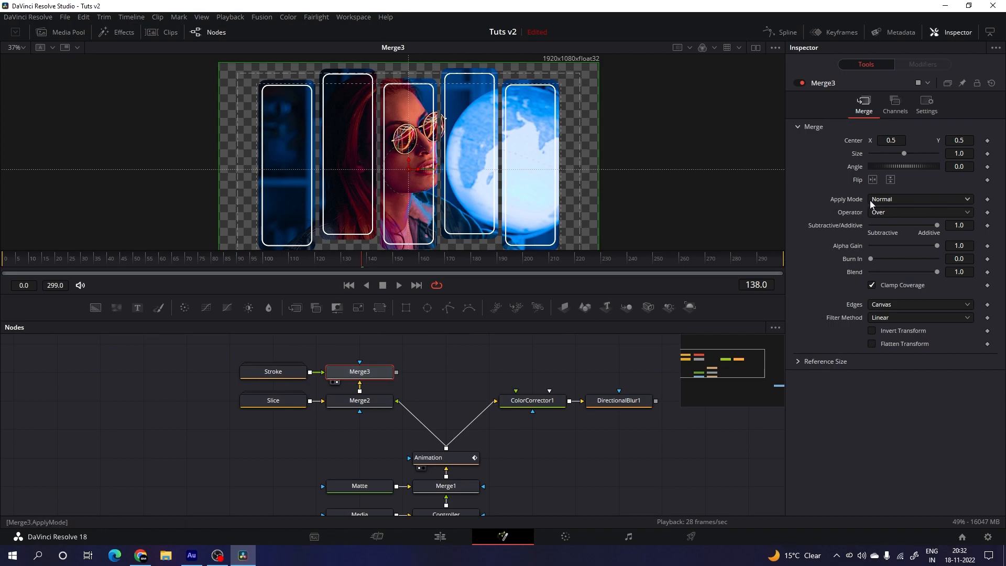
click(886, 201)
scroll(901, 309, down, 2)
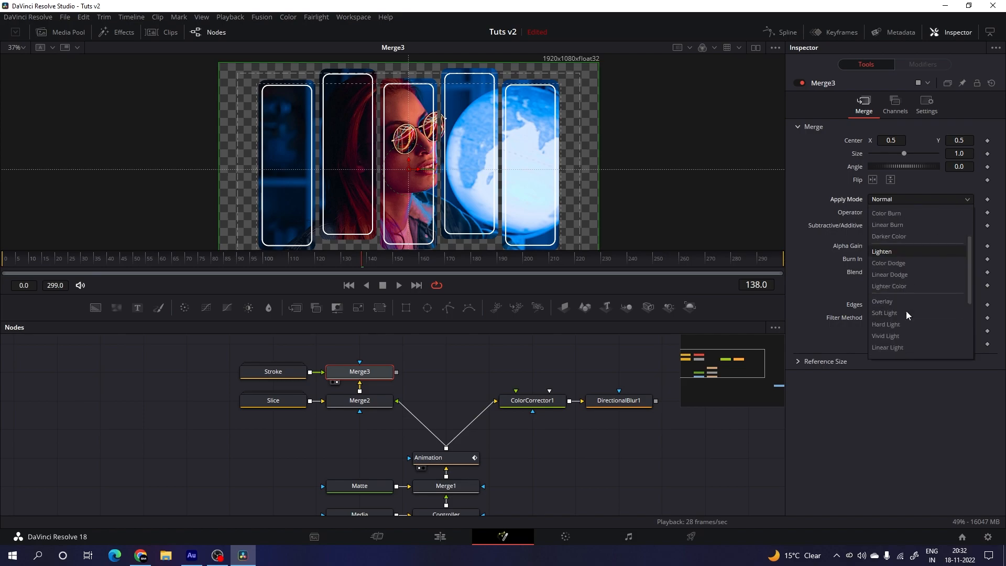
click(901, 303)
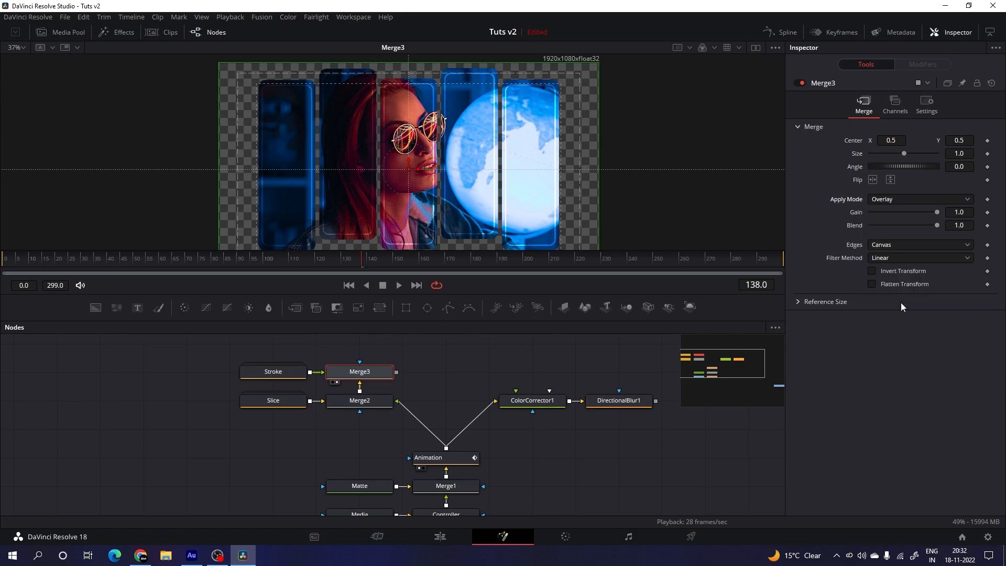
scroll(441, 166, up, 2)
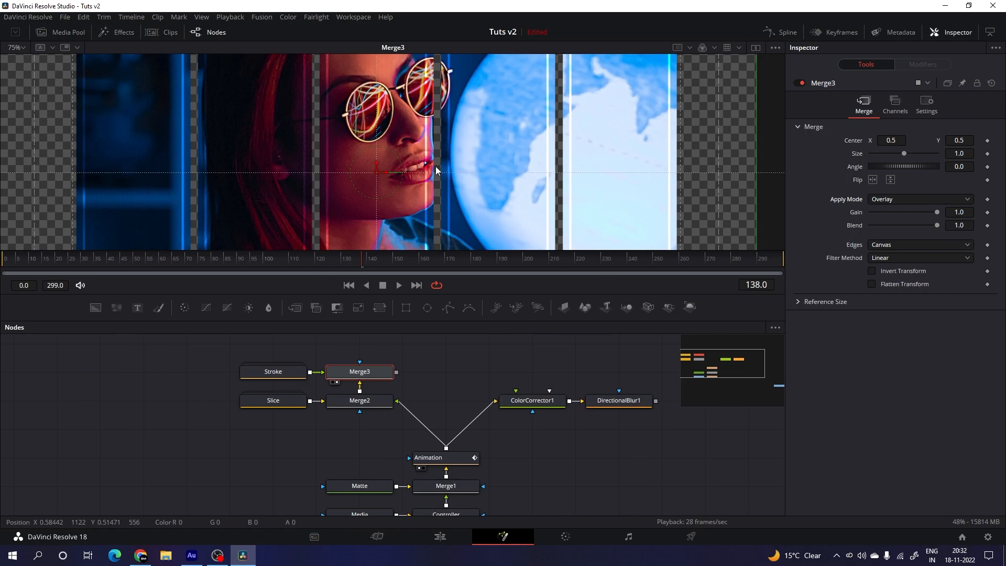
scroll(452, 177, down, 2)
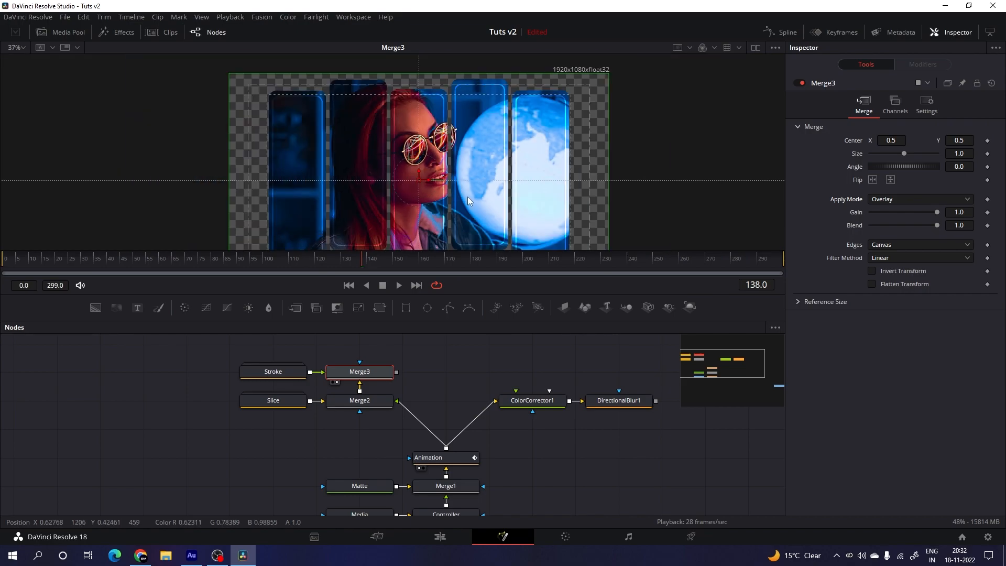
- Add a Merge node above DirectionalBlur1 that composites Merge3 over the blurred background, and view the result
drag(448, 344, 386, 366)
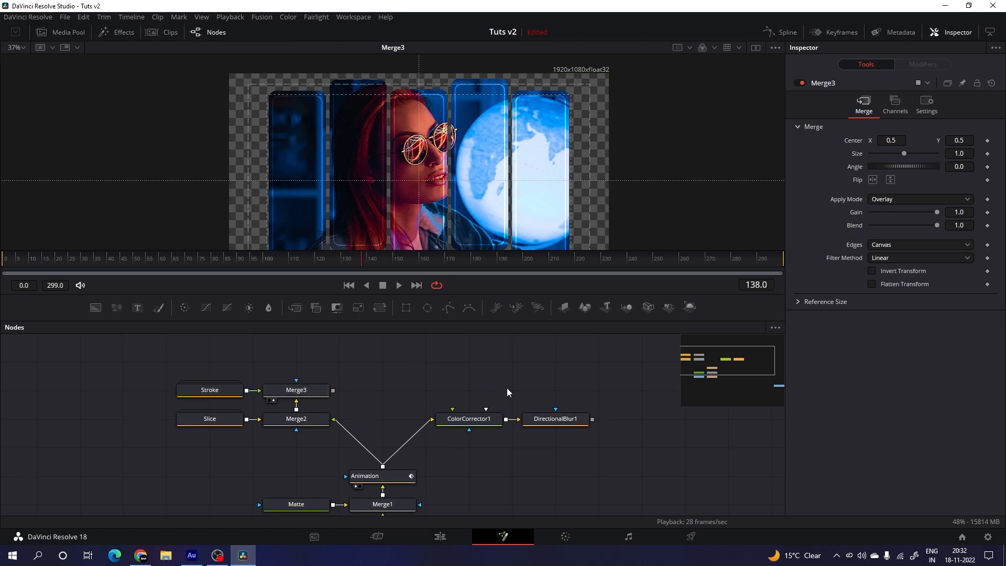
drag(486, 374, 462, 373)
drag(295, 307, 516, 368)
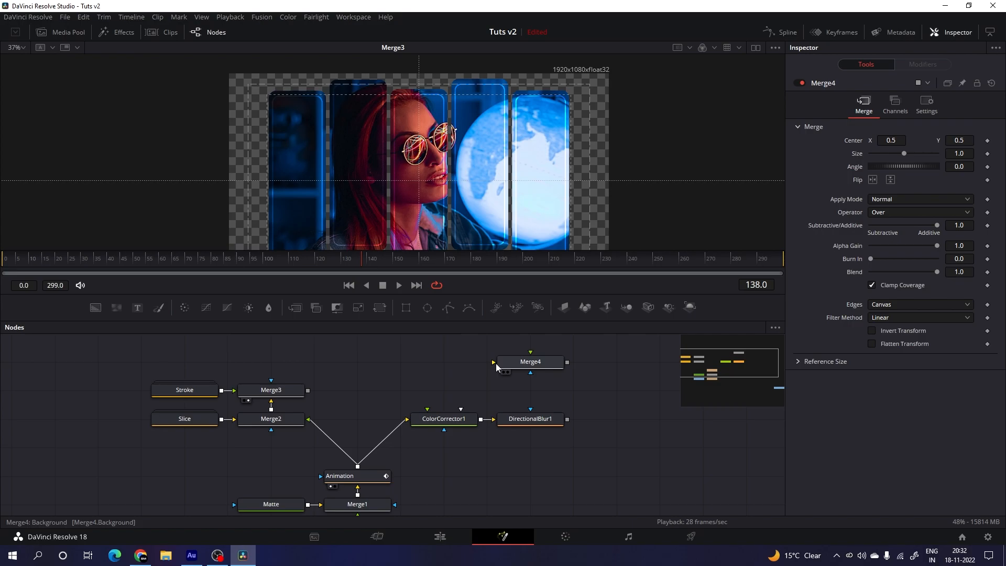
click(504, 429)
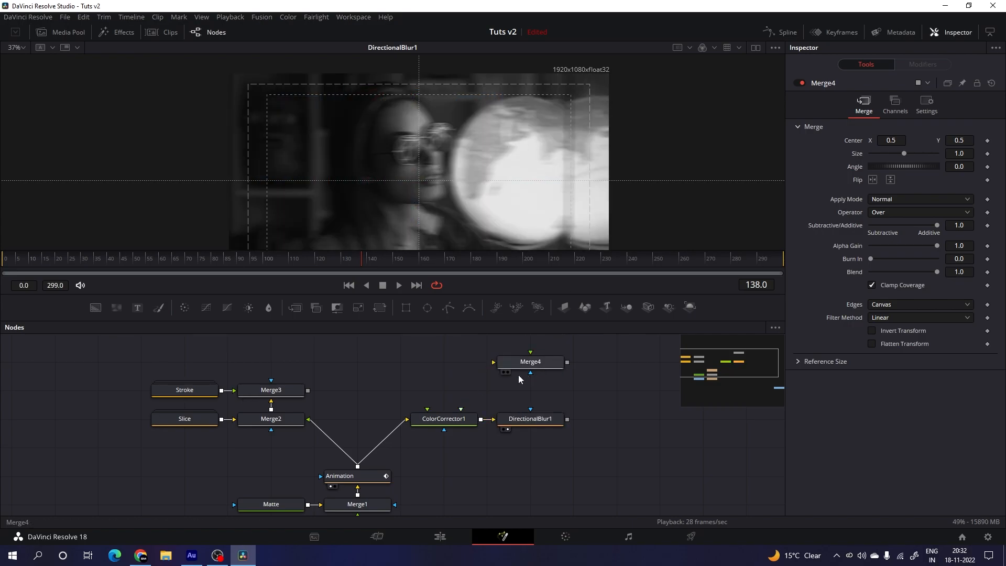
drag(494, 362, 533, 419)
drag(270, 389, 340, 225)
drag(494, 362, 308, 390)
drag(552, 366, 602, 226)
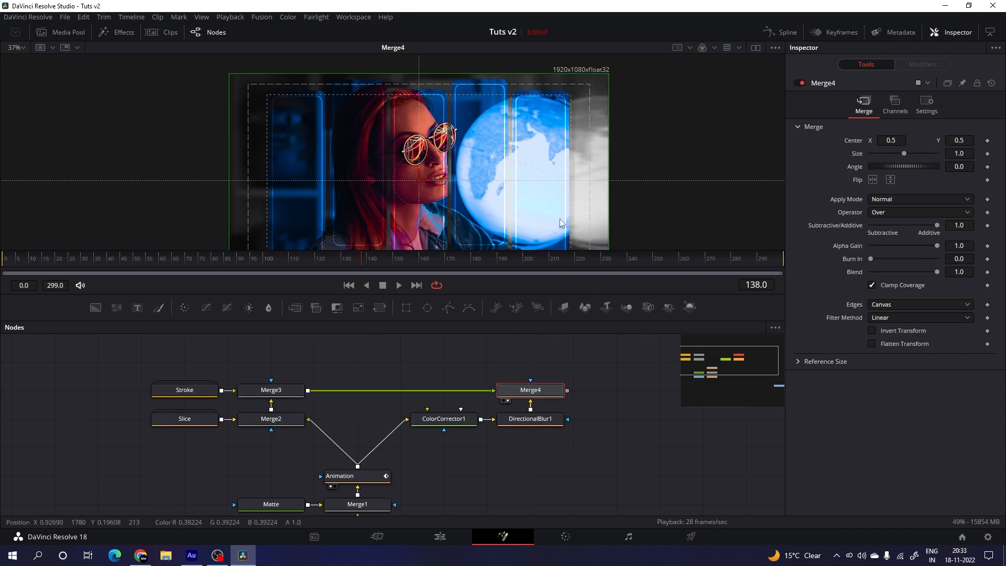
scroll(561, 219, down, 2)
scroll(553, 164, up, 1)
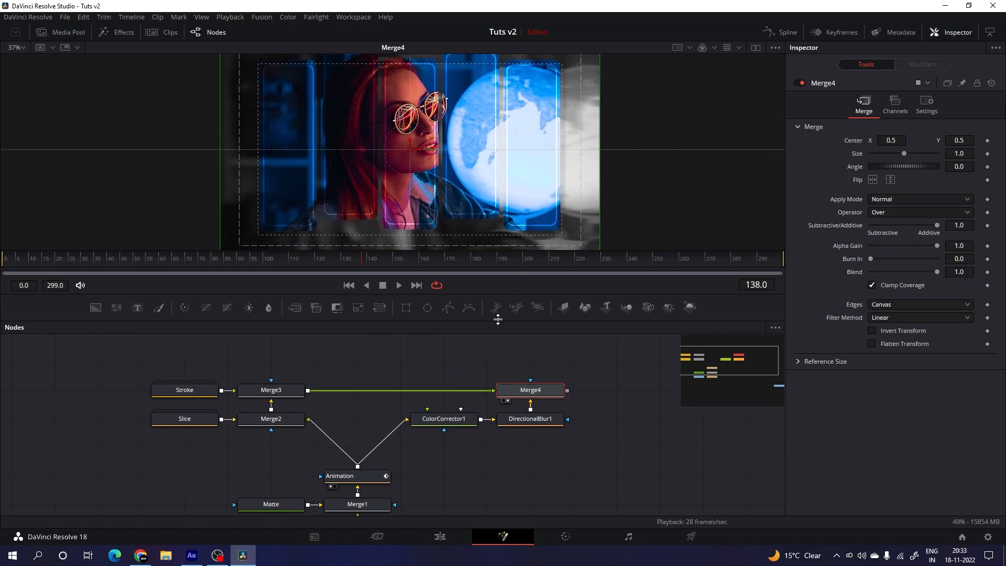
- Insert a Drop Shadow node between Merge3 and Merge4
click(291, 396)
key(shift+space)
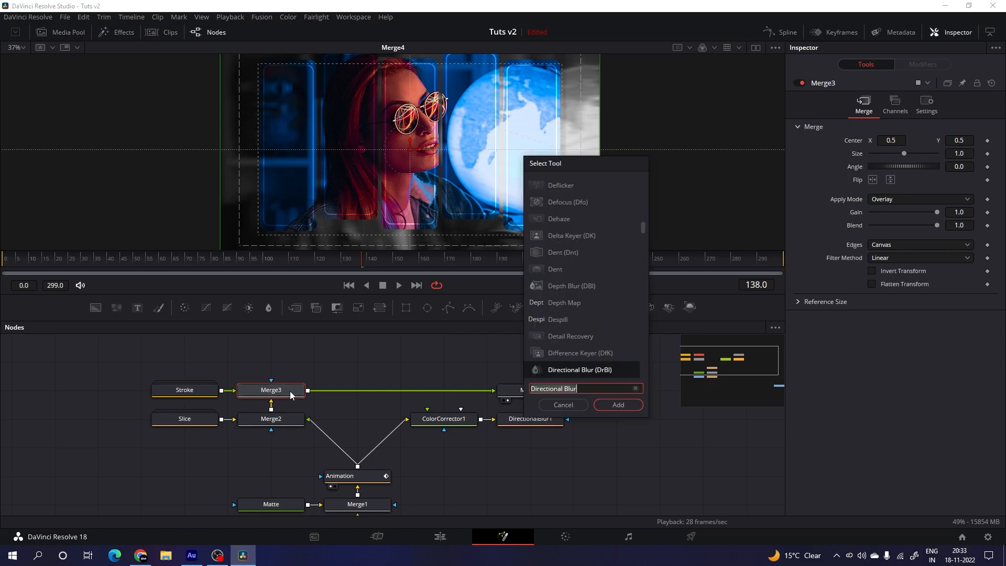
text(f)
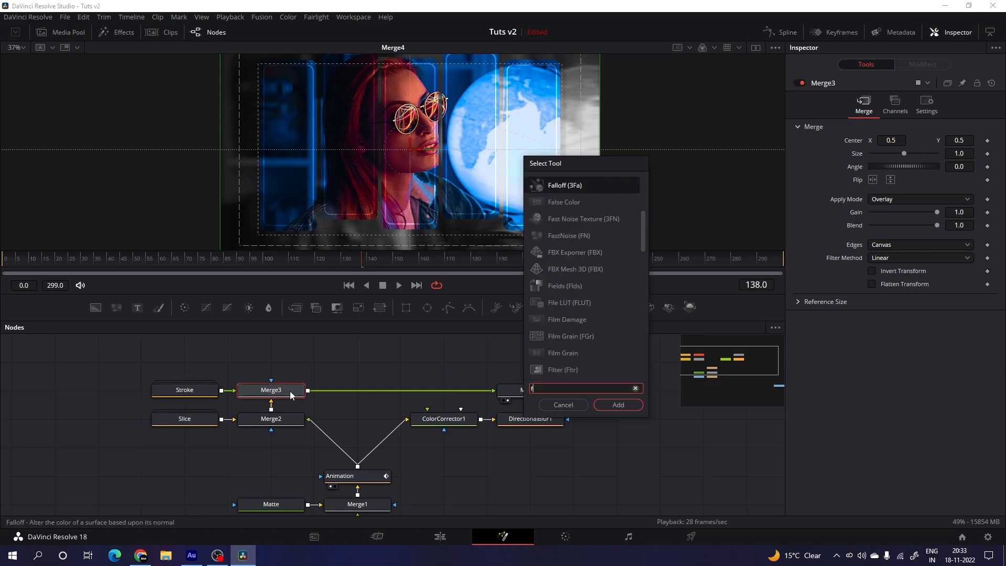
text(rop)
key(BackSpace)
key(BackSpace)
key(BackSpace)
key(BackSpace)
text(drop)
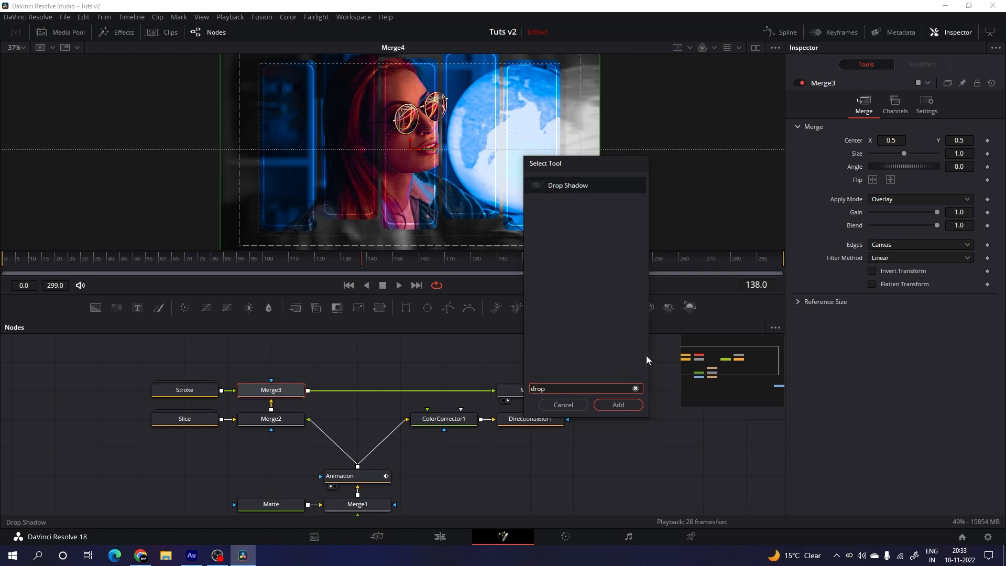
click(618, 404)
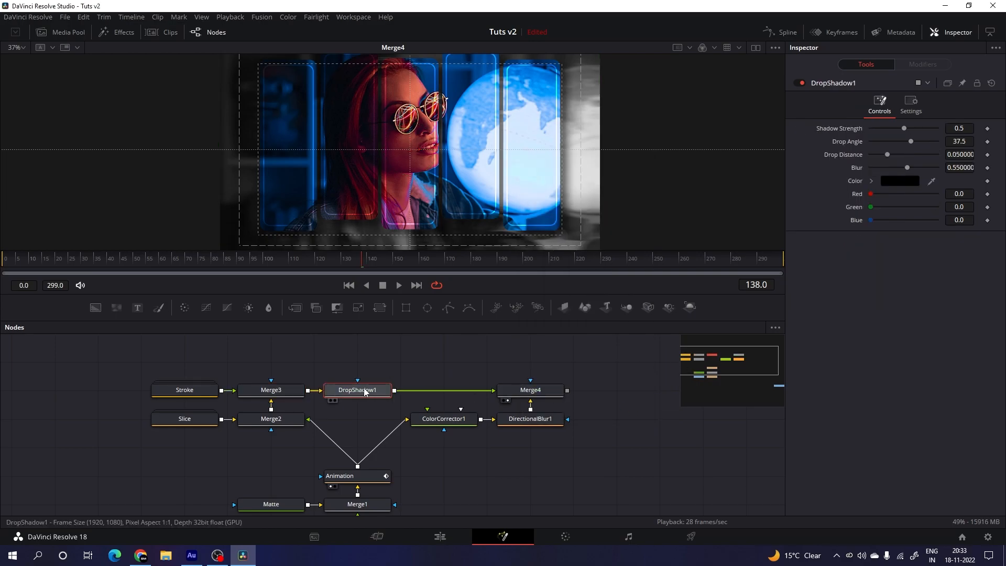
- Set the drop shadow's strength to 0.25
drag(904, 129, 891, 130)
double_click(974, 126)
text(0.25)
key(Return)
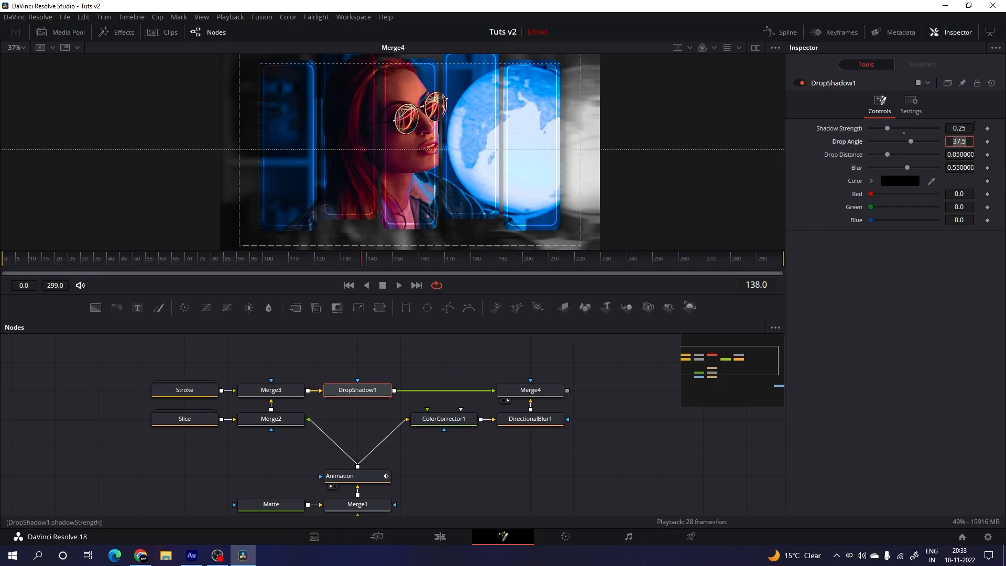
- Add a Text node above DropShadow1, merge it over Merge4, align the new merge above Merge4 and view it
click(485, 345)
scroll(464, 367, up, 2)
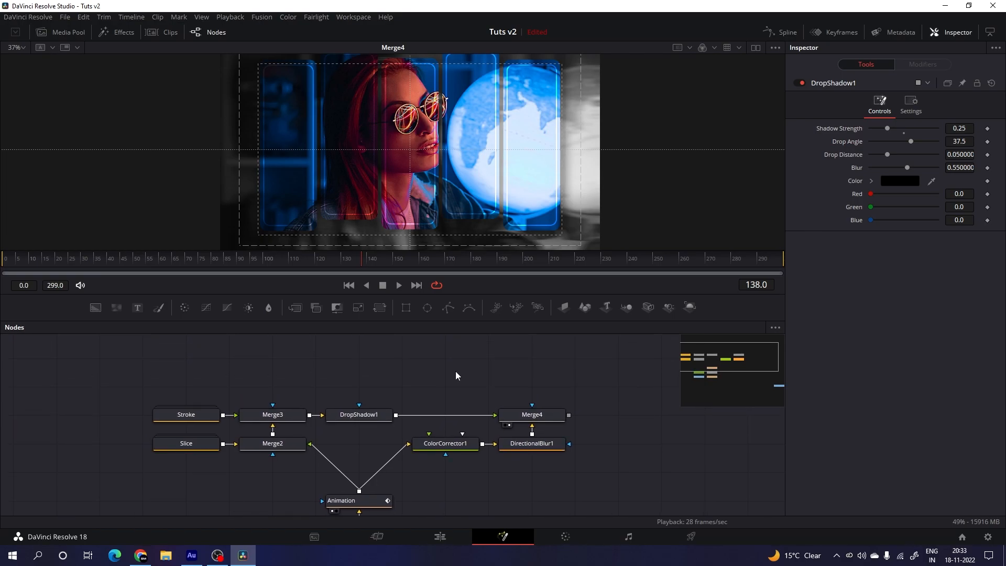
drag(137, 307, 363, 374)
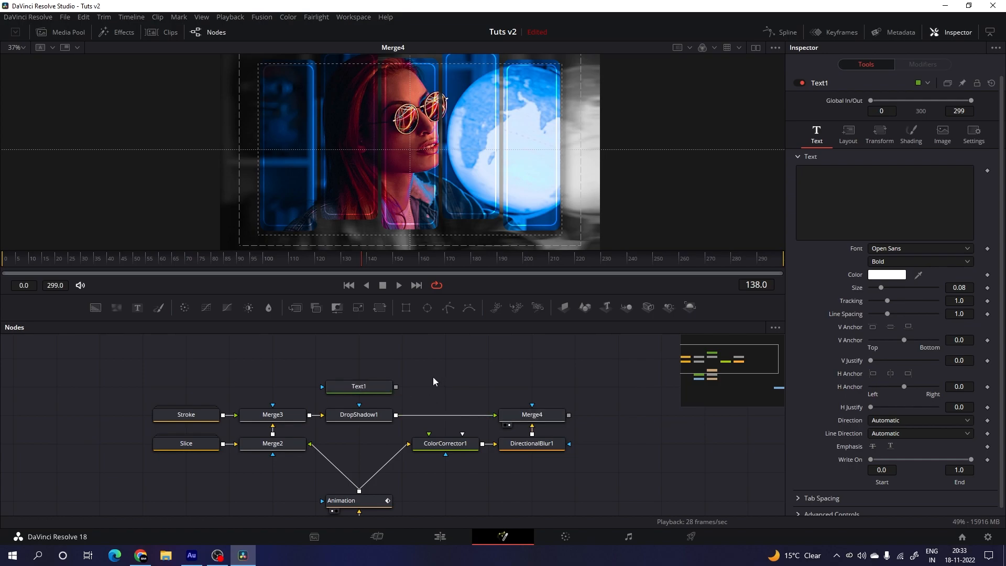
drag(397, 386, 570, 416)
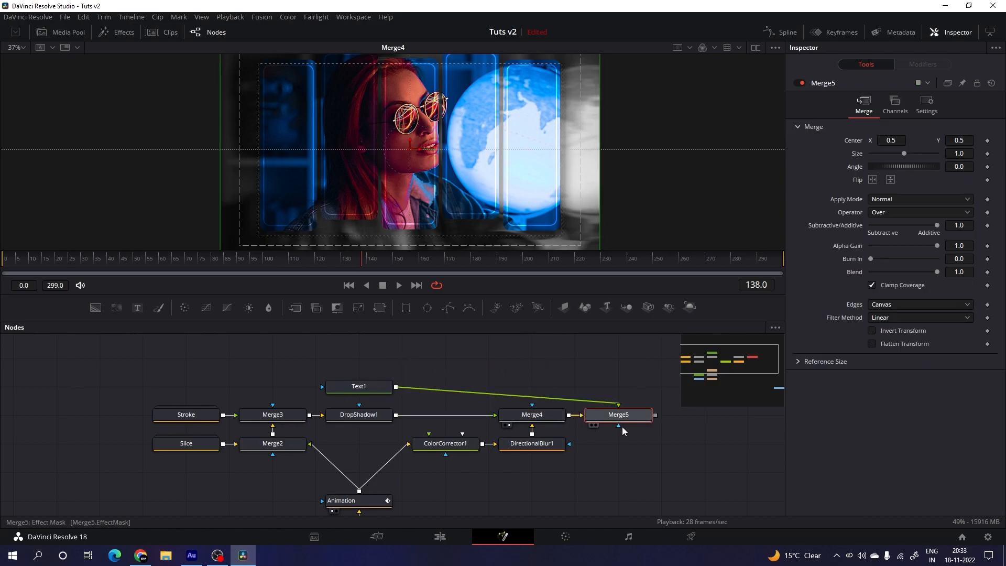
drag(631, 419, 546, 388)
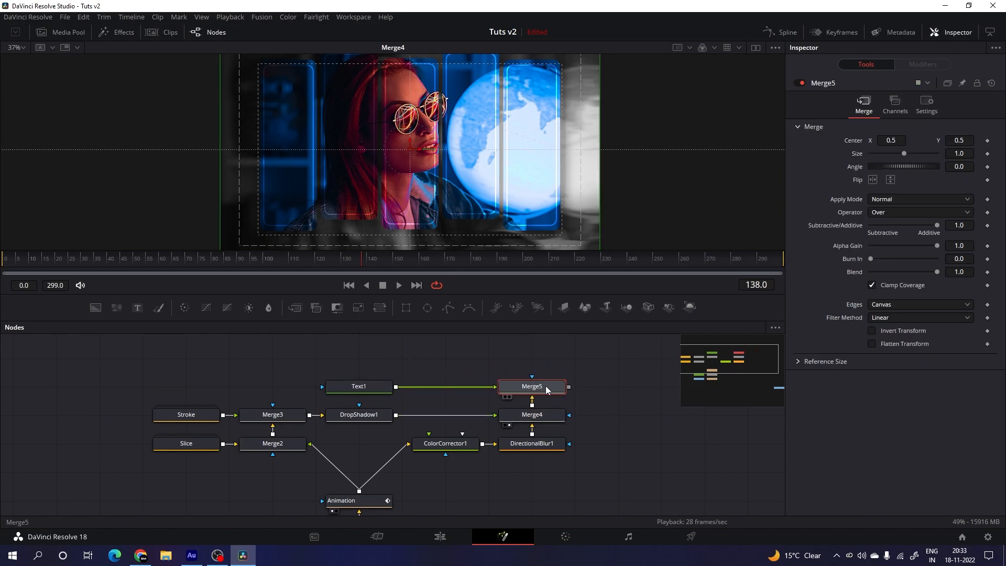
key(1)
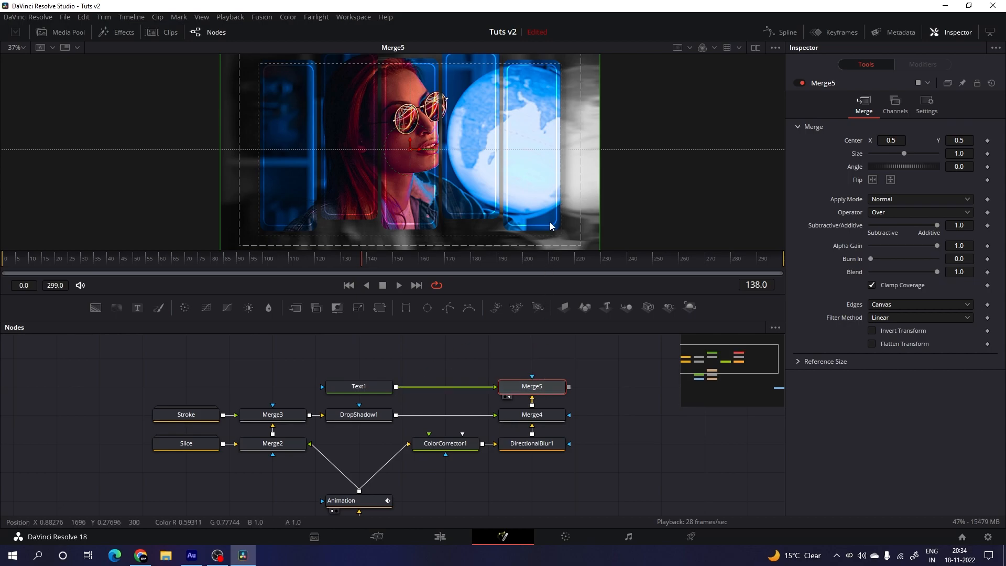
- Enter SLIDESHOW as the text of Text1 and widen its tracking to about 1.17
click(367, 389)
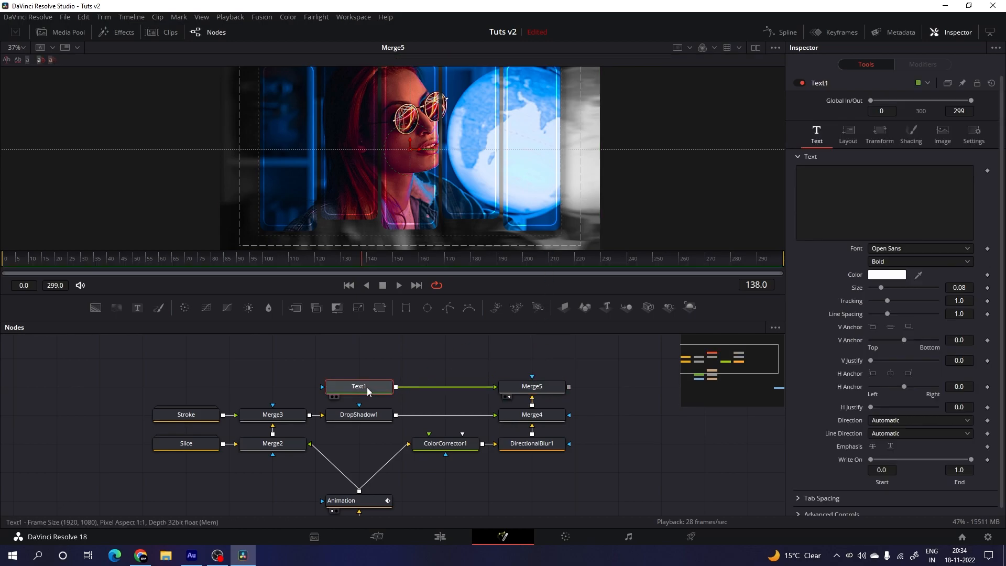
click(853, 196)
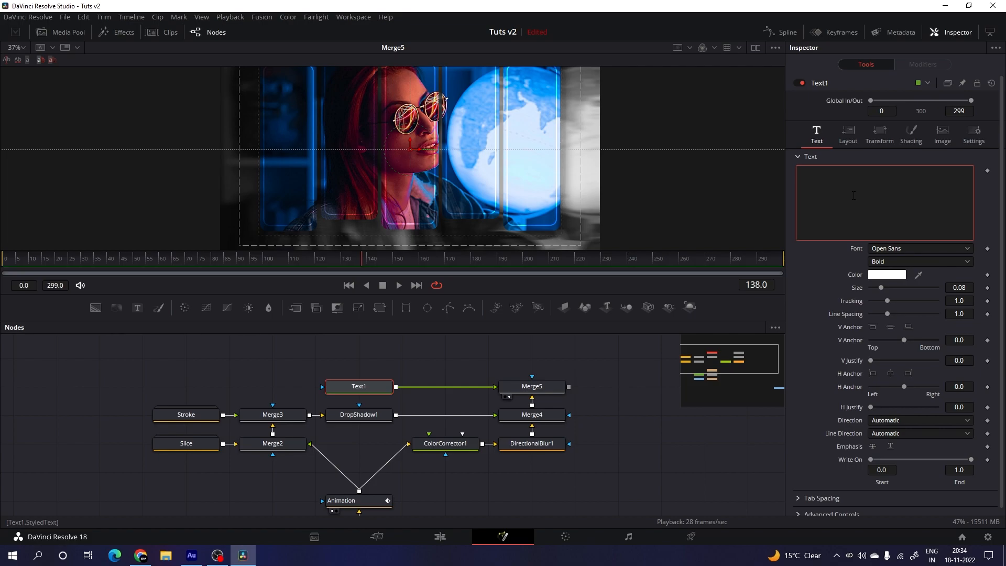
text(SLIDESHOW)
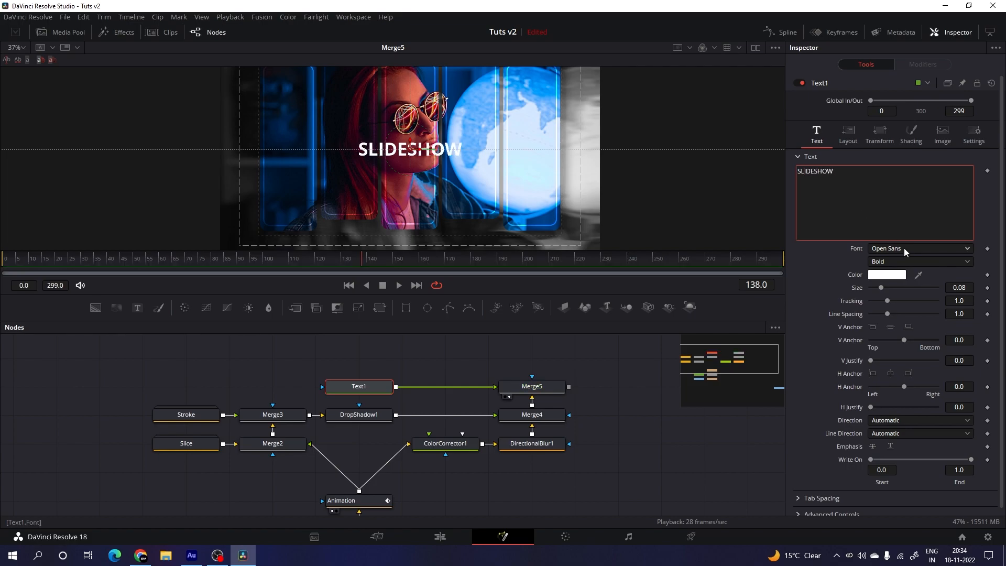
drag(887, 300, 890, 304)
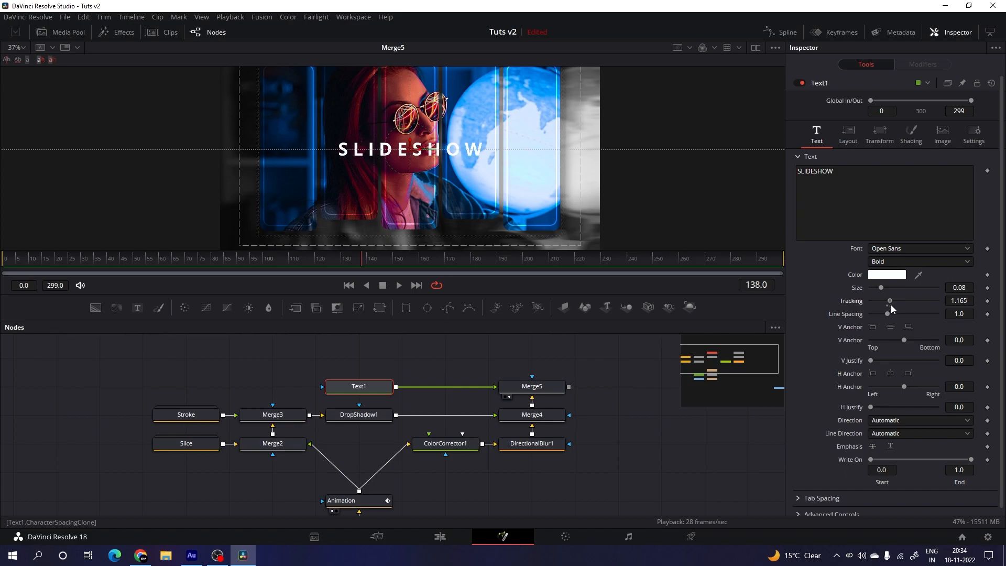
- Set Text1's font to LEMON MILK Bold at size 0.08 and change its shading appearance to an outline
click(900, 249)
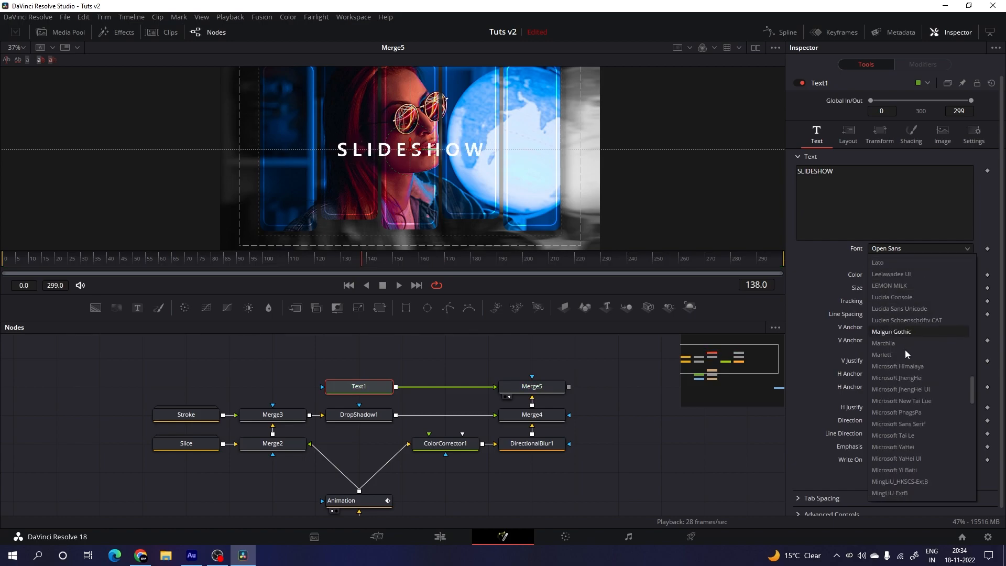
click(907, 286)
click(907, 288)
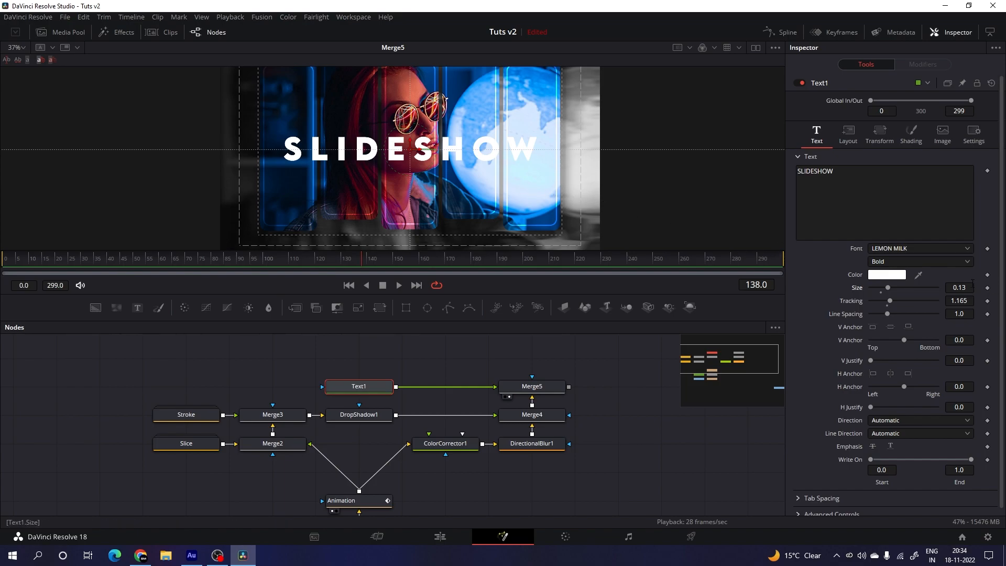
drag(889, 287, 885, 287)
right_click(885, 287)
click(882, 293)
click(881, 293)
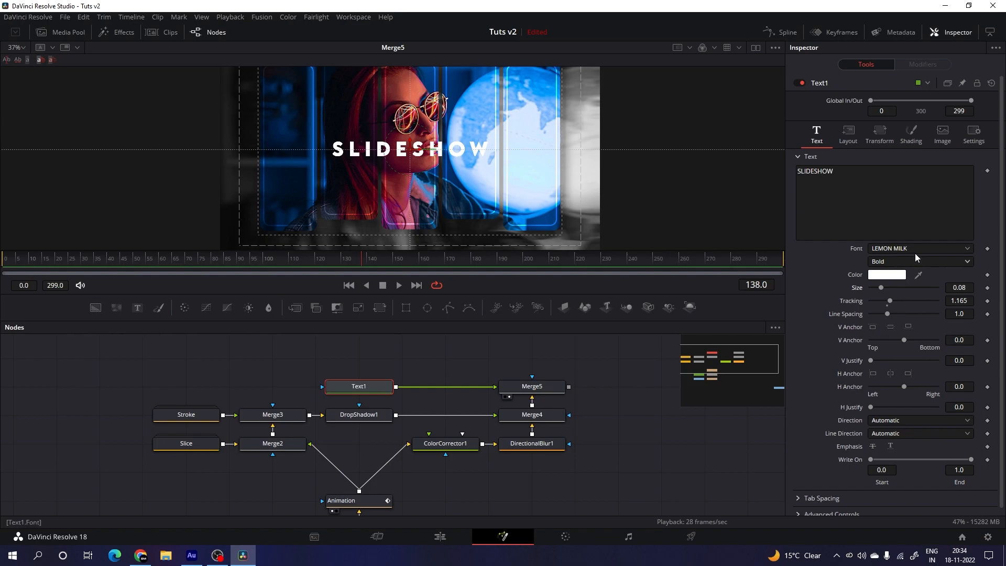
click(912, 139)
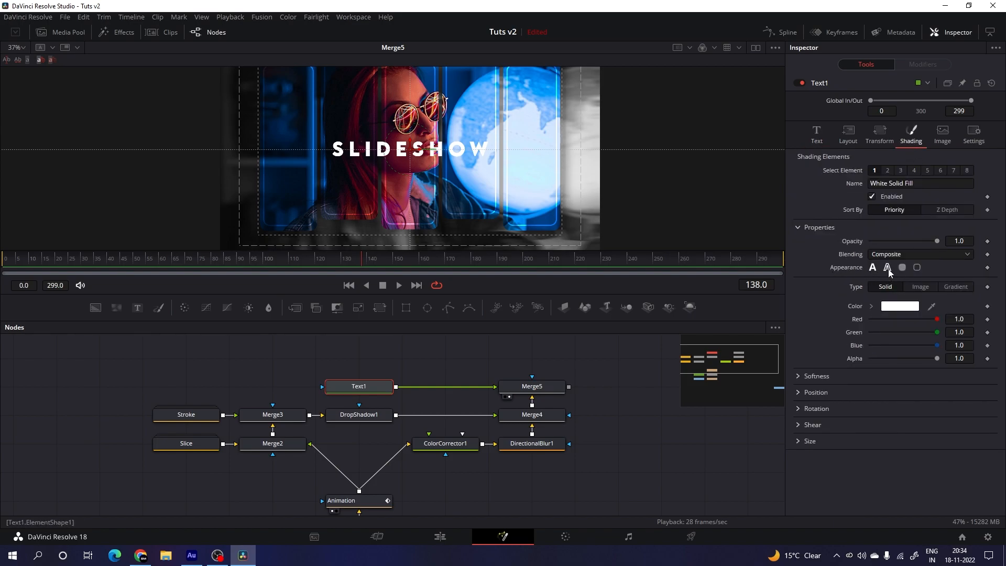
click(887, 268)
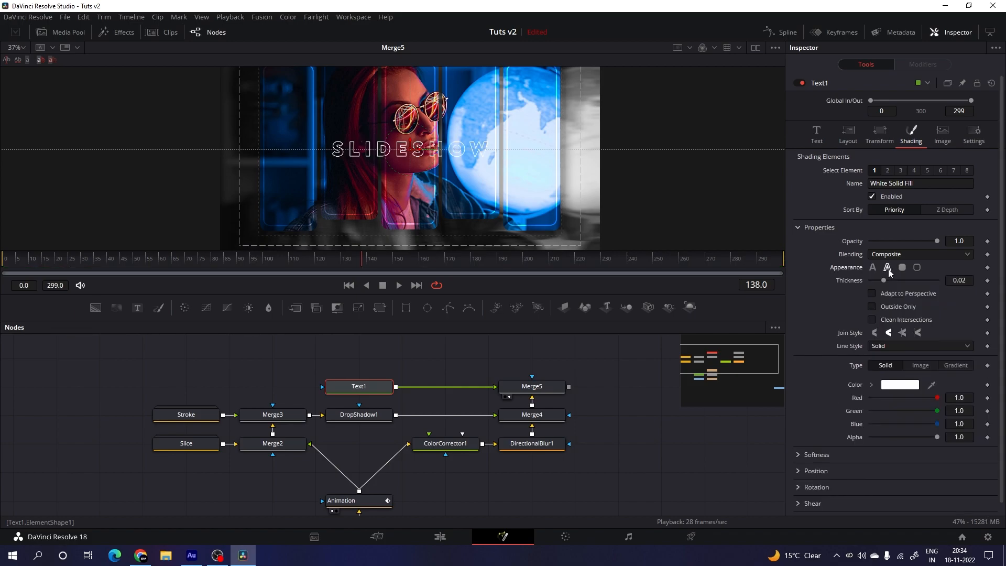
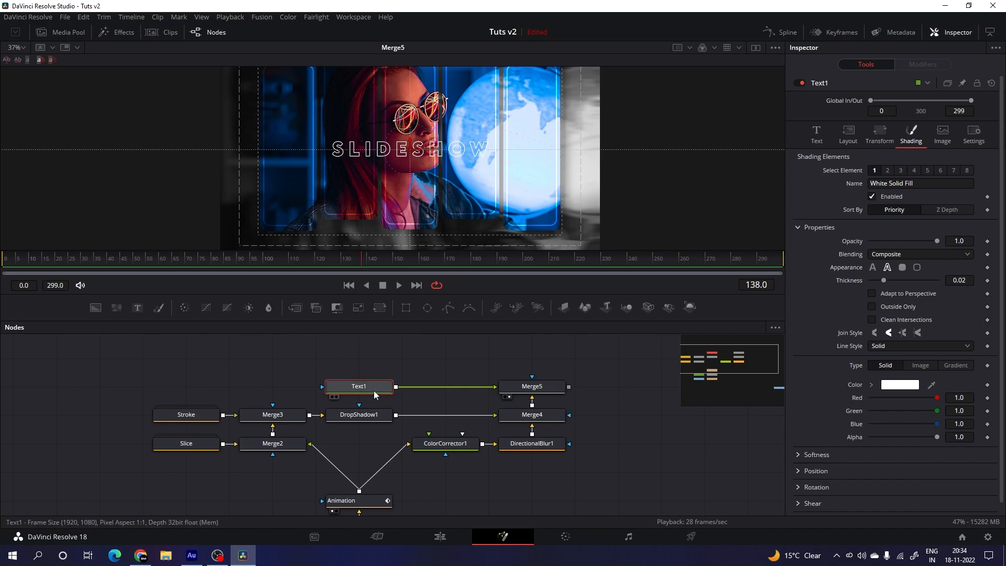
- Rotate Text1 90 degrees about Z and move it to the image's right edge, at about X 0.95
click(852, 142)
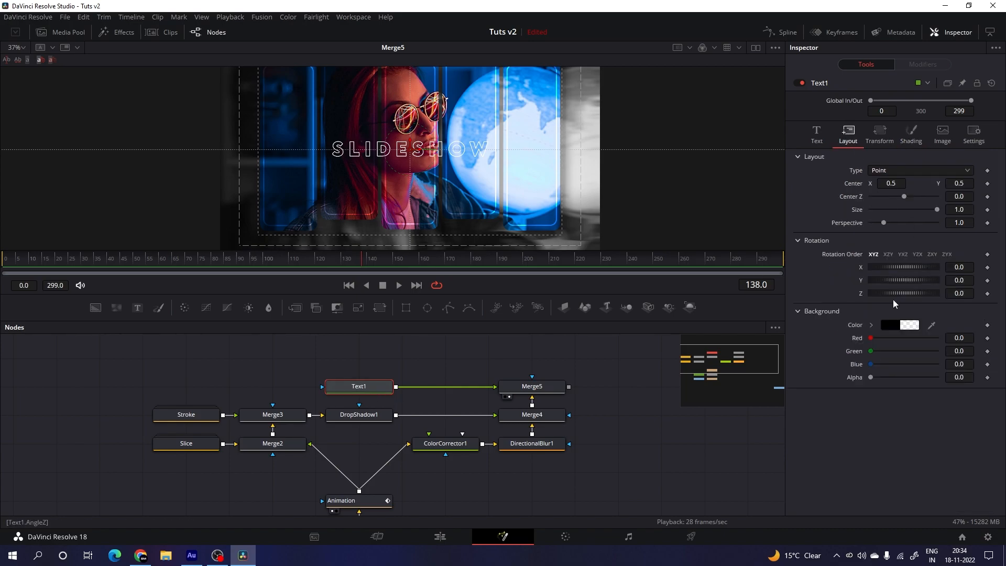
drag(892, 293, 910, 294)
click(959, 293)
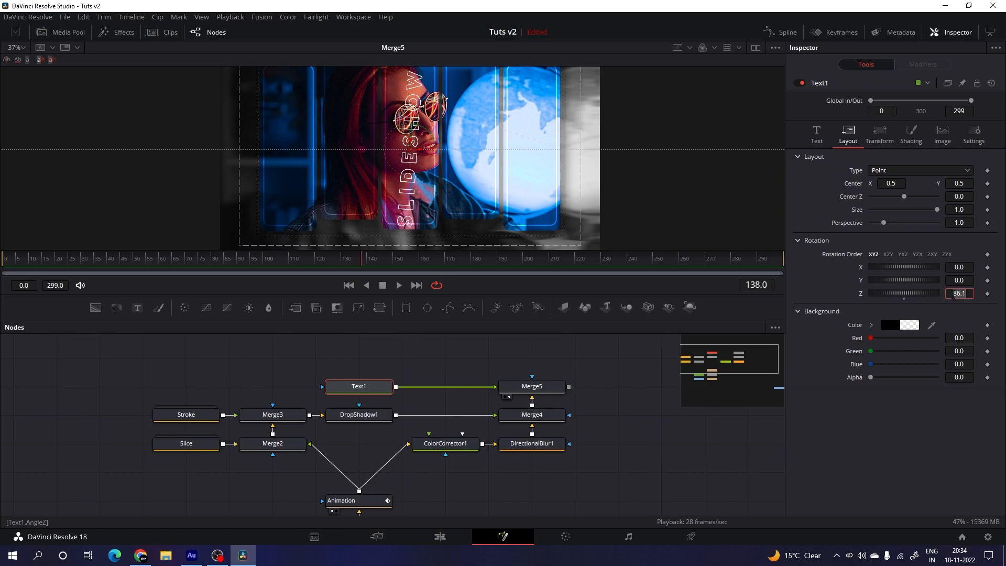
text(90)
key(Tab)
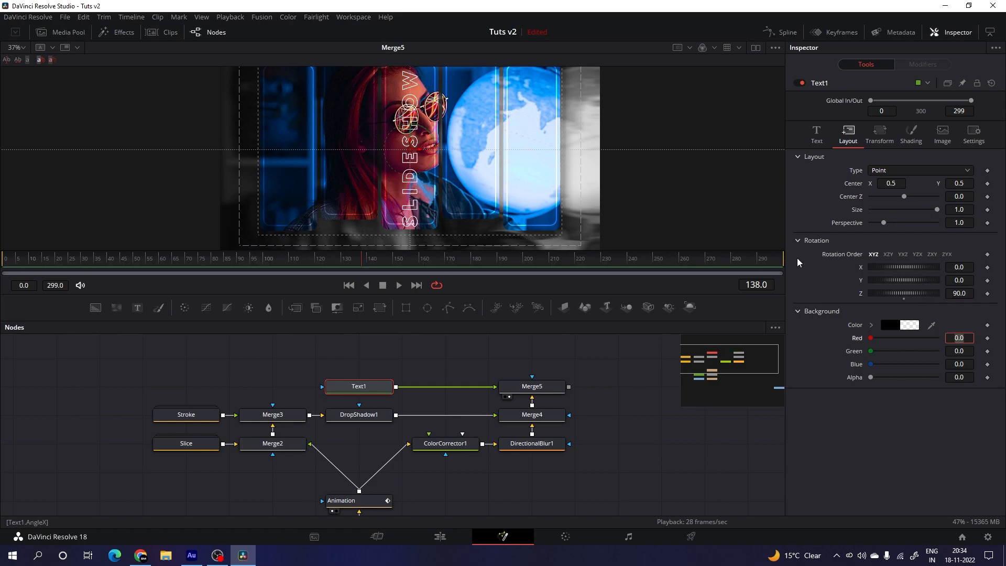
drag(423, 152, 593, 151)
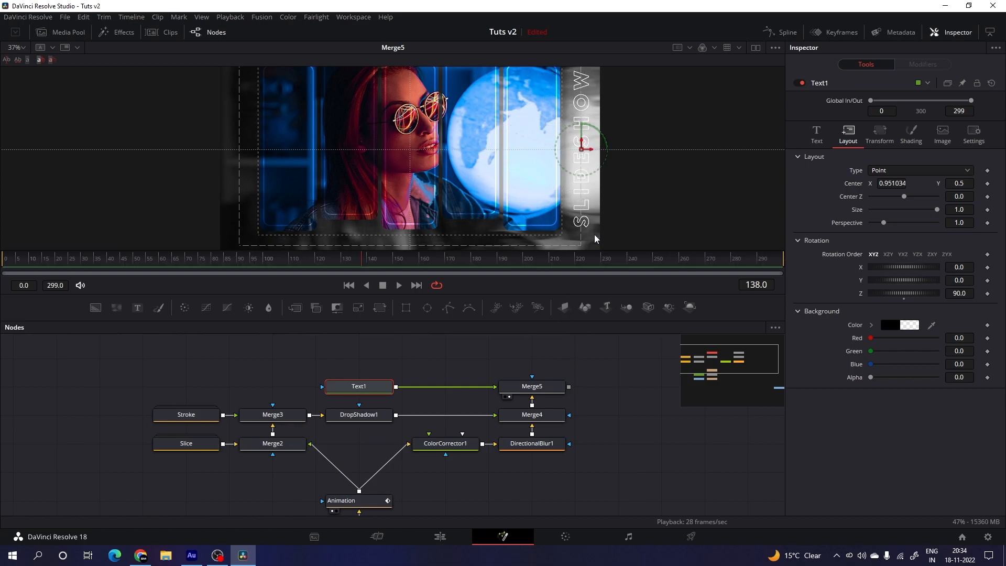
- Change the apply mode of Merge5 so the outlined title blends into the image
click(542, 387)
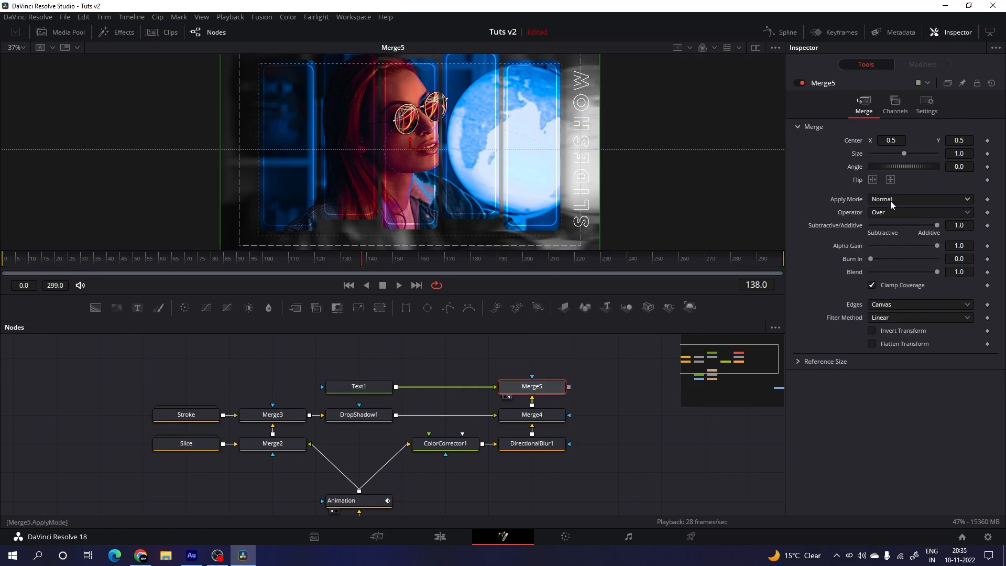
click(891, 200)
click(893, 328)
click(465, 362)
- Set the tracking of Text1 to 1.15
click(389, 388)
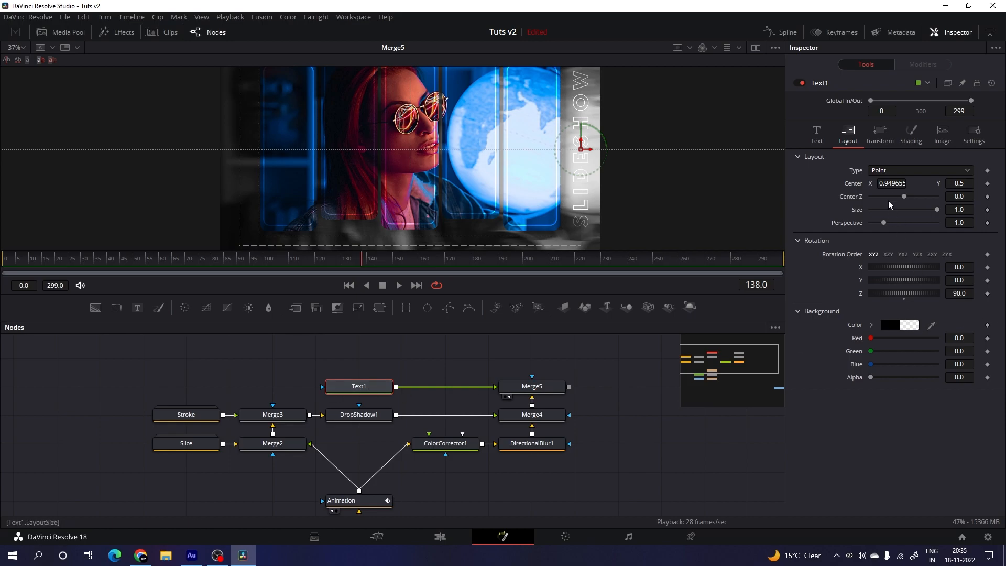
click(816, 137)
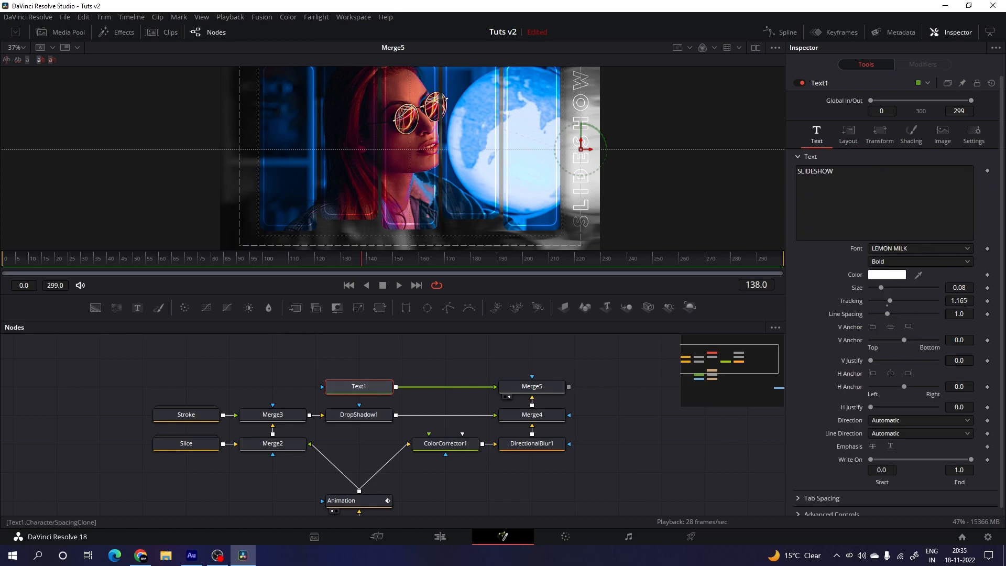
click(971, 301)
key(Tab)
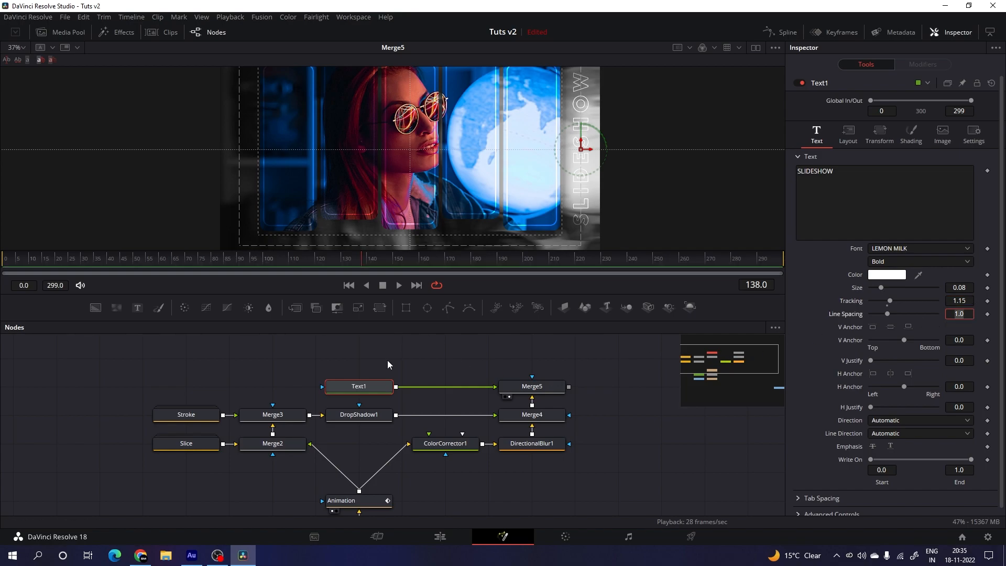
- Keyframe Text1's layout center at frame 90, and at frame 30 move the title past the image's right edge to about X 1.05
drag(189, 268, 239, 266)
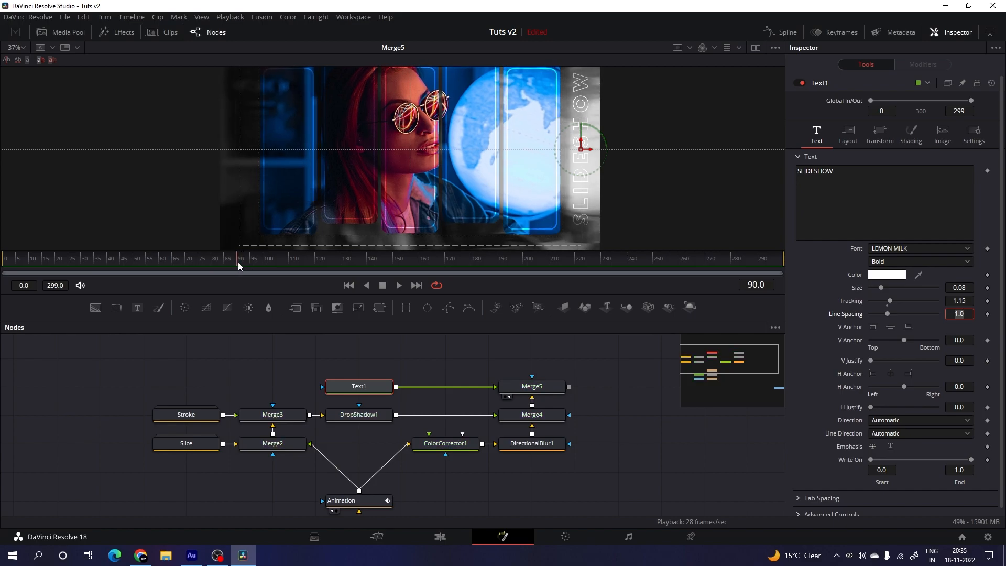
click(848, 134)
right_click(856, 187)
click(882, 196)
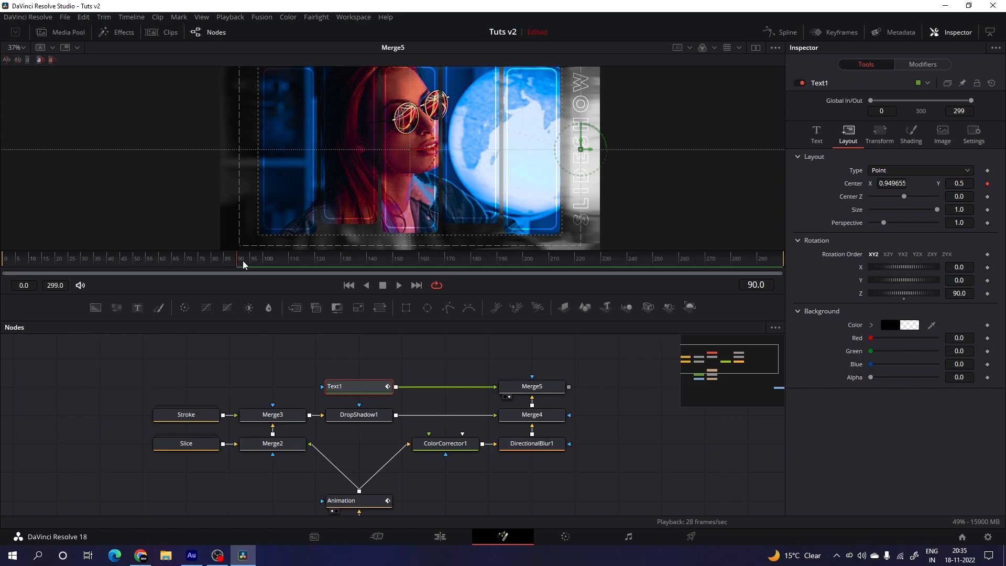
drag(235, 262, 82, 261)
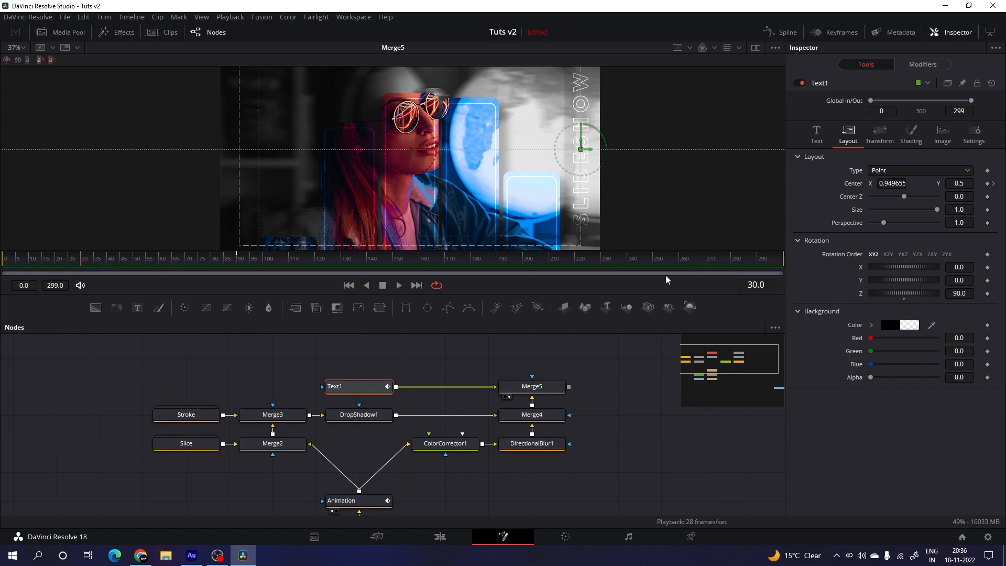
drag(591, 150, 631, 150)
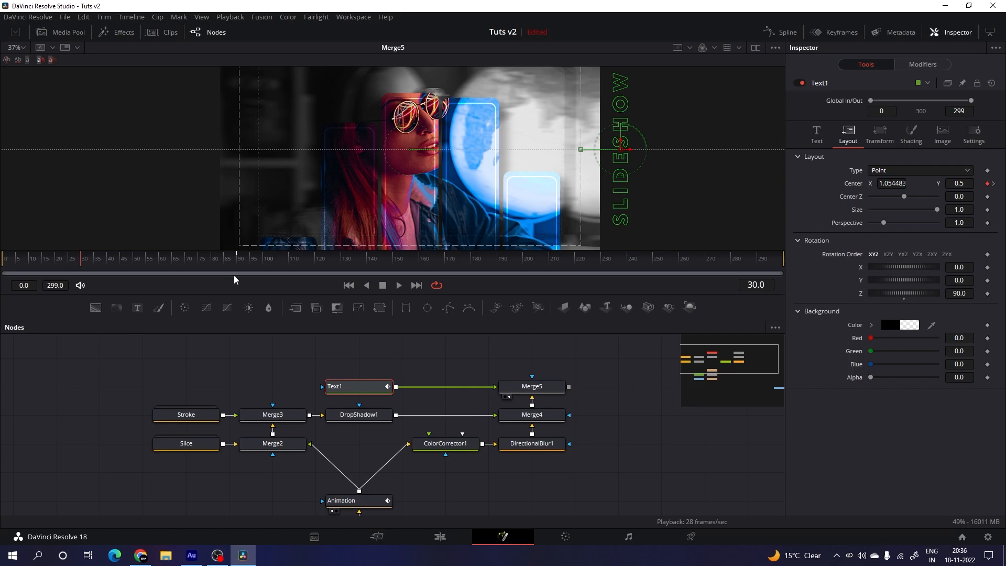
- Keyframe Text1's center at frame 210, and at frame 270 move the title back outside the image's right edge to about X 1.06
drag(236, 259, 551, 264)
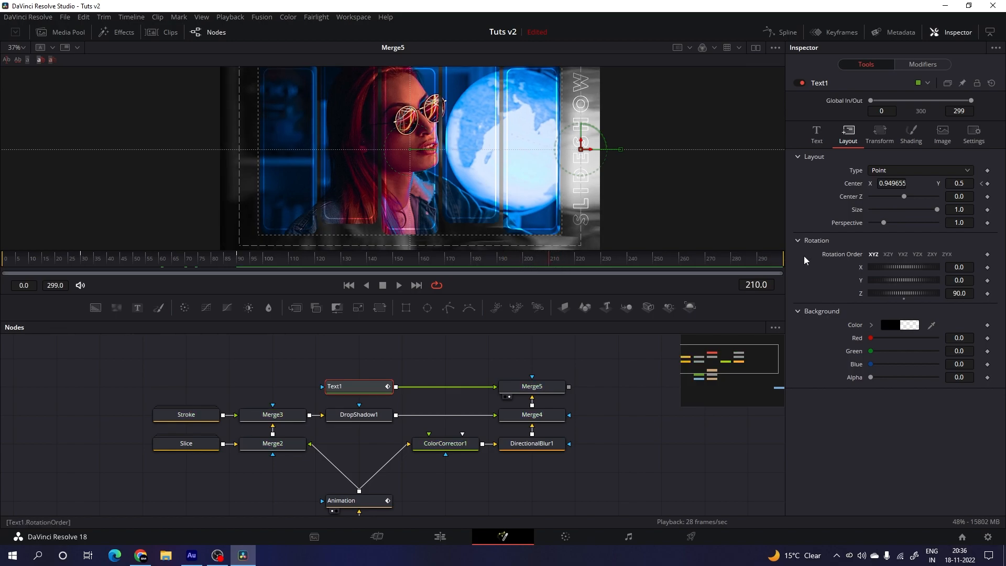
right_click(851, 188)
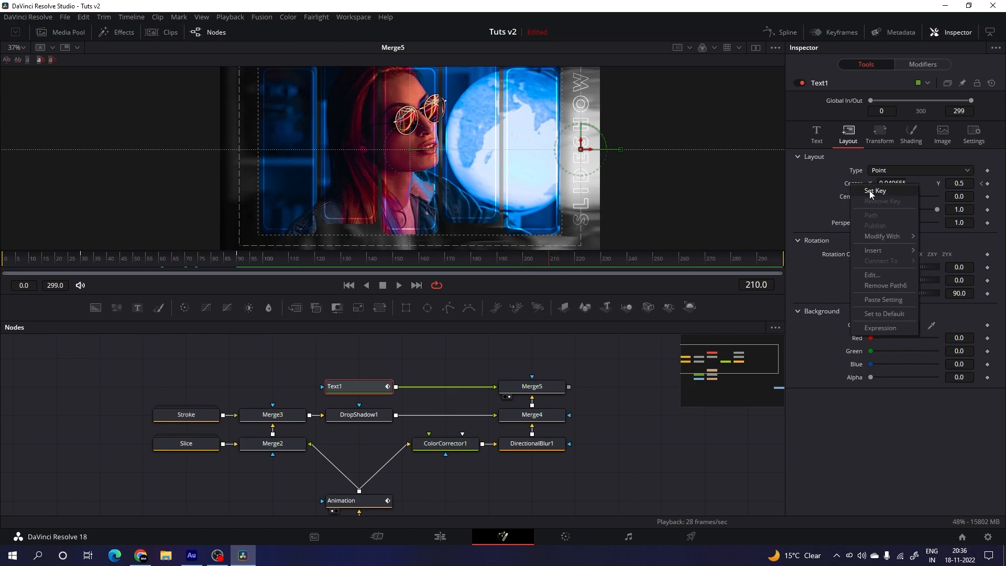
click(873, 191)
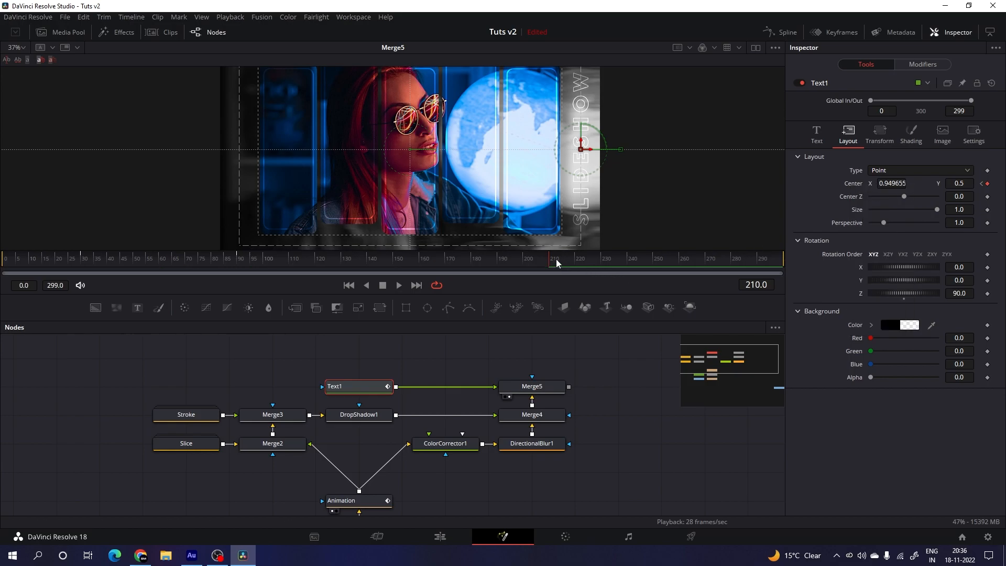
drag(651, 262, 706, 266)
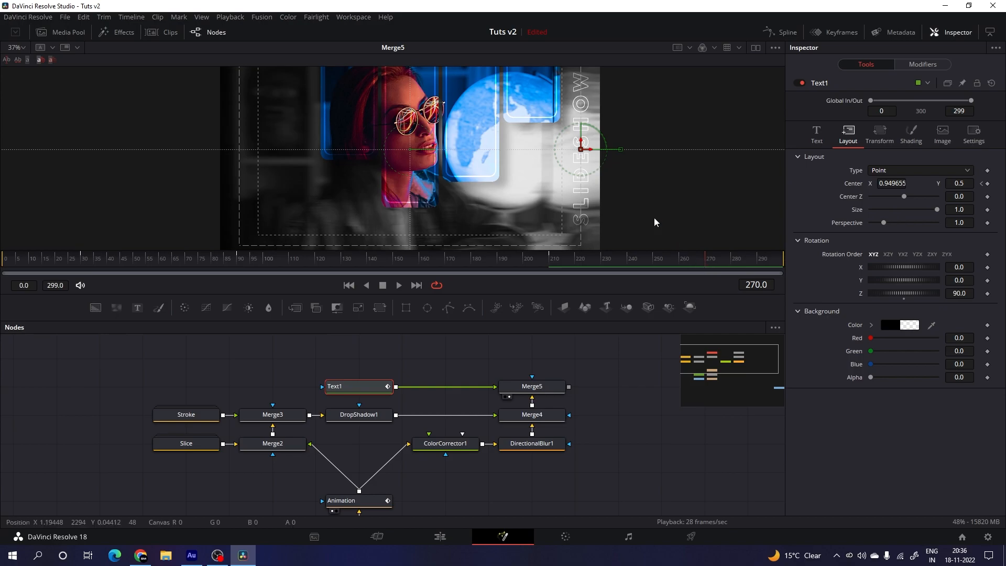
drag(594, 150, 635, 156)
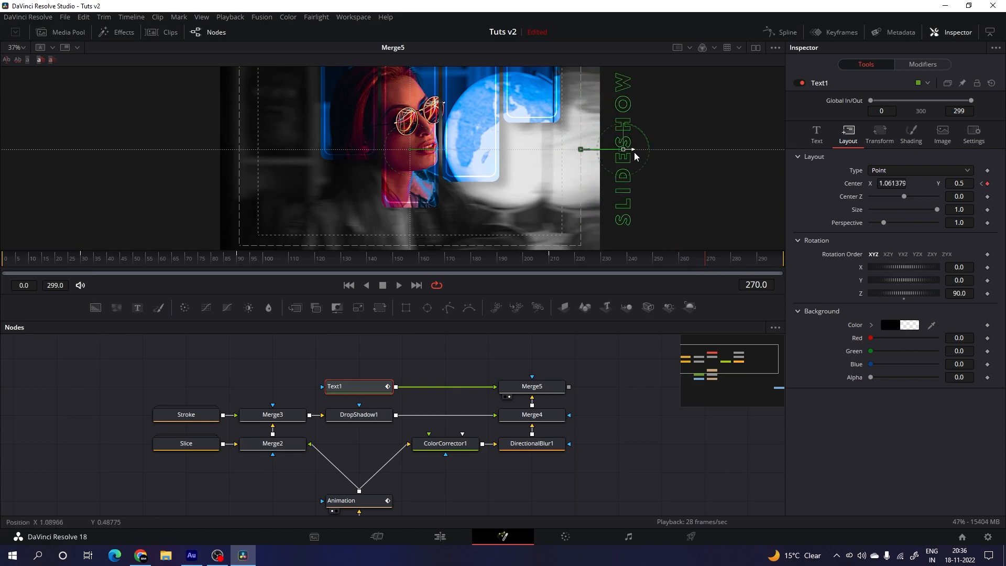
mouse_move(608, 262)
mouse_down()
mouse_move(605, 277)
mouse_move(542, 265)
mouse_move(611, 255)
mouse_up()
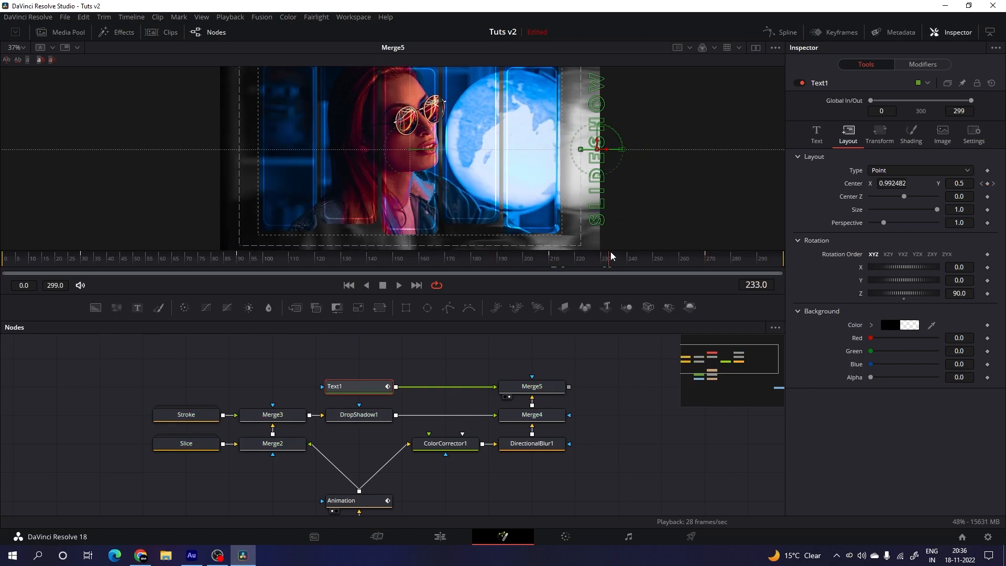
- Open the spline editor, collapse the node entries and show only the Text1 curve
click(786, 31)
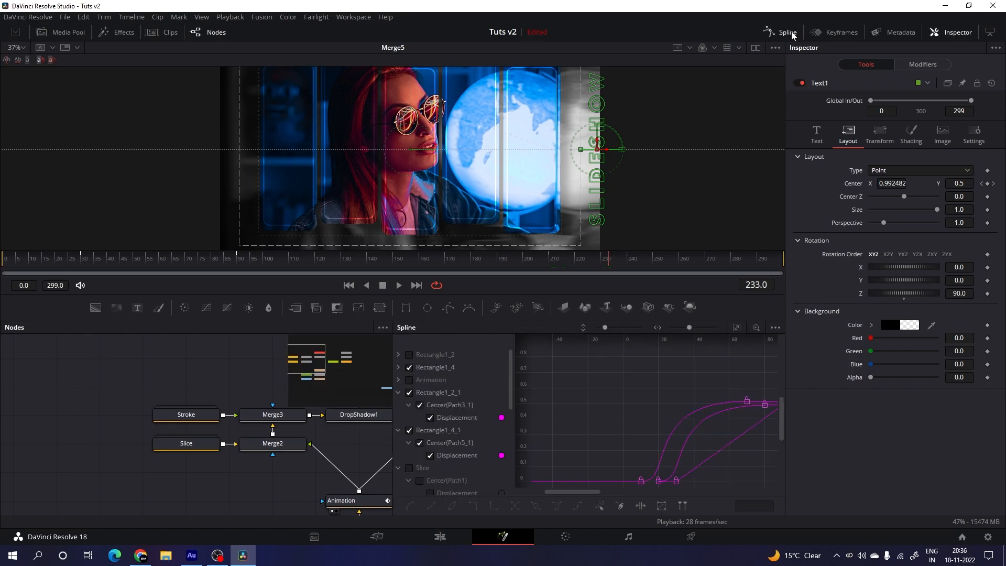
click(646, 406)
click(11, 393)
click(13, 406)
click(13, 418)
click(13, 431)
click(12, 443)
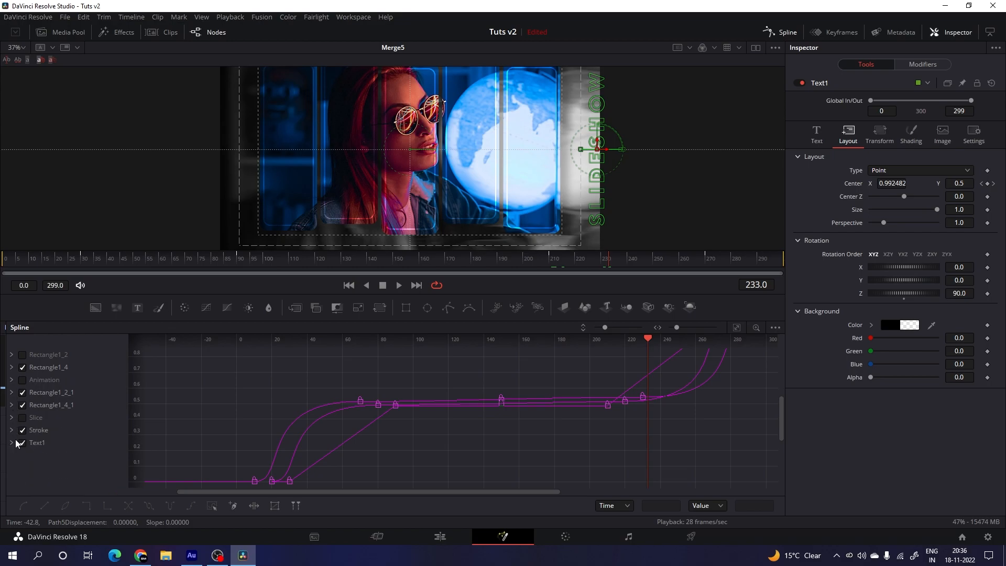
click(22, 368)
click(23, 392)
click(23, 405)
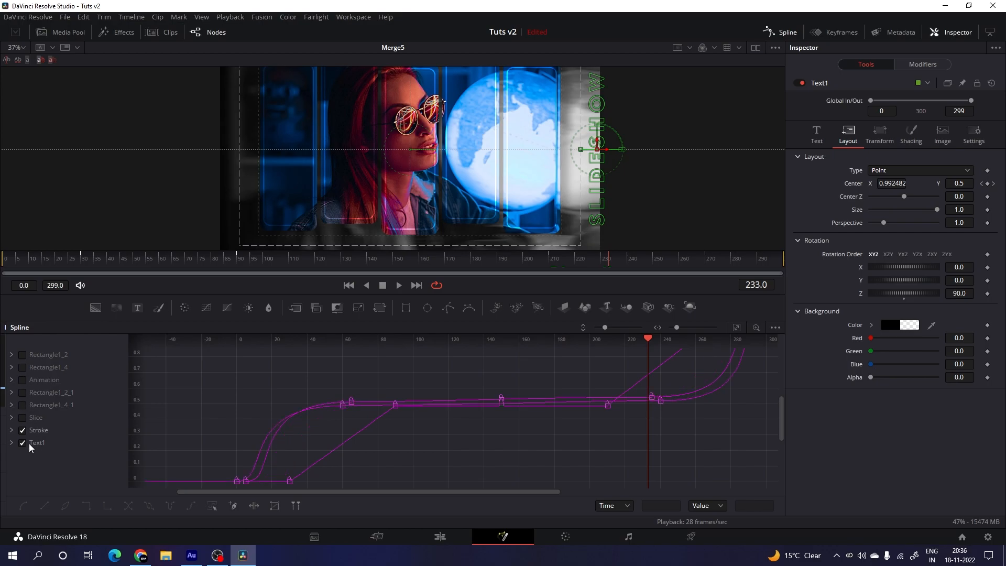
click(23, 430)
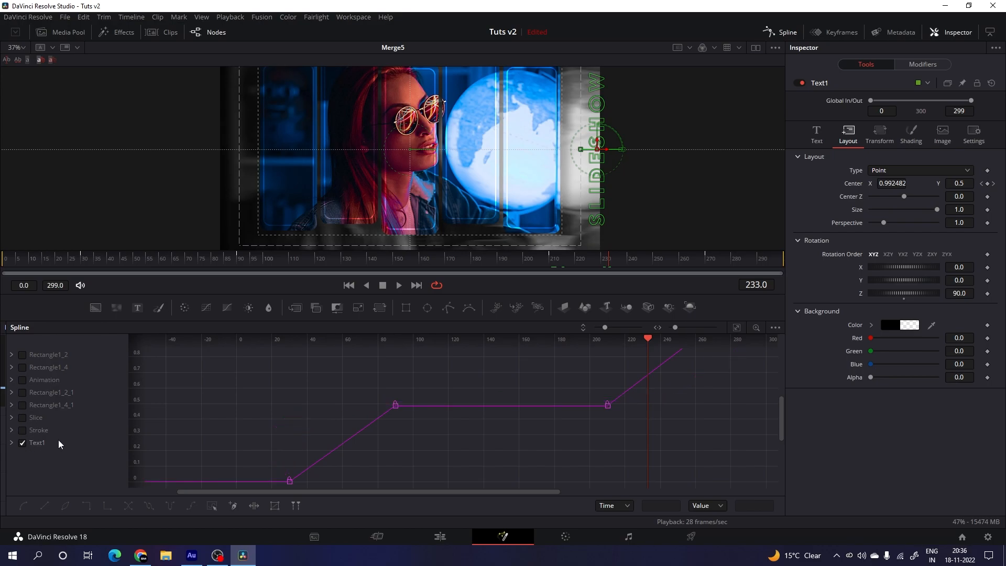
- Smooth all Text1 keyframes and stretch the handles of frames 90 and 210 horizontally toward frames 30 and 270 for stronger easing
click(736, 328)
drag(738, 354, 173, 467)
click(23, 505)
drag(285, 429, 199, 426)
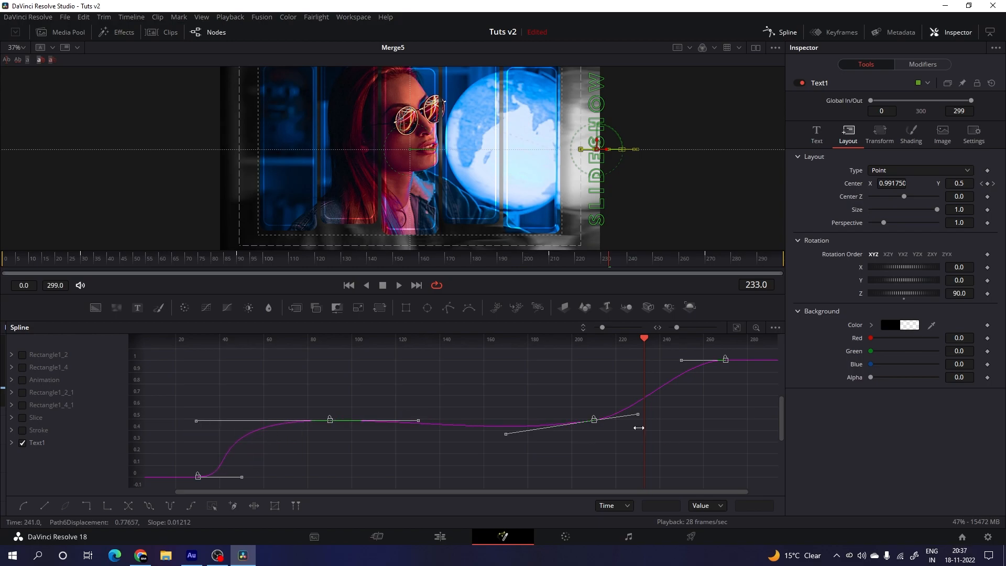
drag(637, 417, 724, 424)
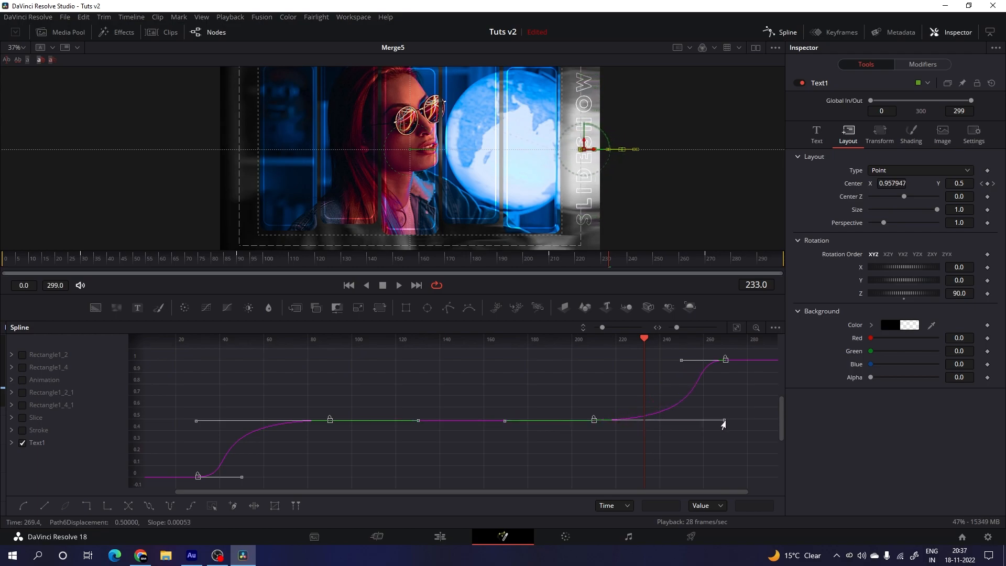
- Play back the title's exit animation from around frame 210 and close the spline editor
drag(643, 338, 583, 336)
key(space)
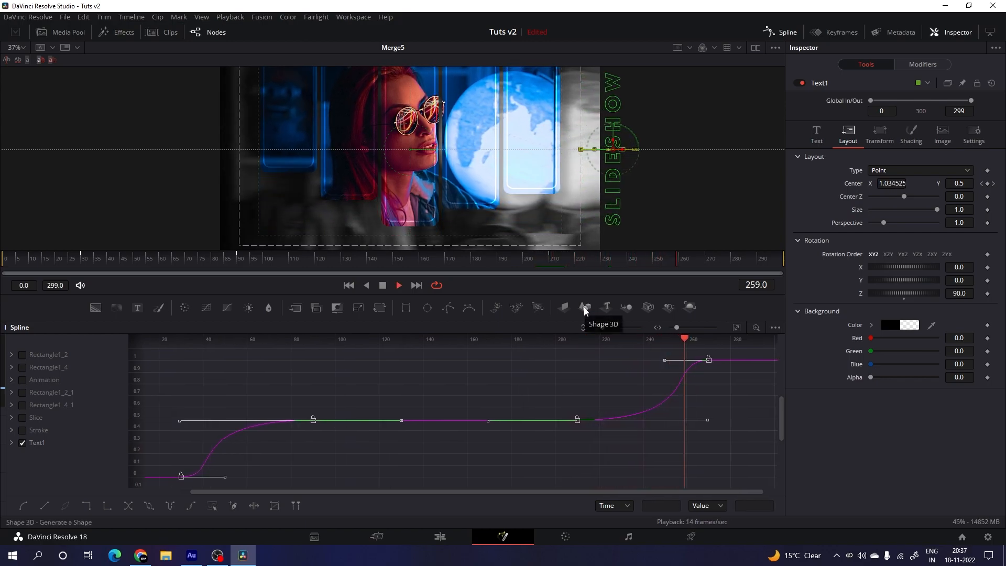
key(space)
click(784, 36)
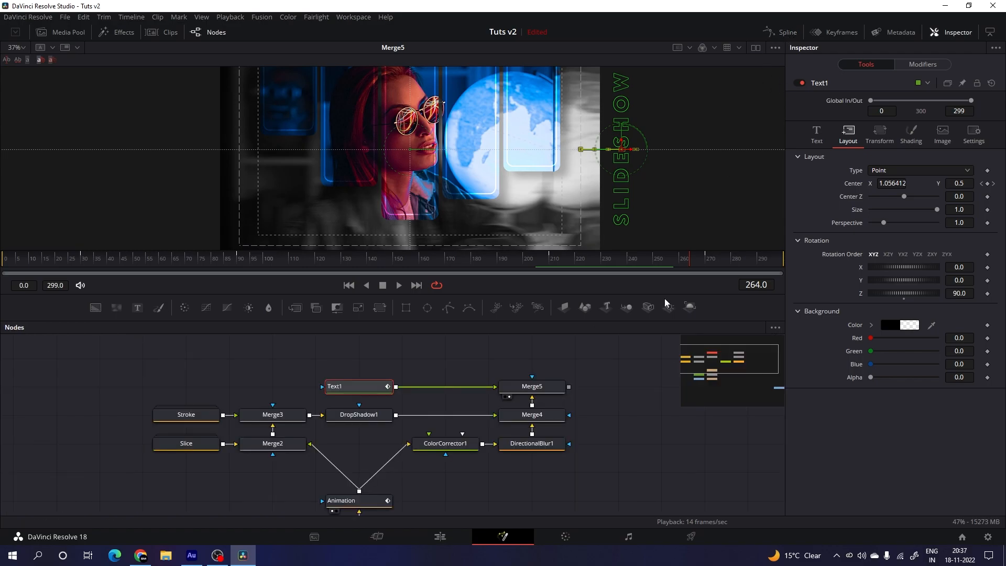
- Go to frame 92, add a second Text node above Text1, merge it over Merge5 and view the new merge
click(625, 397)
drag(136, 260, 240, 263)
drag(461, 354, 434, 379)
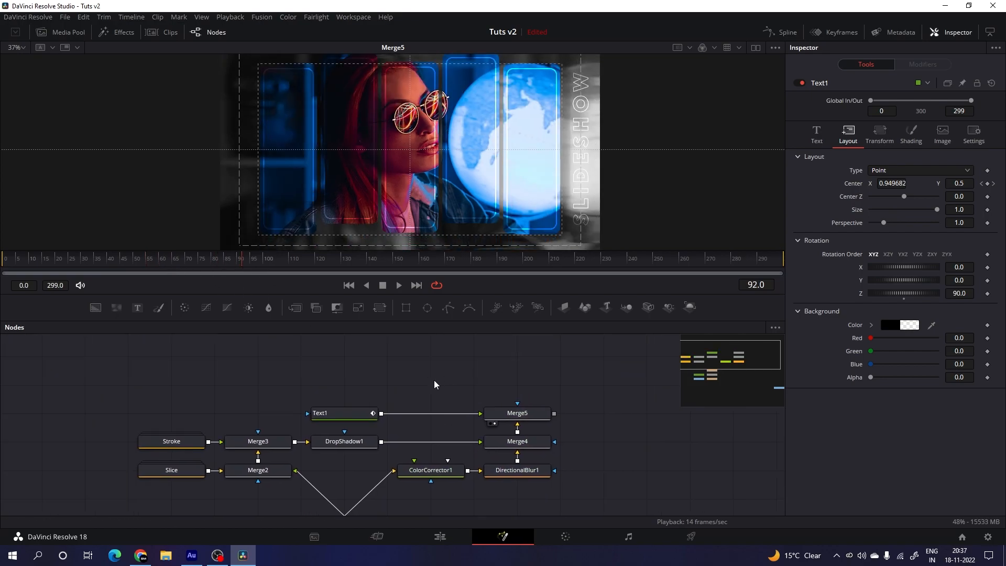
drag(139, 312, 523, 390)
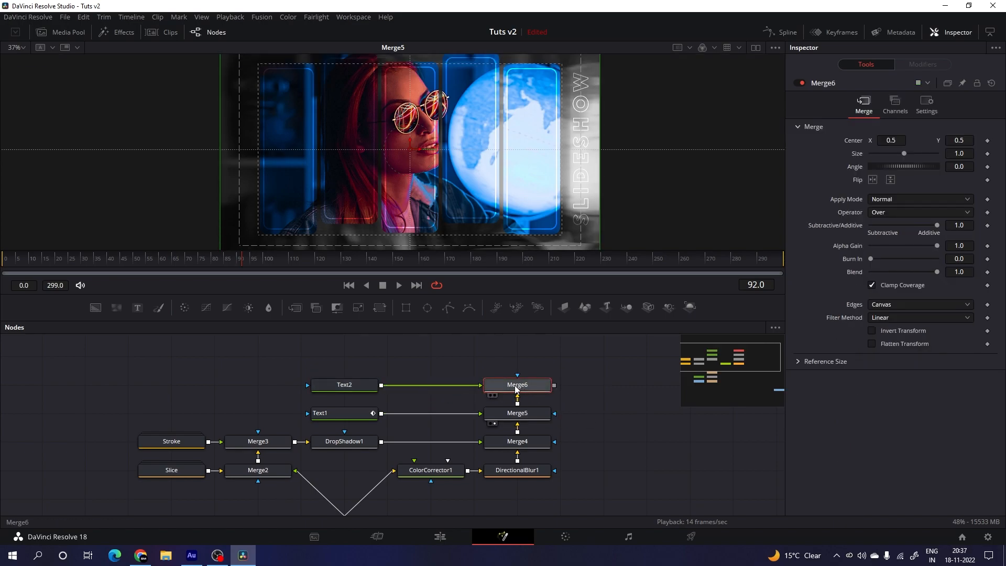
drag(531, 385, 546, 154)
click(354, 391)
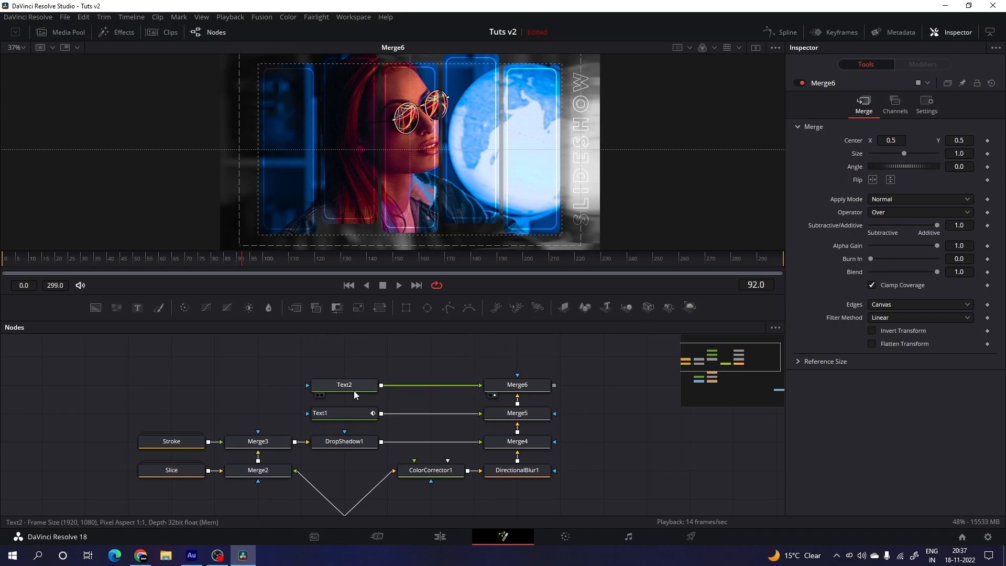
- Enter "Trendy" as the Text2 content, set its font to Broetown Signature and enlarge its size to about 0.28
click(354, 391)
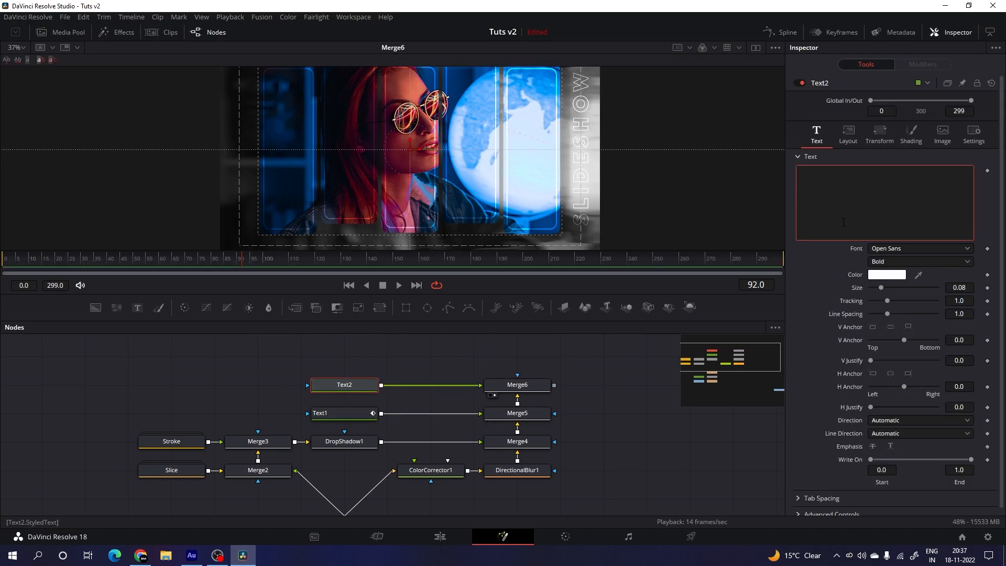
text(Trendy)
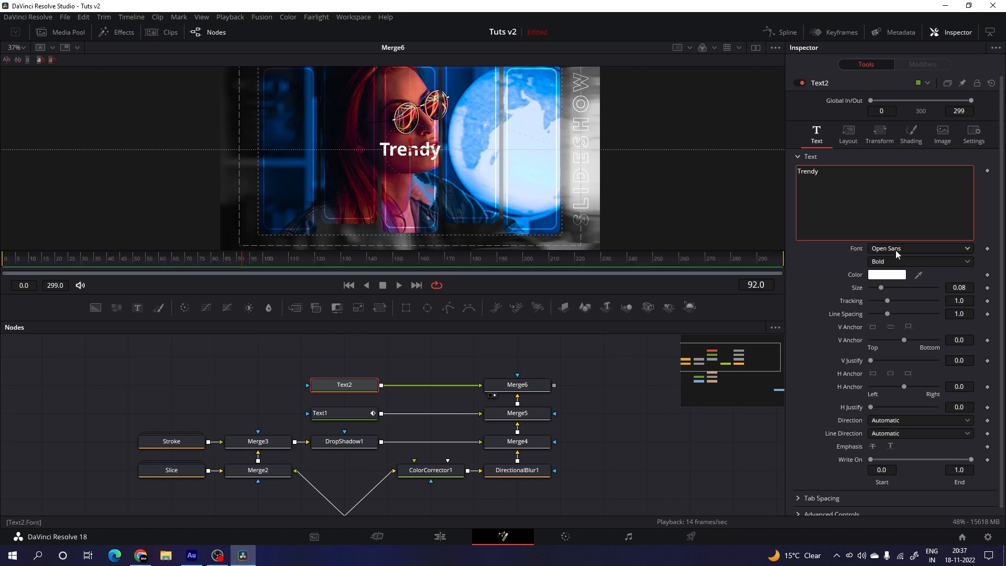
click(897, 249)
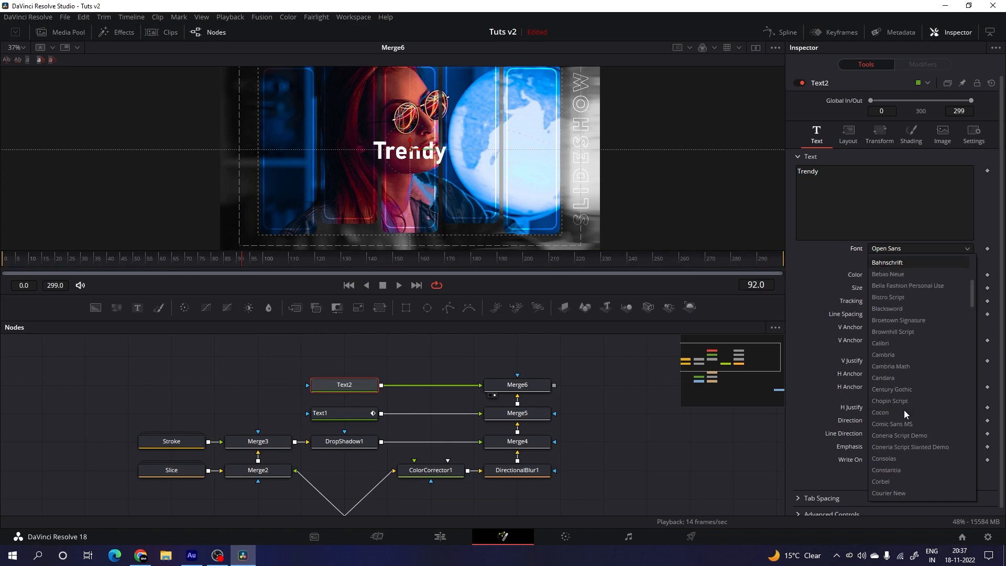
click(923, 320)
drag(882, 285, 909, 290)
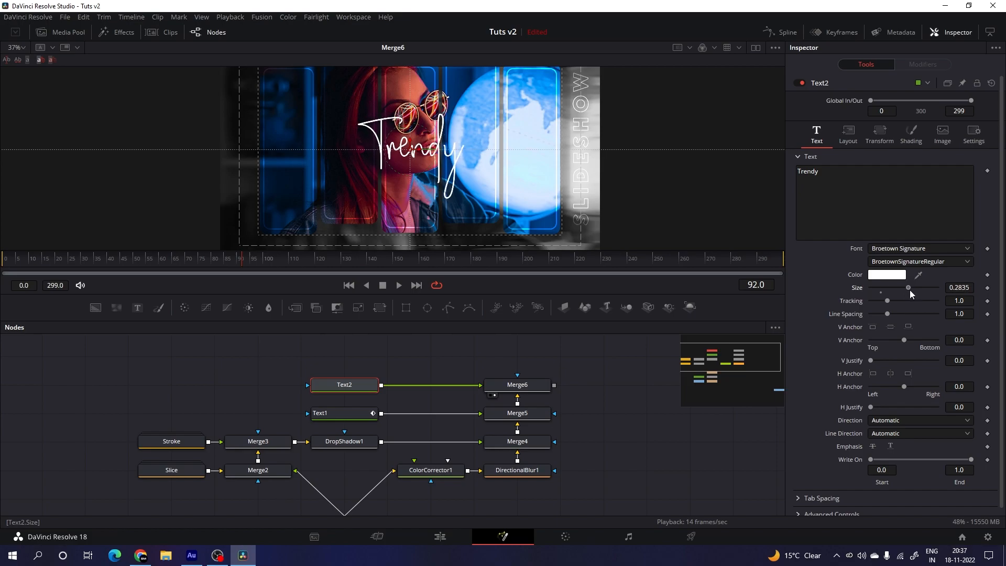
- Place the Trendy text over the image's lower-left area, centred at about X 0.184, Y 0.294, and hide the viewer guides
drag(450, 183, 296, 197)
right_click(285, 187)
click(287, 183)
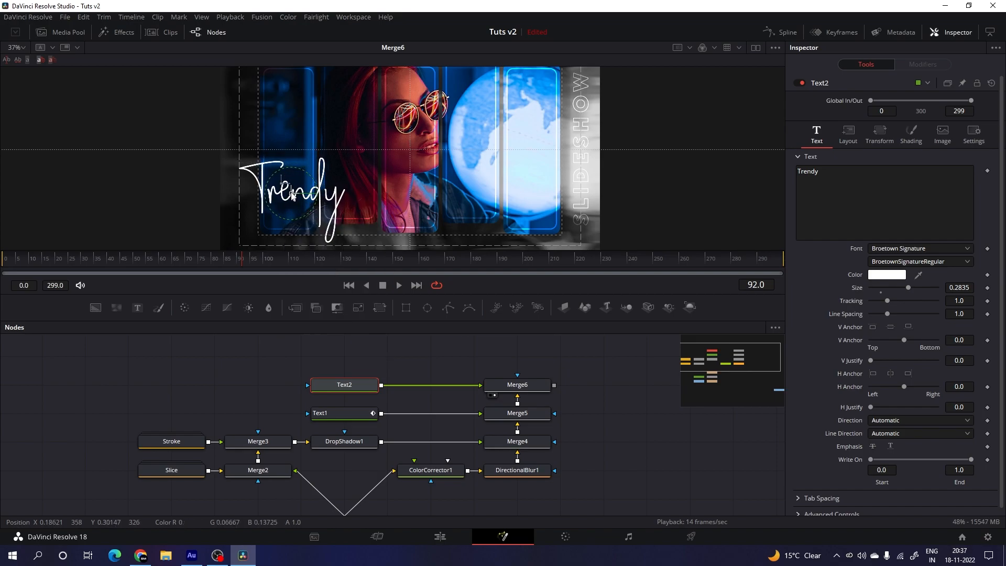
right_click(350, 136)
mouse_move(398, 162)
click(473, 163)
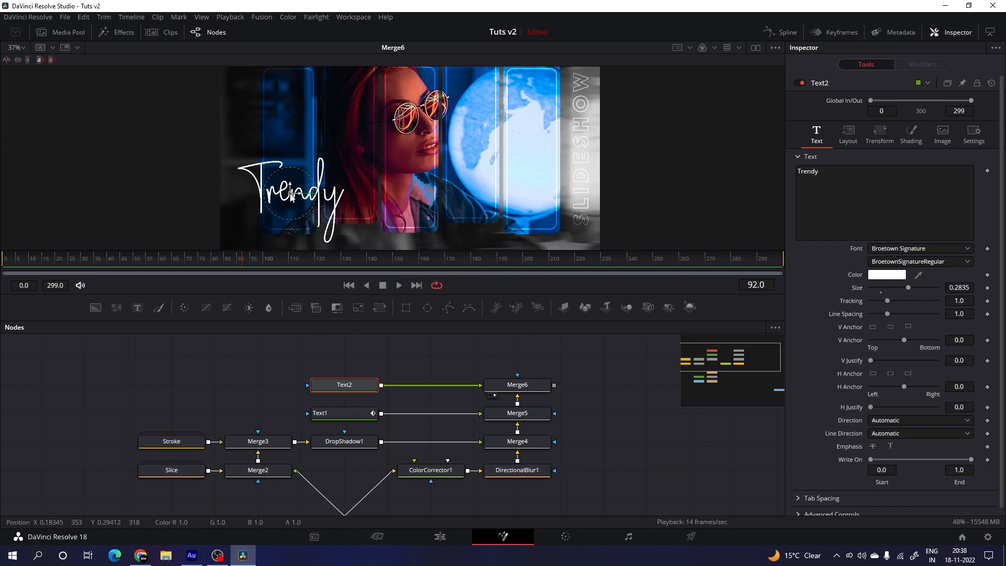
- Keyframe the Text2 layout Center at frames 90 and 210, holding the same position
click(239, 263)
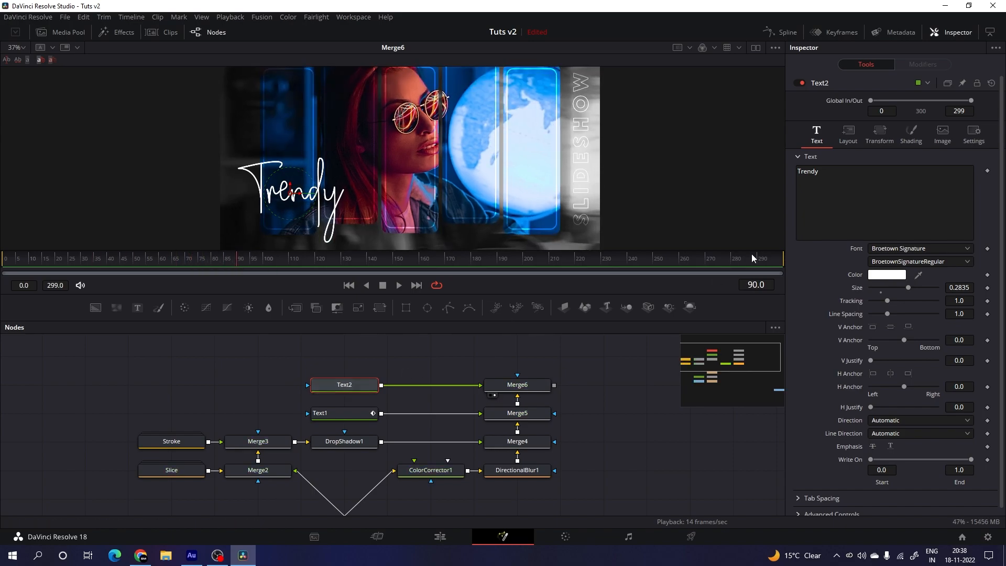
click(851, 138)
right_click(853, 184)
click(865, 190)
drag(620, 280, 551, 268)
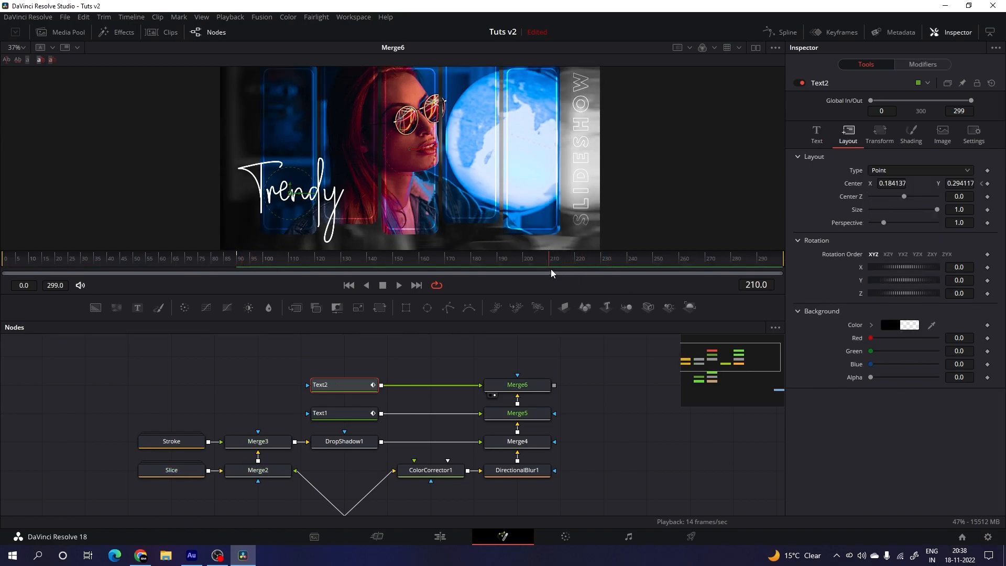
right_click(850, 182)
click(869, 191)
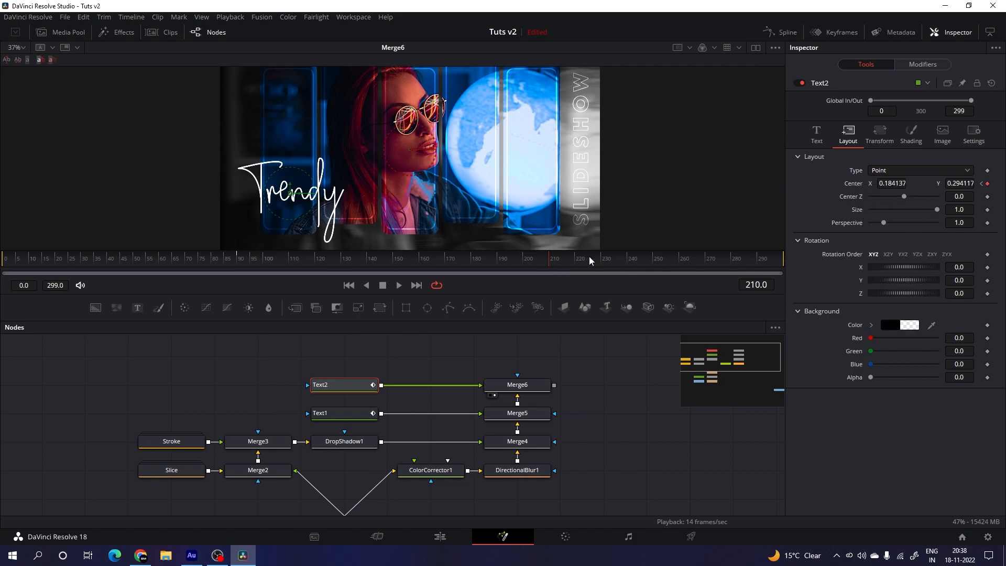
- At frame 270, move the Trendy text straight up out of the frame, to a Center Y of about 1.304
drag(553, 267, 691, 267)
right_click(691, 267)
click(678, 260)
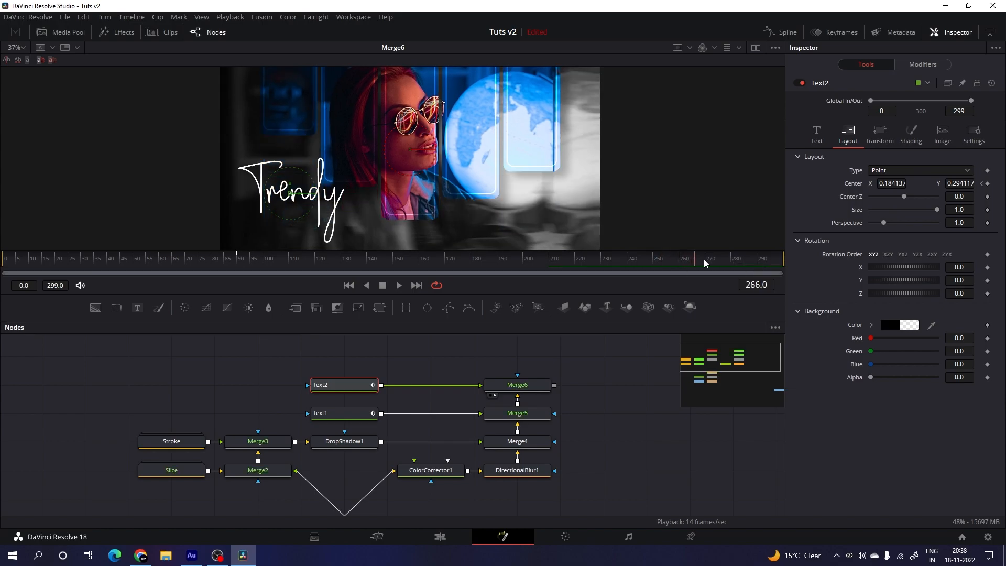
click(704, 258)
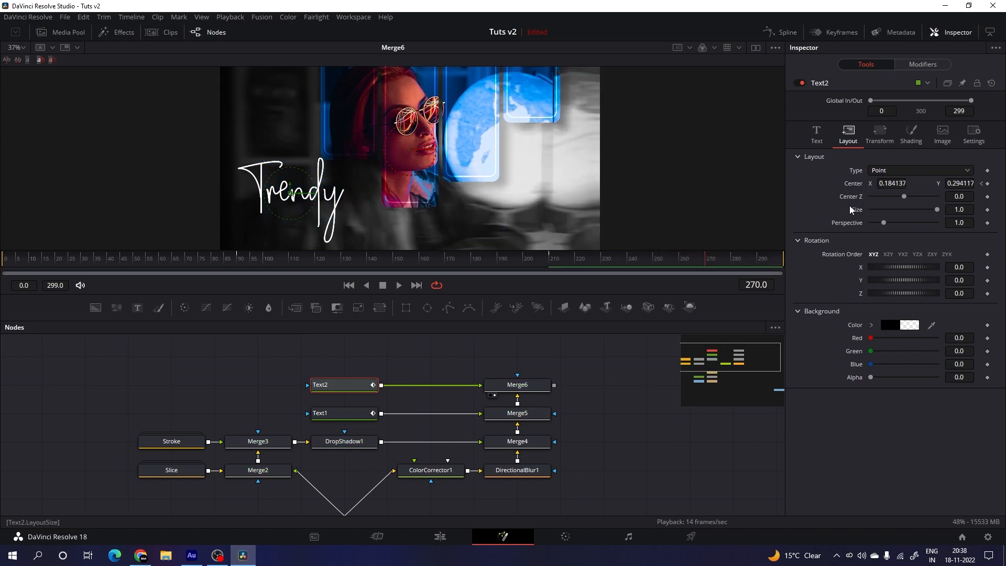
drag(291, 184, 301, 61)
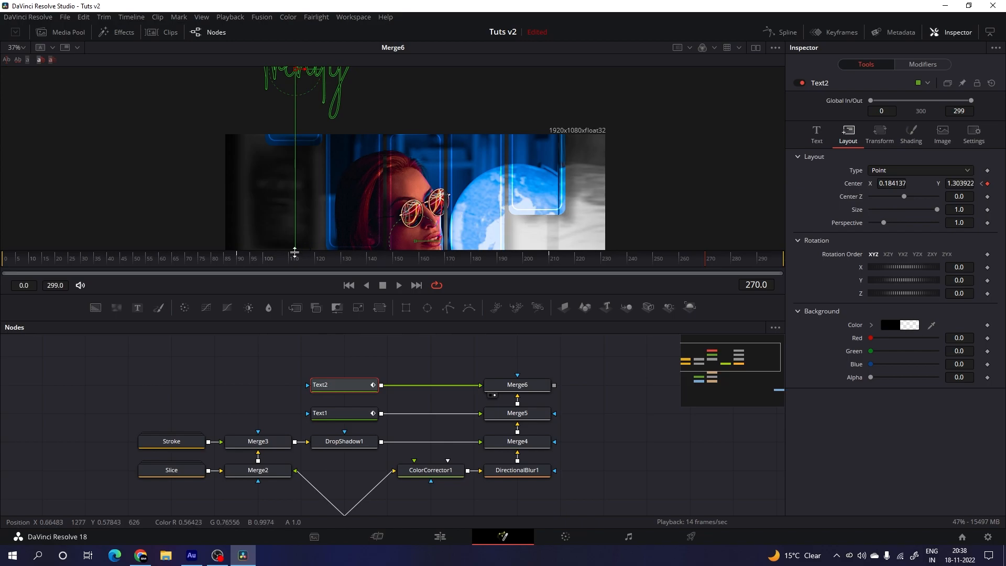
scroll(322, 139, down, 3)
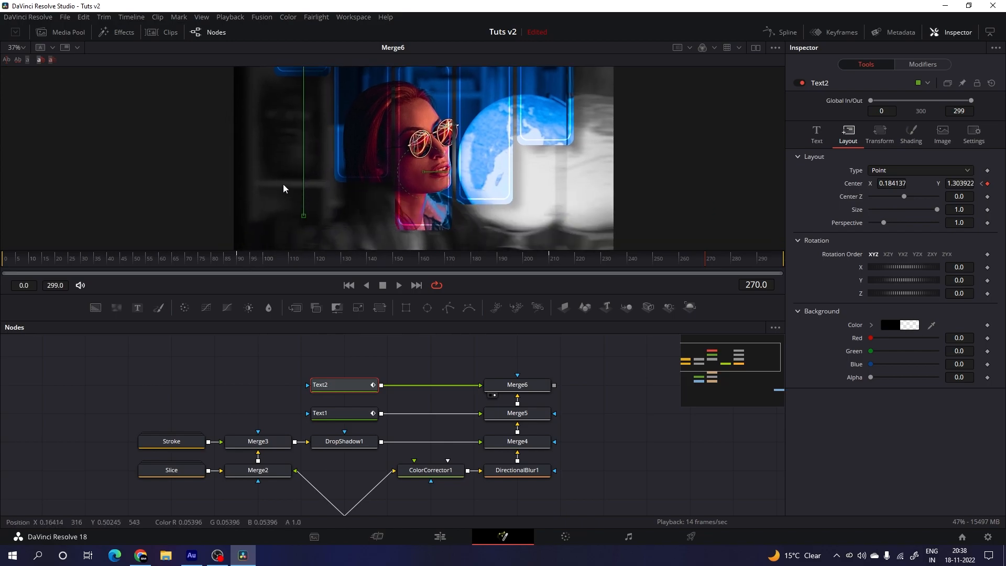
- At frame 30, move the Trendy text straight down below the frame and scrub through to frame 252 to check the motion
drag(234, 259, 81, 265)
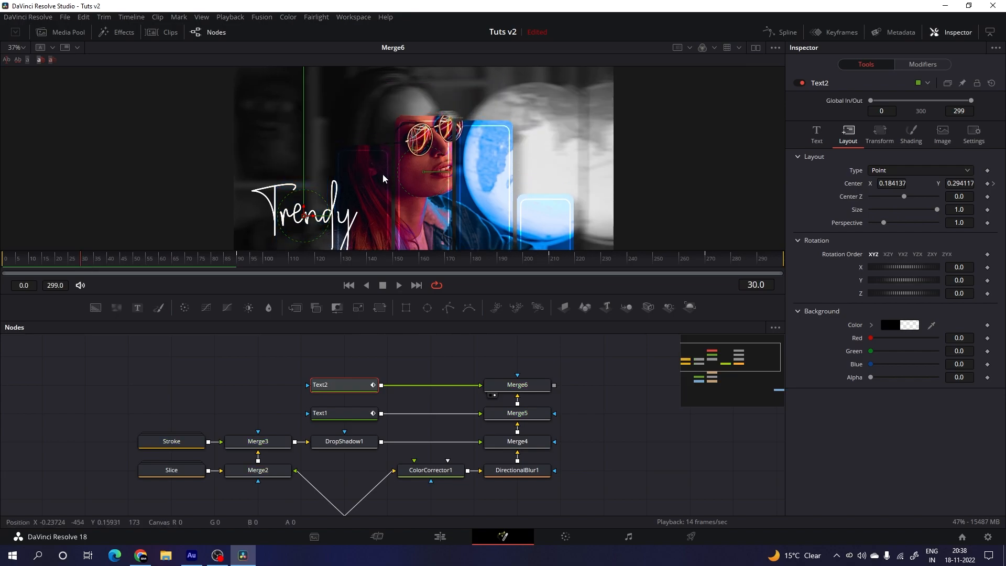
scroll(413, 120, down, 3)
drag(308, 150, 315, 224)
drag(81, 261, 658, 271)
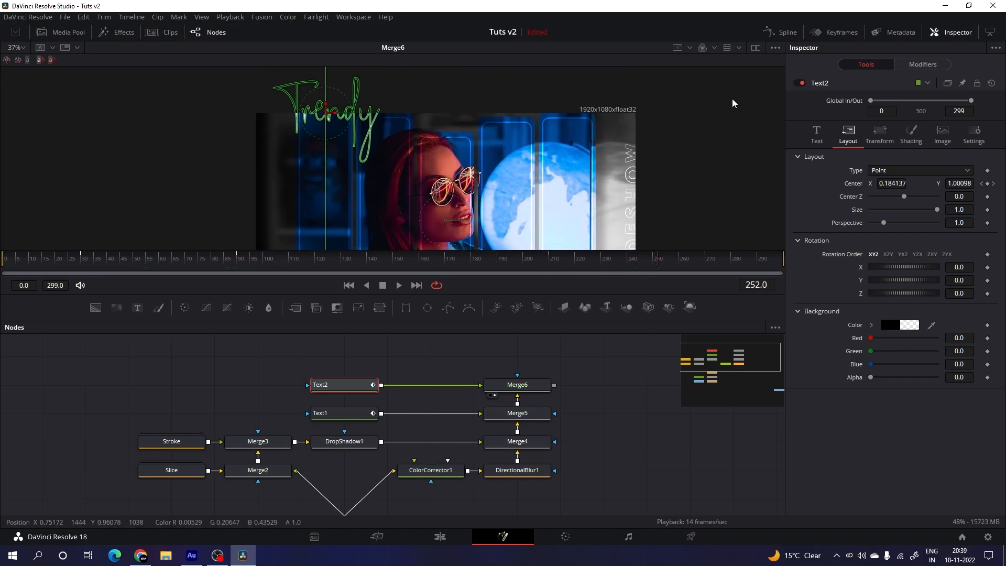
- Open the spline editor, show only the Text2 displacement curve and fit it in the graph
click(781, 32)
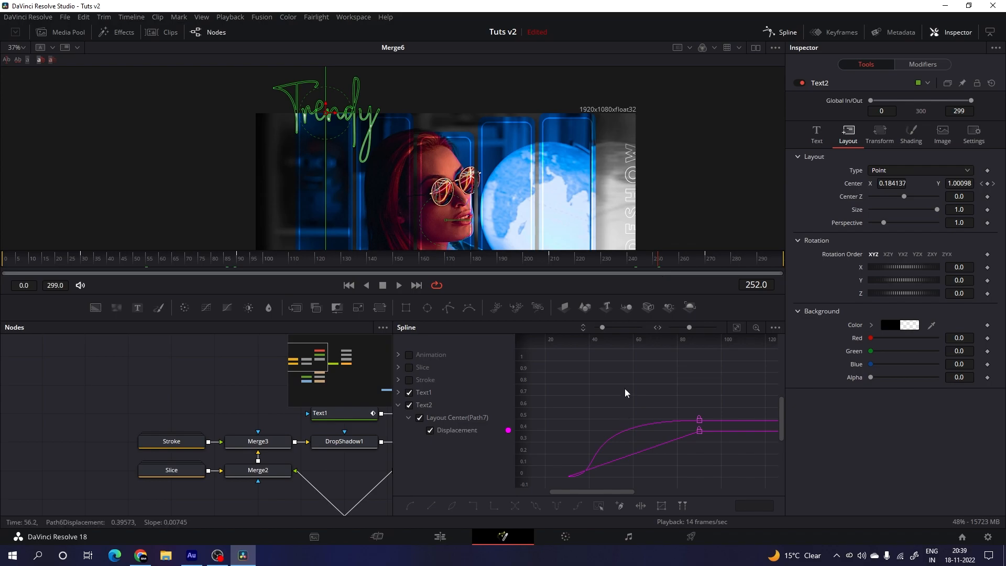
key(F4)
click(23, 394)
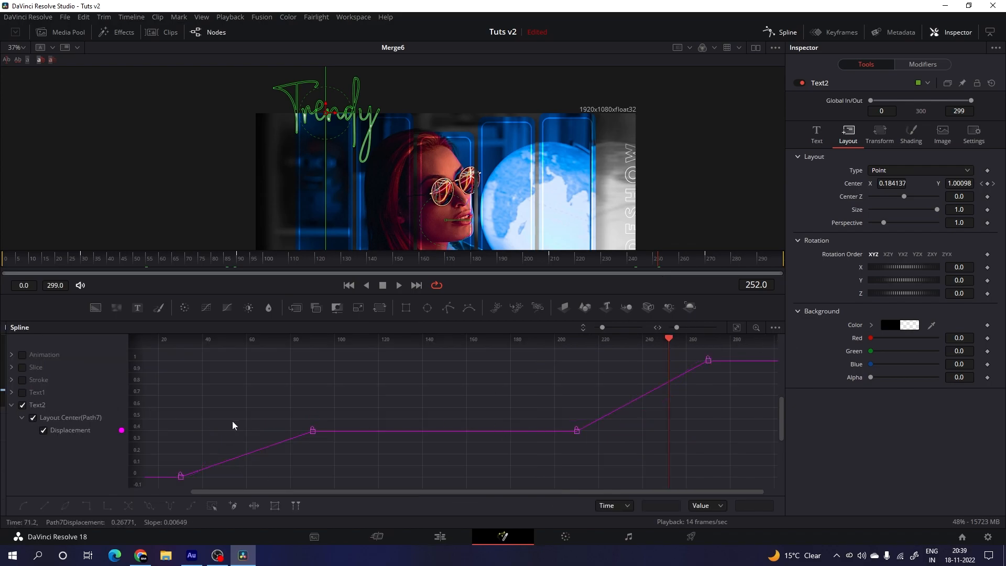
click(736, 327)
- Smooth all Text2 keyframes and stretch the handles of frames 90 and 210 horizontally toward frames 30 and 270
drag(739, 351, 184, 484)
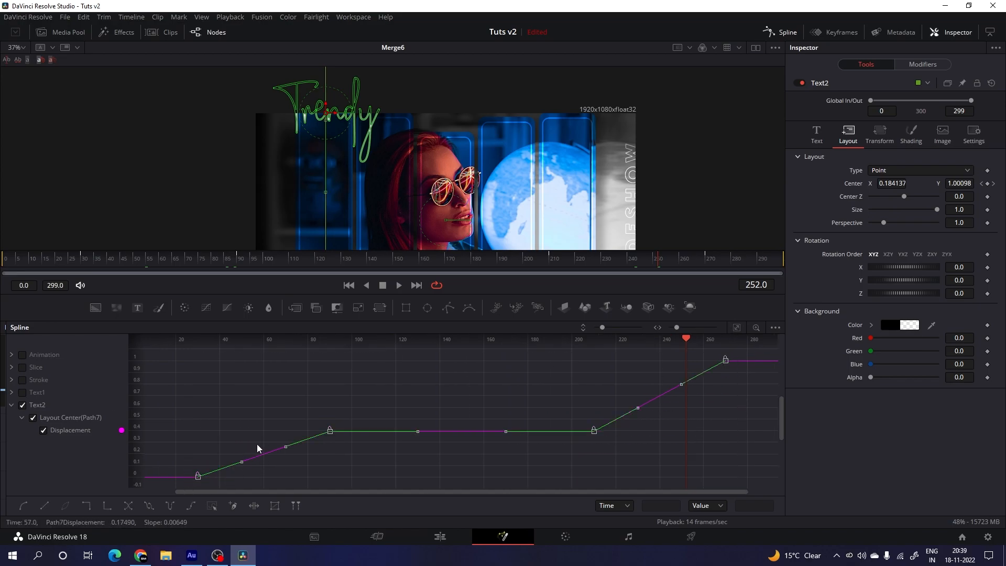
key(shift+s)
drag(288, 433, 194, 432)
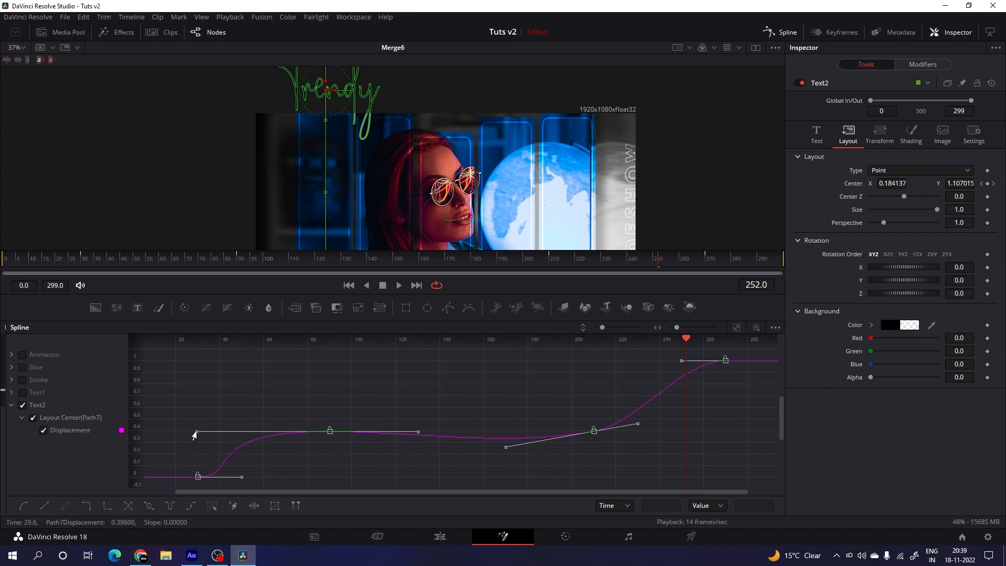
drag(638, 425, 722, 436)
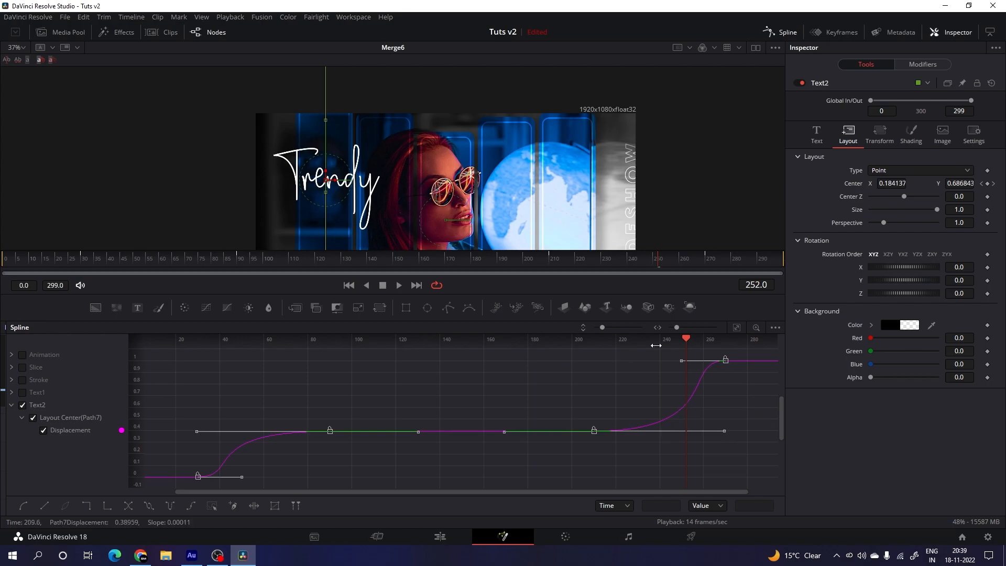
- Close the spline editor, fit the composition in the viewer and go to frame 163
click(780, 32)
click(22, 48)
click(33, 90)
click(432, 354)
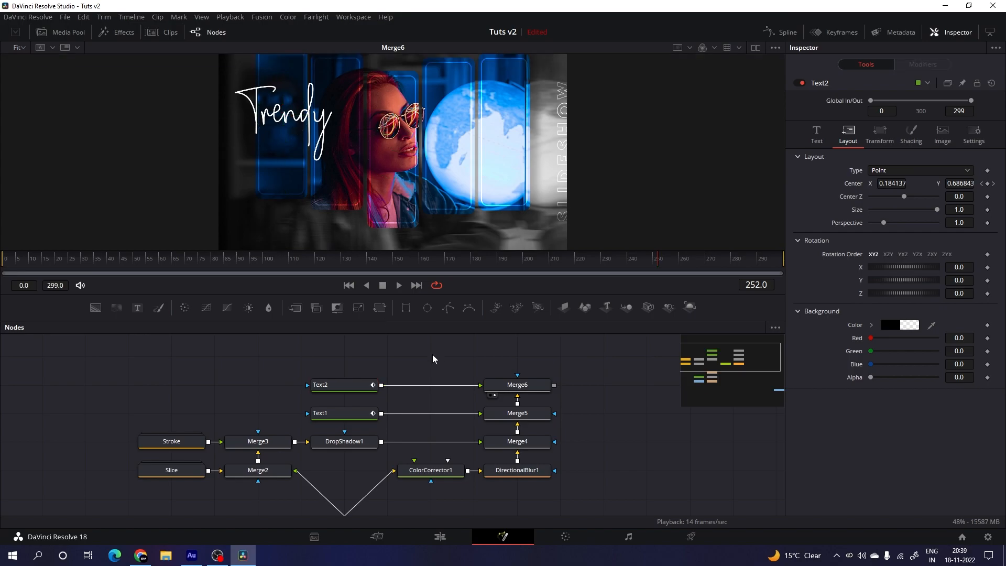
click(426, 259)
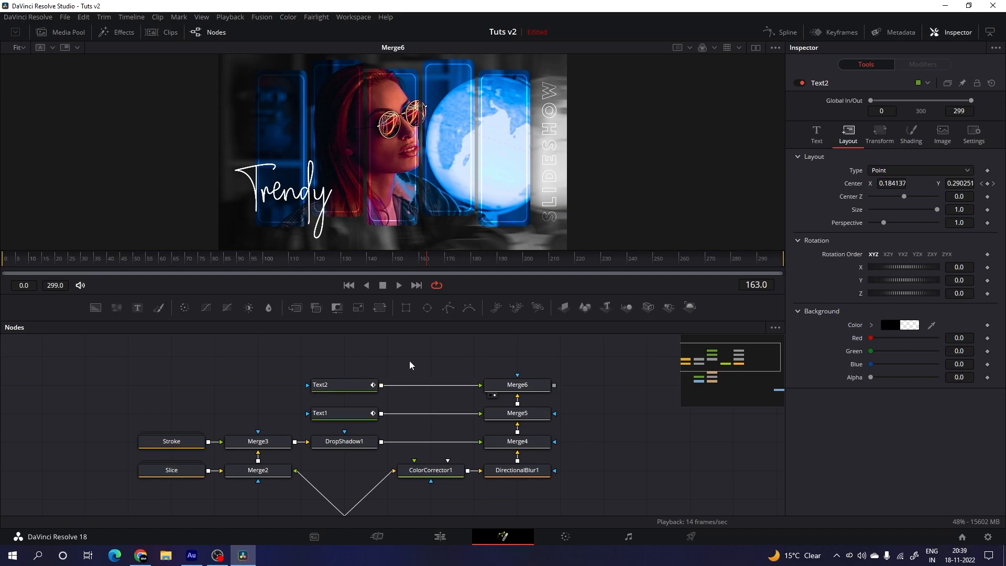
- Insert a DropShadow node between Text2 and Merge6 and set its shadow strength to 0.25
key(shift+space)
text(drop)
click(628, 405)
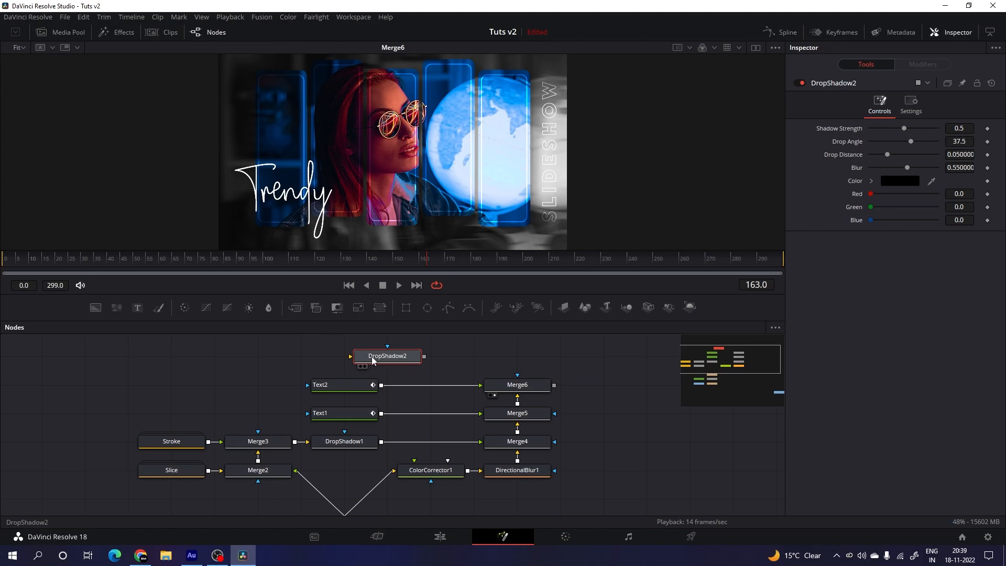
drag(384, 359, 426, 389)
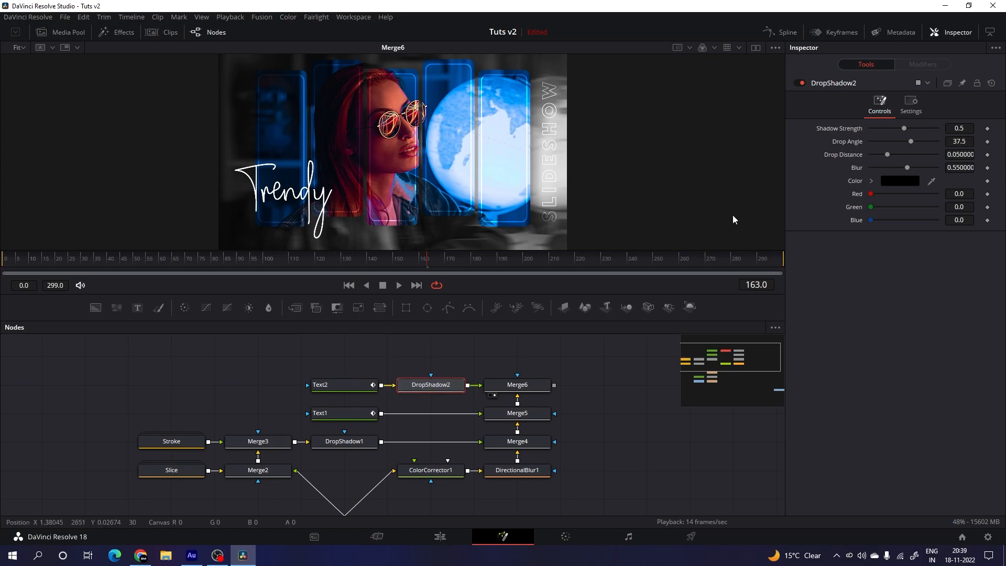
drag(901, 128, 885, 129)
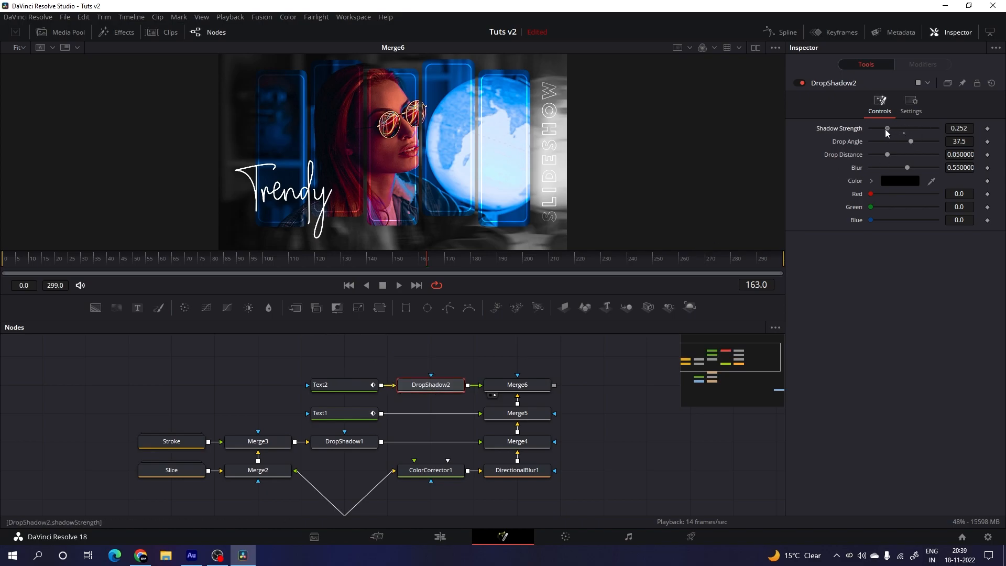
double_click(962, 128)
text(0.25)
key(Tab)
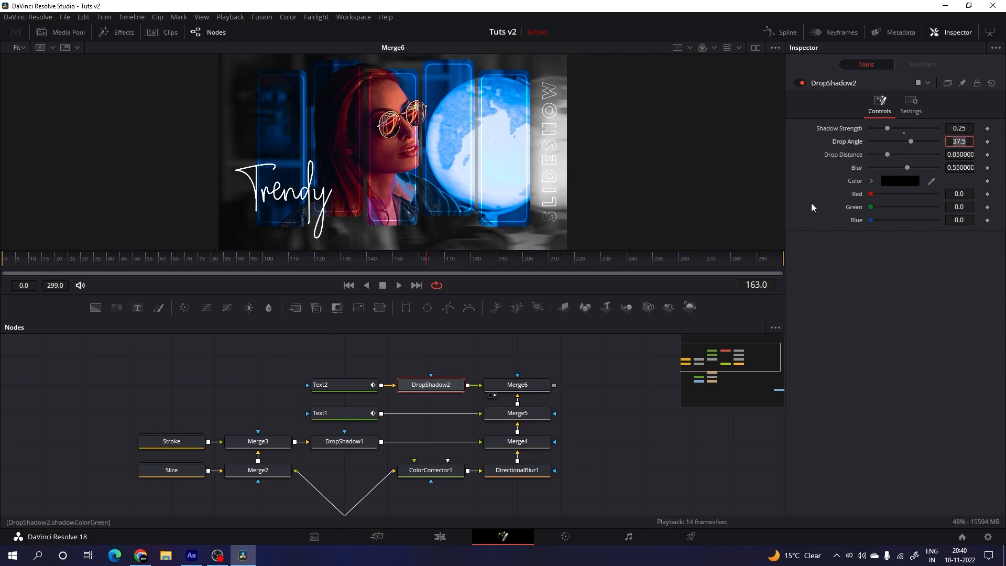
- Place MediaOut1 beside Merge6, connect Merge6 to it and scrub the Fusion clip on the Edit page to check the result
click(581, 369)
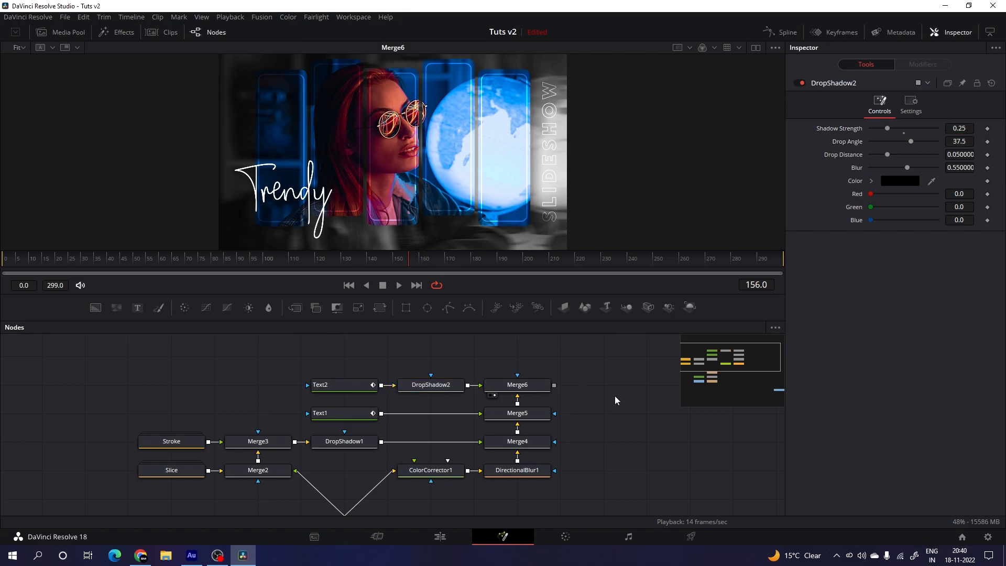
drag(617, 418, 516, 421)
drag(532, 482, 493, 393)
drag(591, 482, 468, 398)
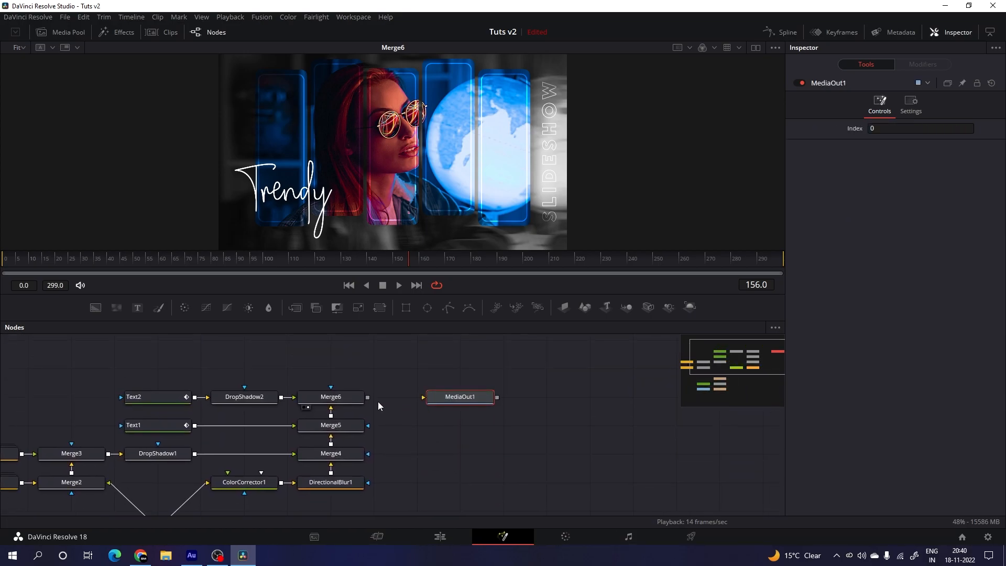
drag(368, 398, 427, 397)
click(450, 537)
drag(419, 408, 574, 407)
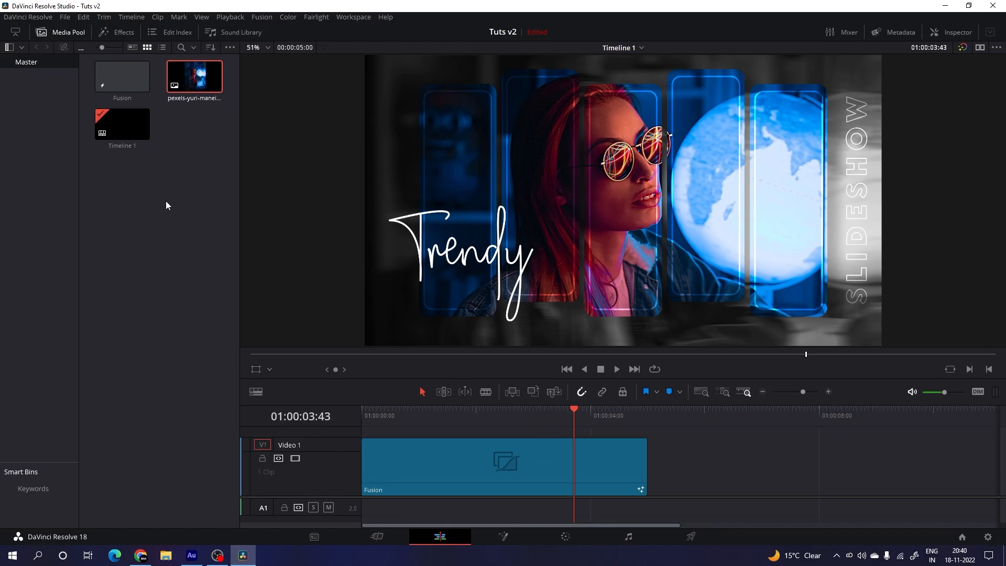
- Import the video pexels-yan-krukov-7315658 from Downloads and place it on Video 1 directly after the Fusion clip
right_click(152, 192)
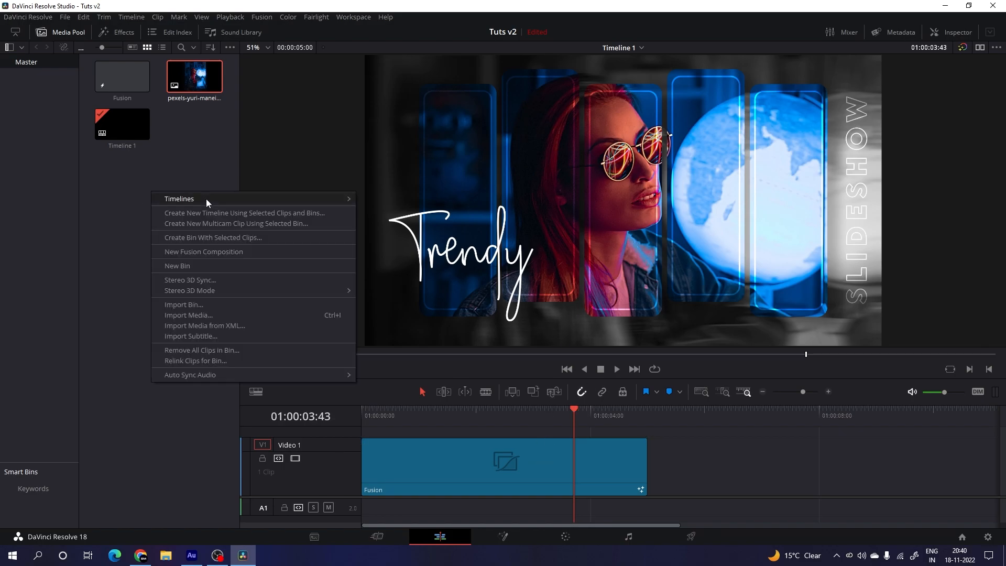
click(191, 316)
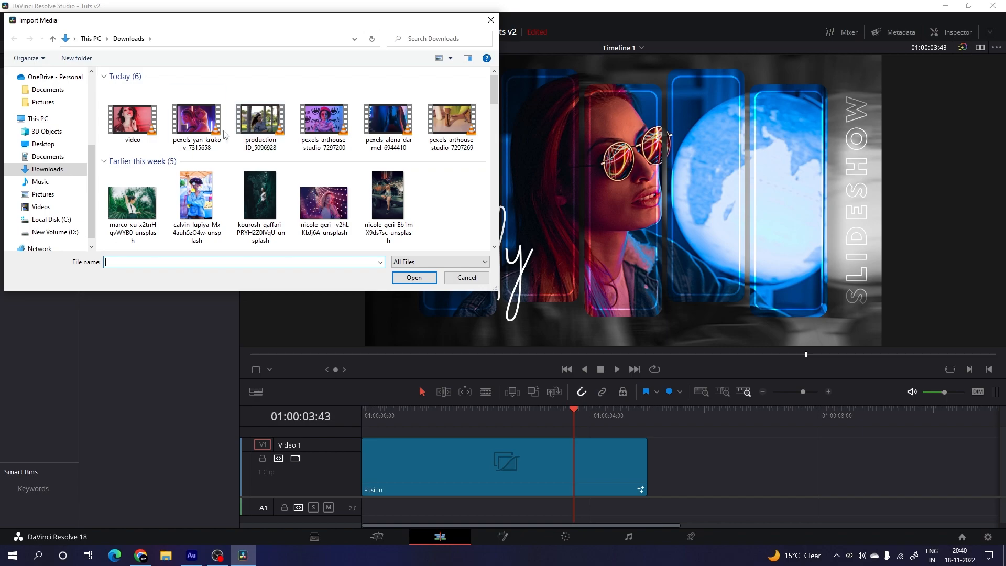
click(201, 125)
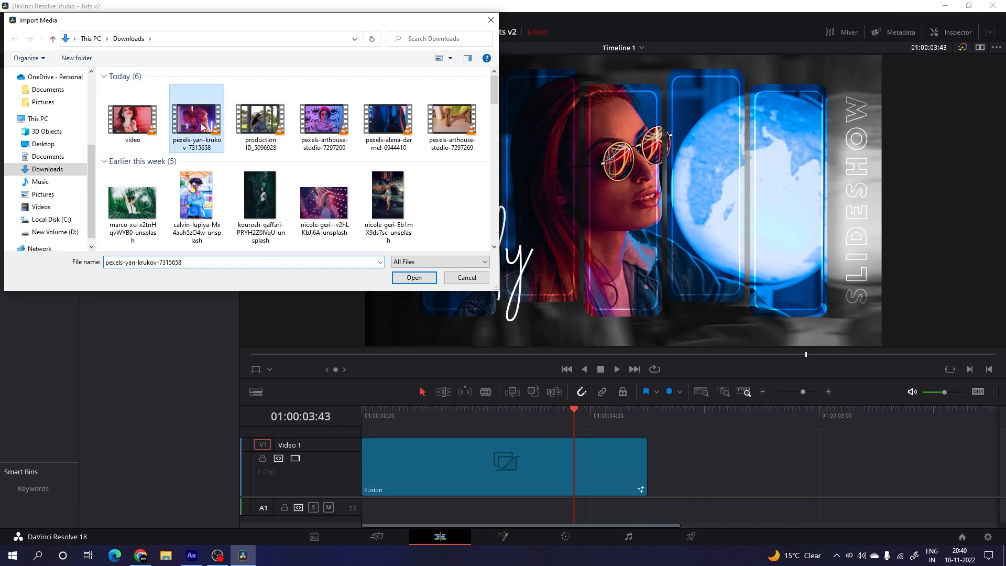
click(410, 278)
click(190, 81)
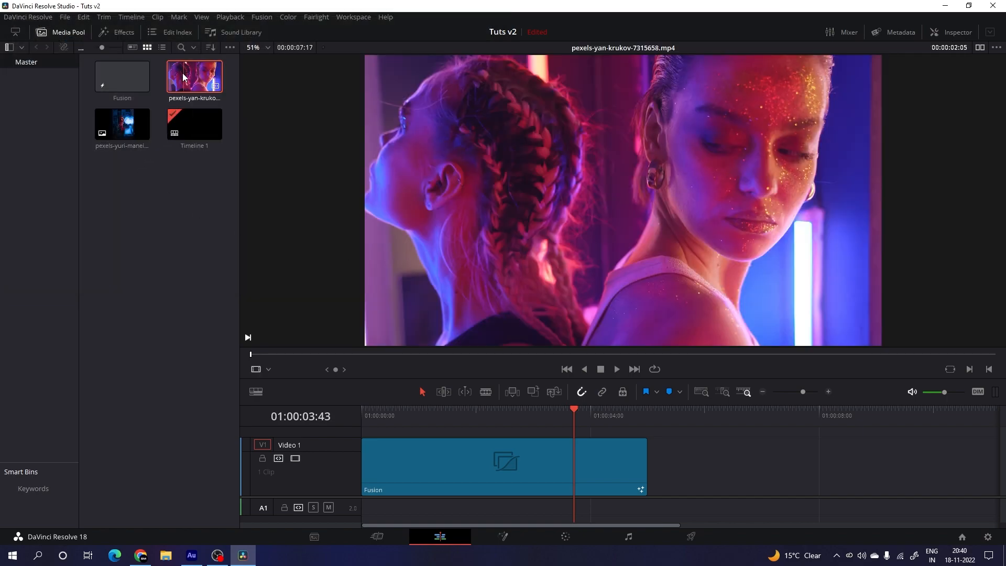
drag(190, 81, 655, 459)
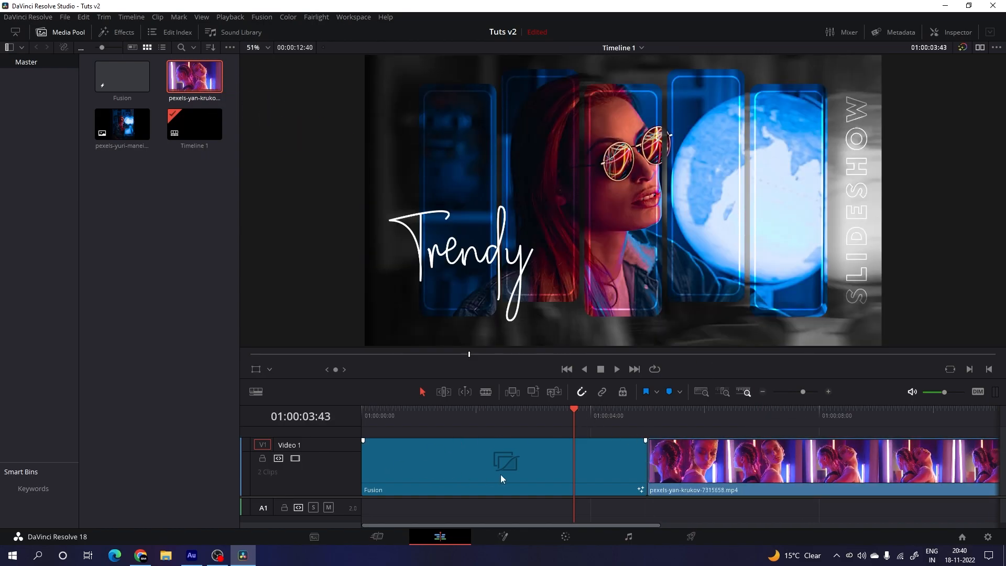
- Split the pexels-yan-krukov clip on Video 1 at 01:00:10:00 and delete the part after the cut
drag(582, 417, 934, 409)
right_click(658, 413)
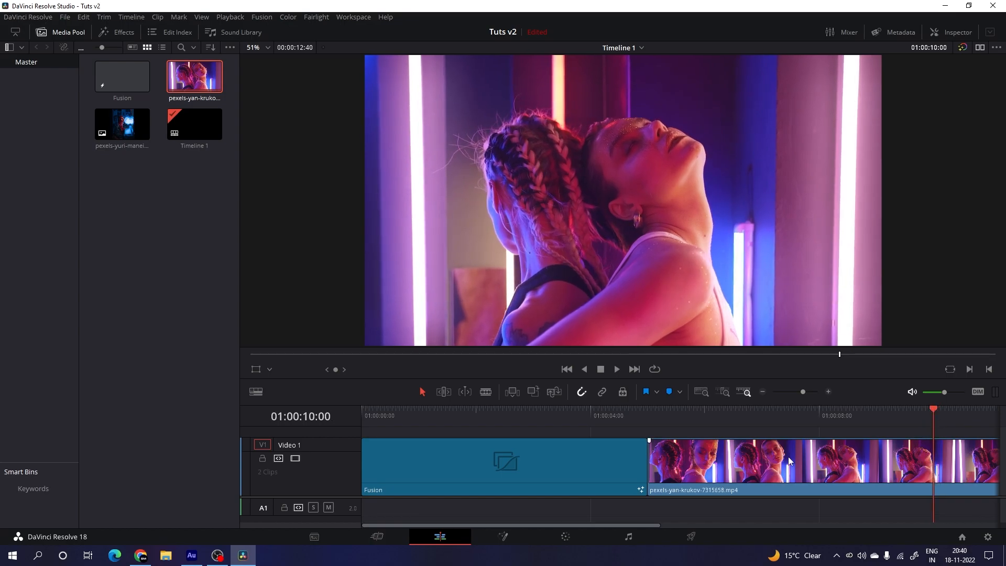
key(ctrl+b)
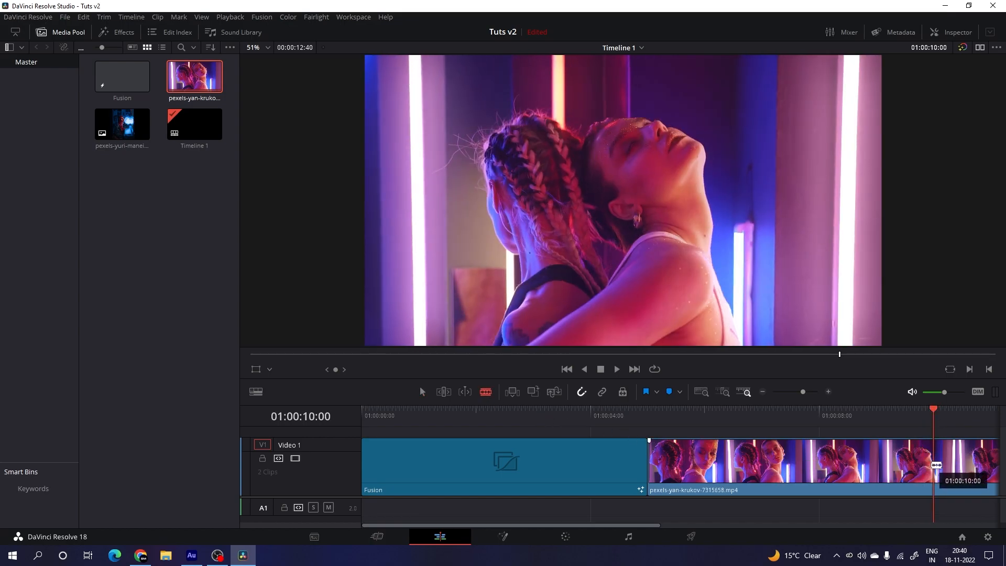
click(423, 392)
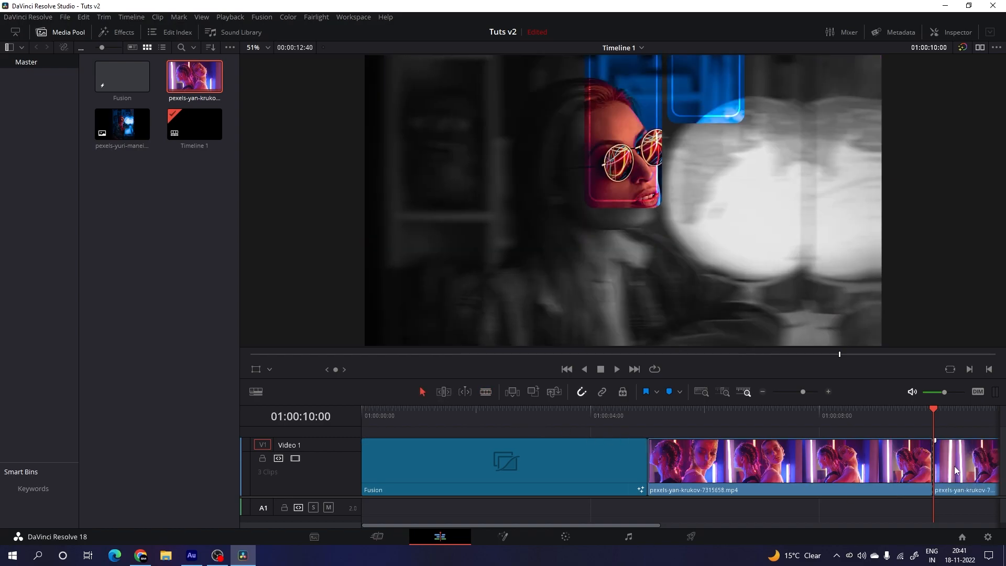
click(962, 467)
key(Delete)
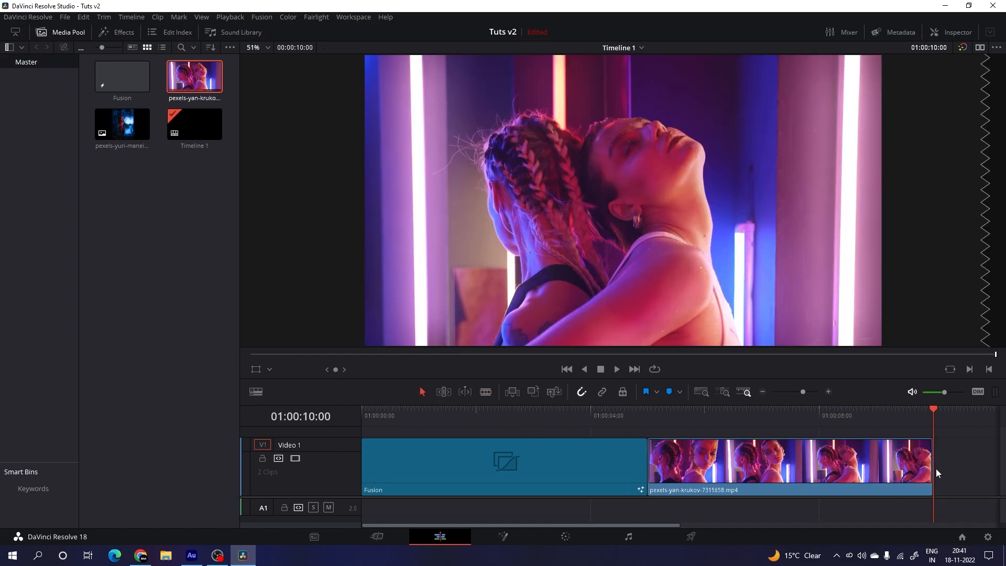
- Create a compound clip named Compound Clip 1 from the trimmed video and remove it from the timeline
right_click(720, 467)
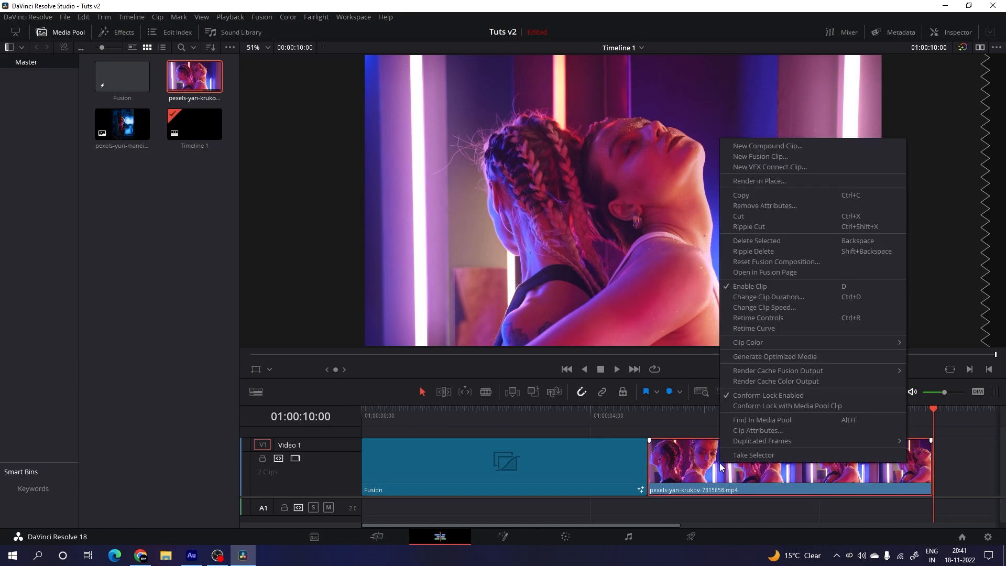
click(791, 149)
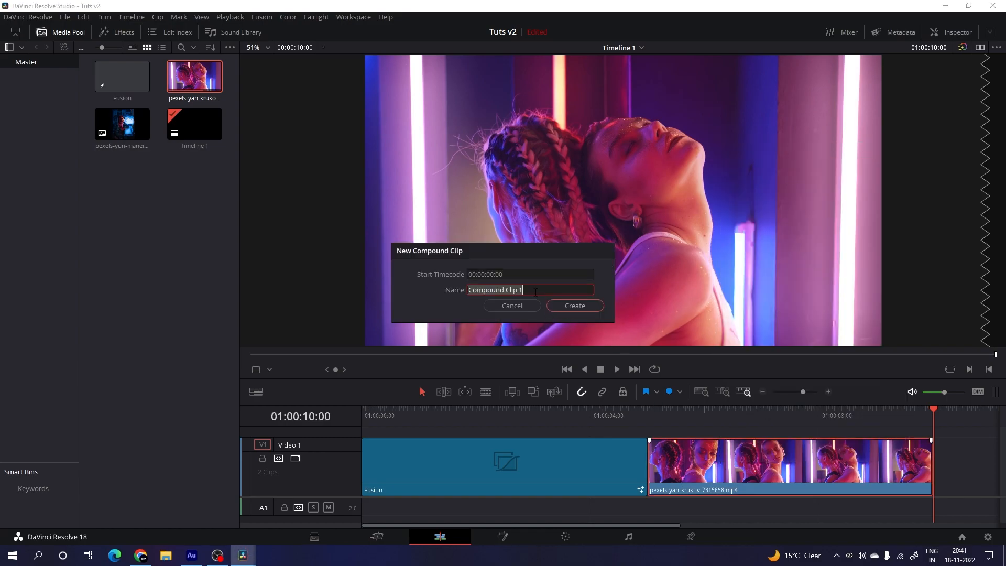
click(579, 307)
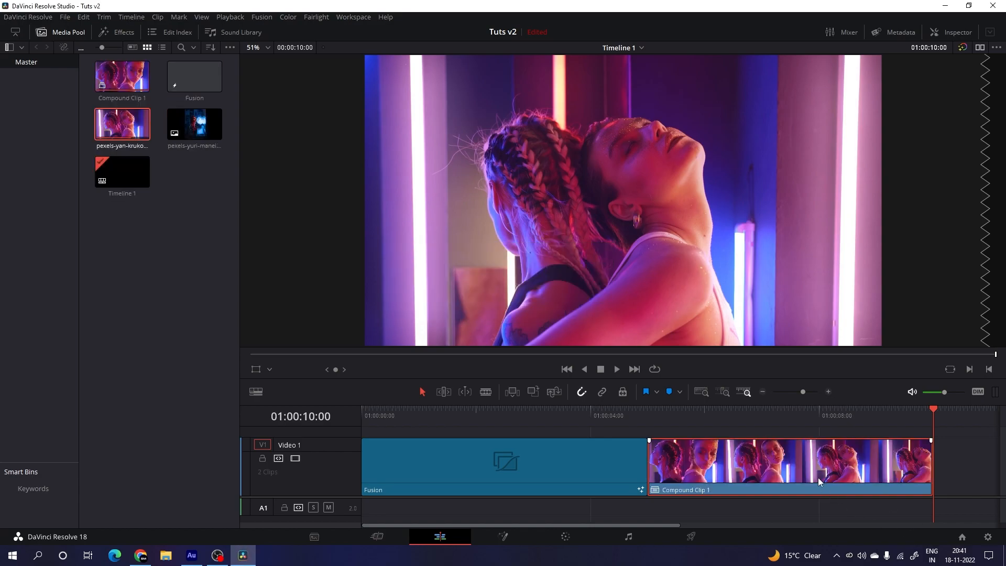
key(Delete)
- Duplicate the Fusion clip on Video 1 directly after the original
click(549, 460)
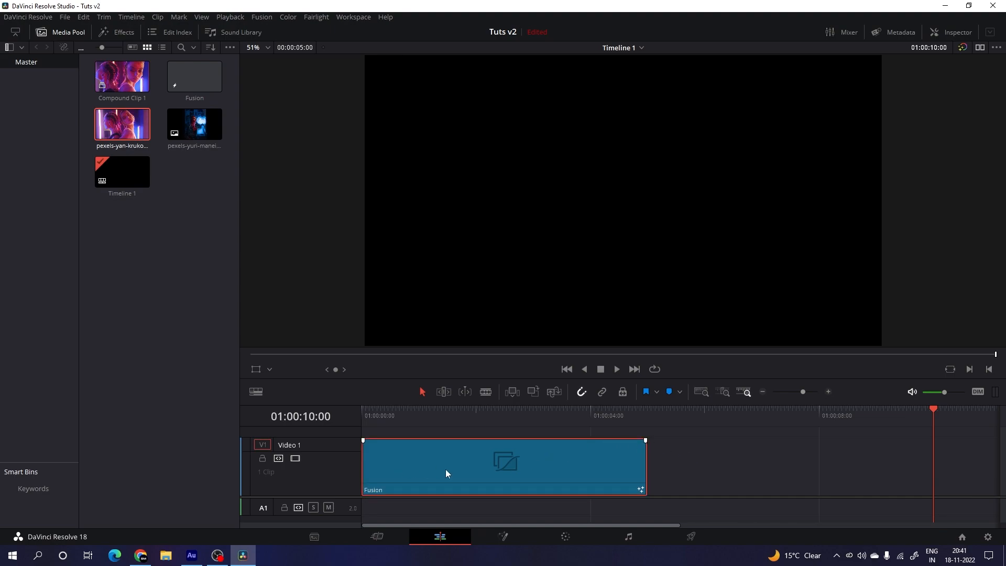
drag(669, 417, 648, 417)
key(ctrl+v)
- Open the duplicated Fusion clip on the Fusion page at 01:00:07:10 and delete its Media node
drag(736, 417, 772, 413)
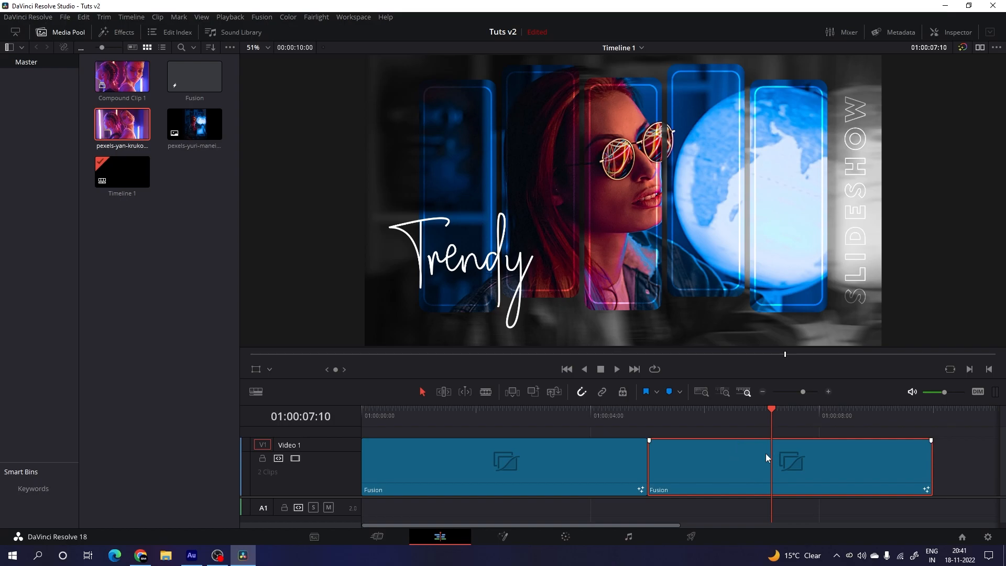
click(504, 536)
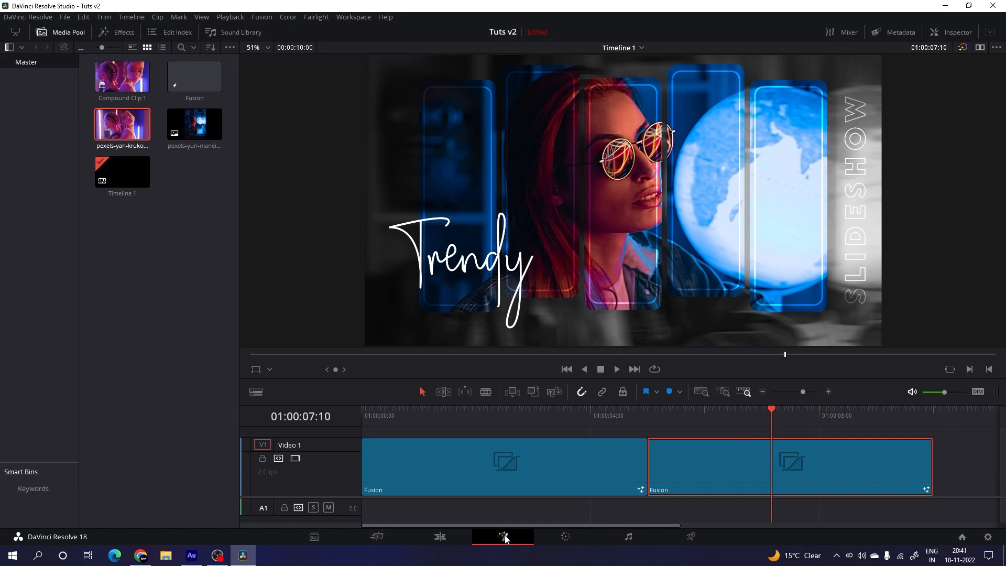
scroll(479, 431, down, 4)
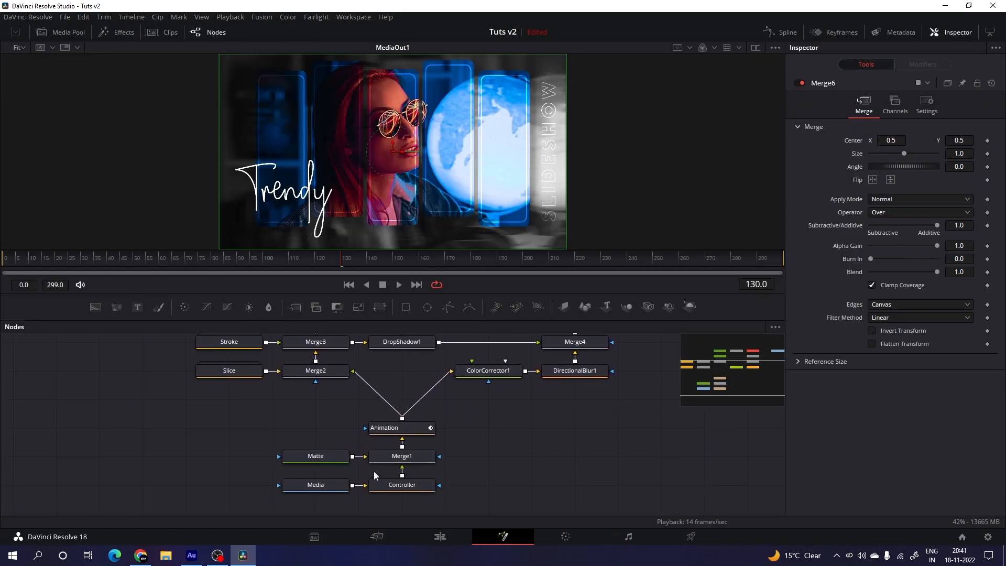
click(334, 444)
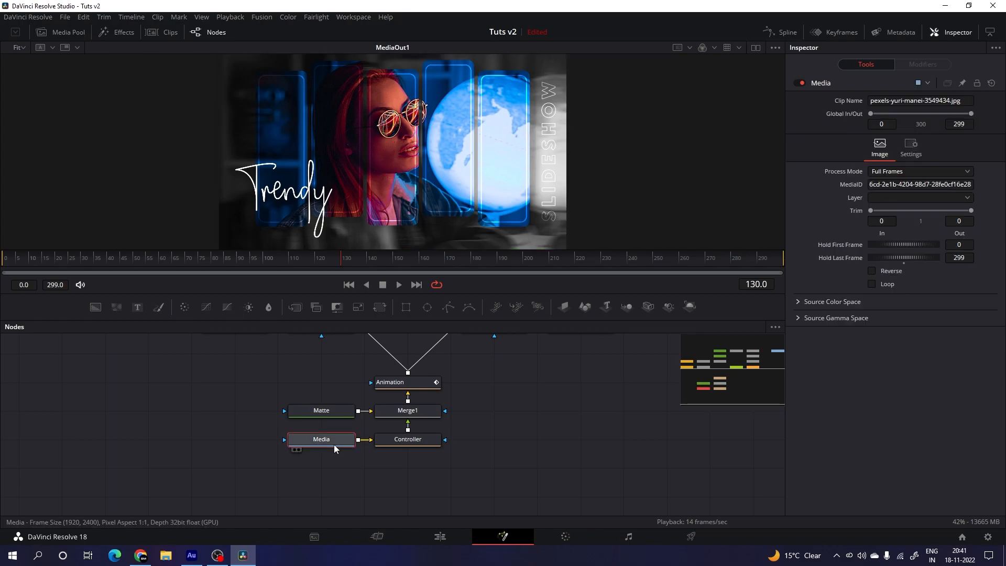
key(Delete)
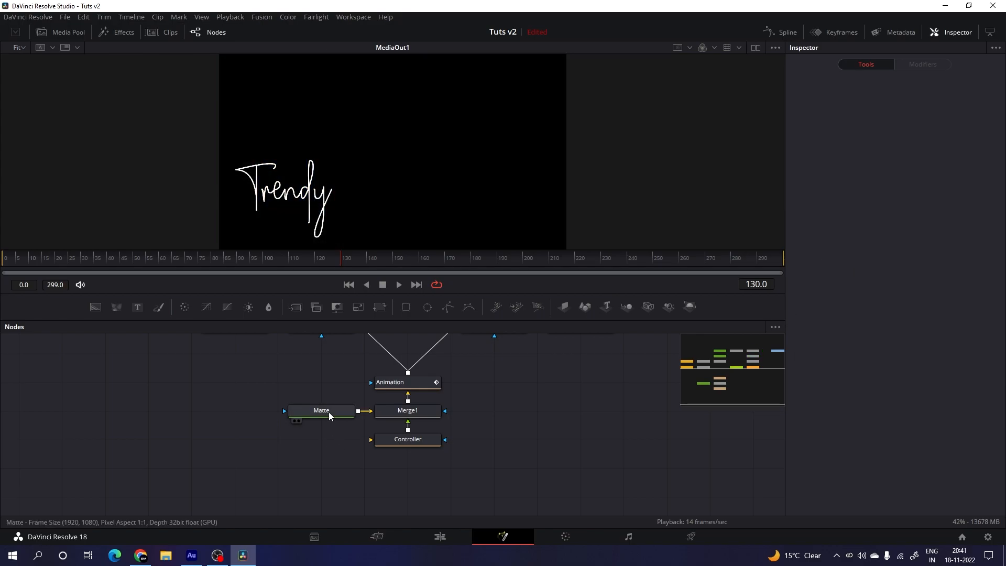
- Add Compound Clip 1 from the media pool below the Matte node and connect it to the Controller node
click(67, 35)
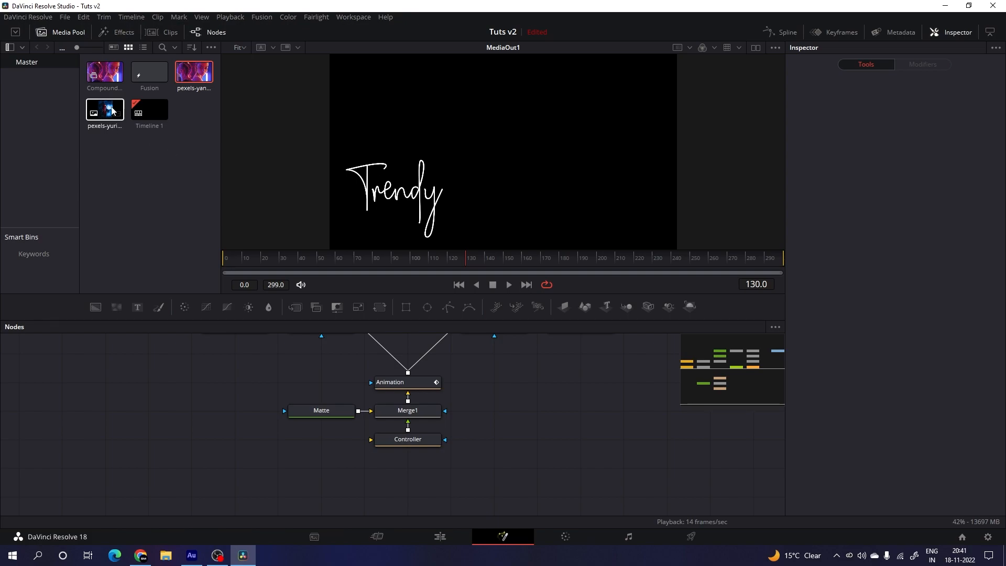
drag(108, 77, 309, 448)
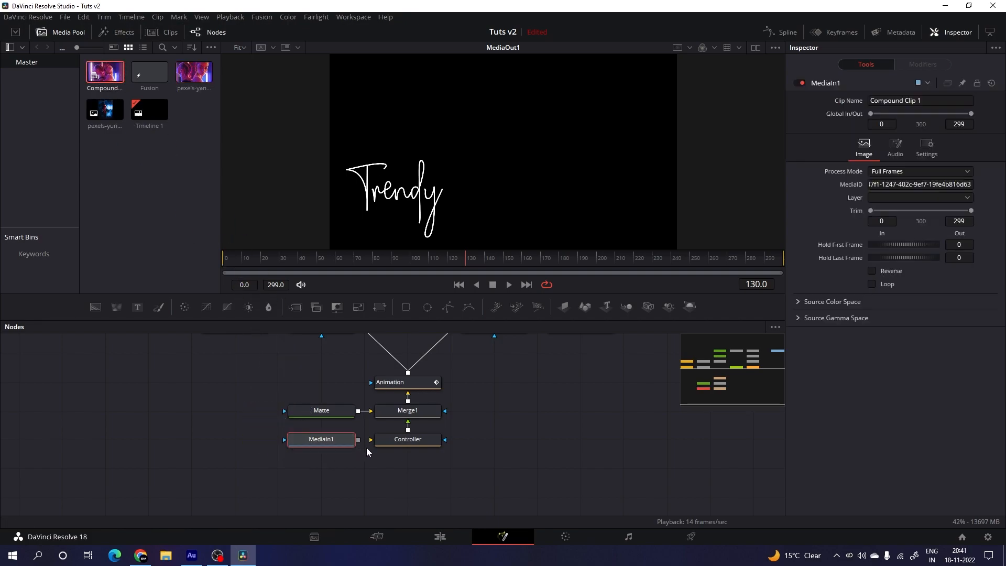
drag(372, 439, 316, 441)
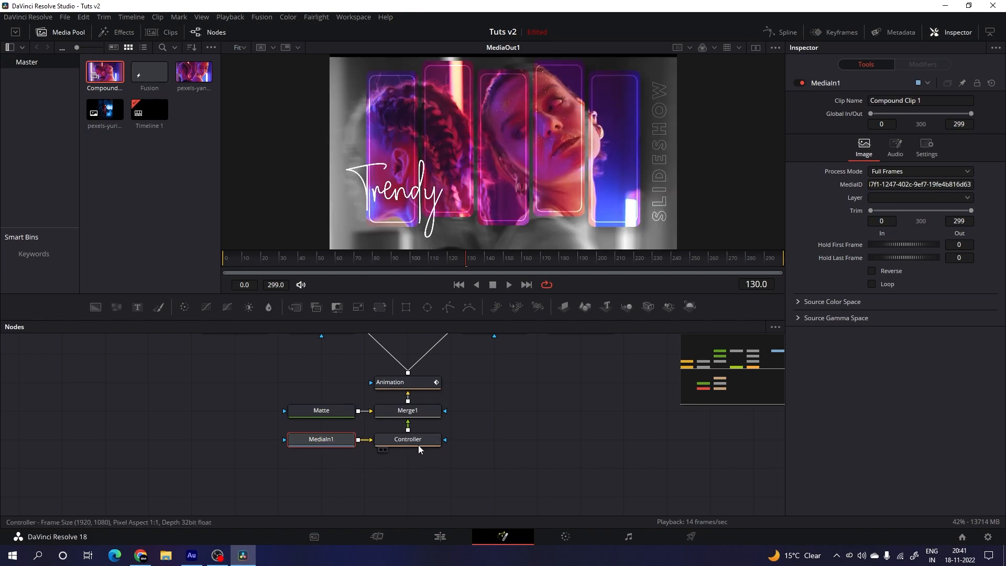
- At frame 299, set the Controller node's size to about 1.07 and its vertical center to about 0.51, then check frame 162
click(420, 443)
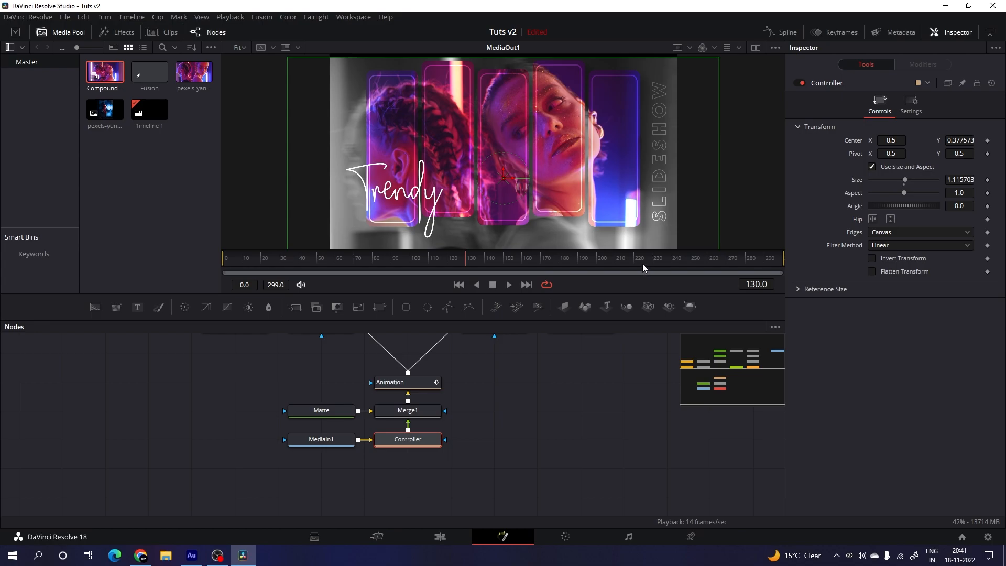
drag(642, 265, 824, 268)
drag(696, 185, 688, 184)
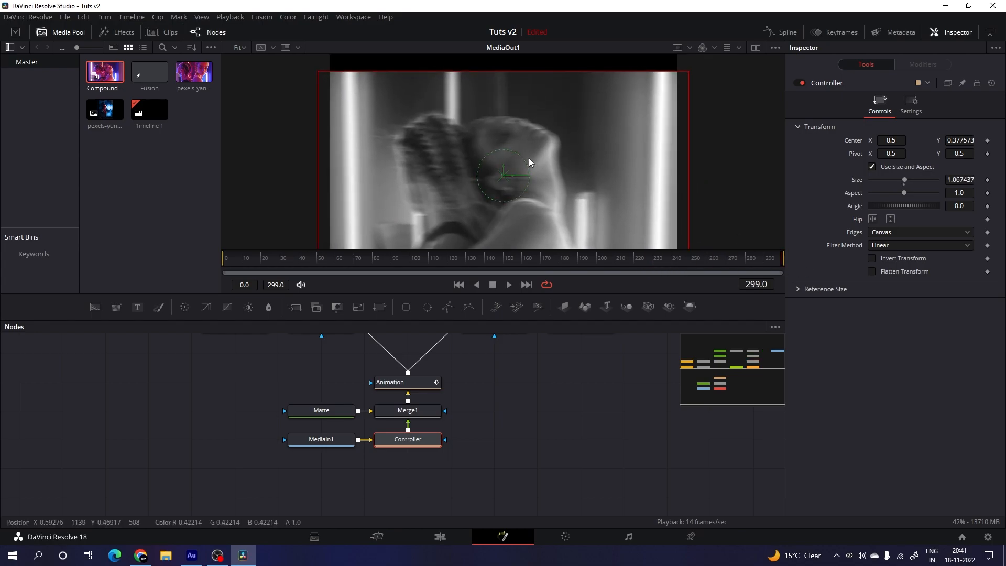
drag(504, 168, 510, 140)
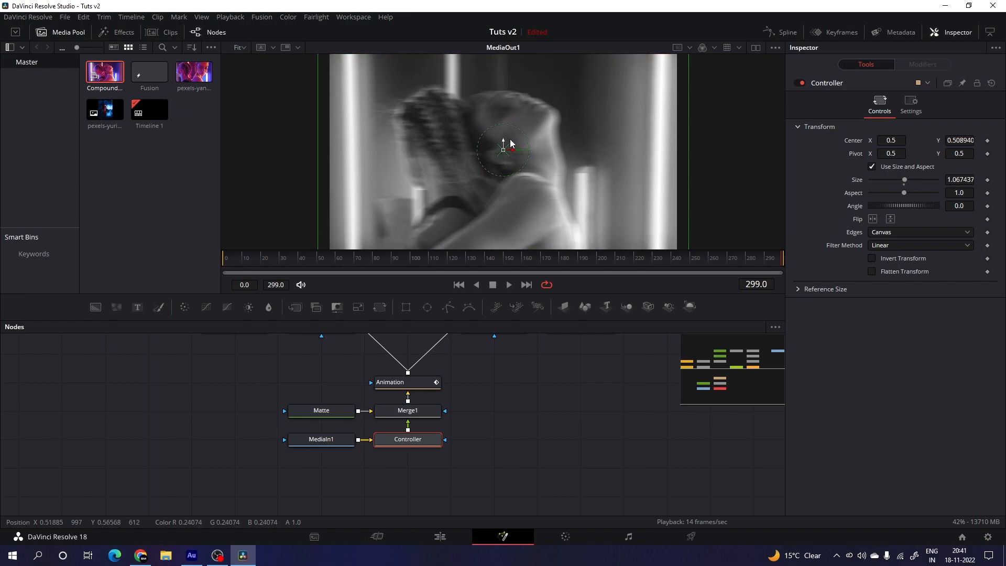
drag(460, 259, 526, 265)
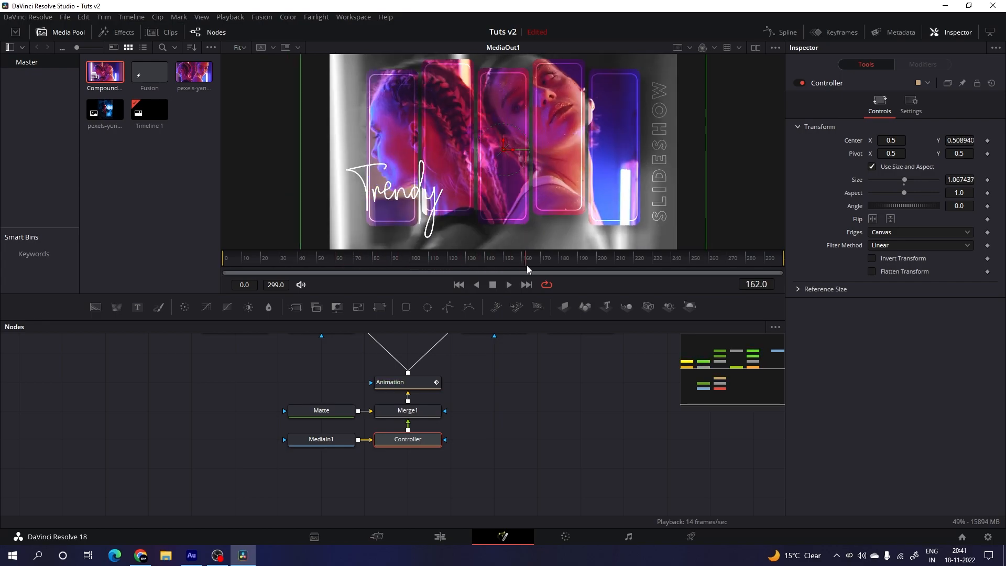
- Replace the text of the Text1 node with "Modern"
scroll(479, 367, up, 5)
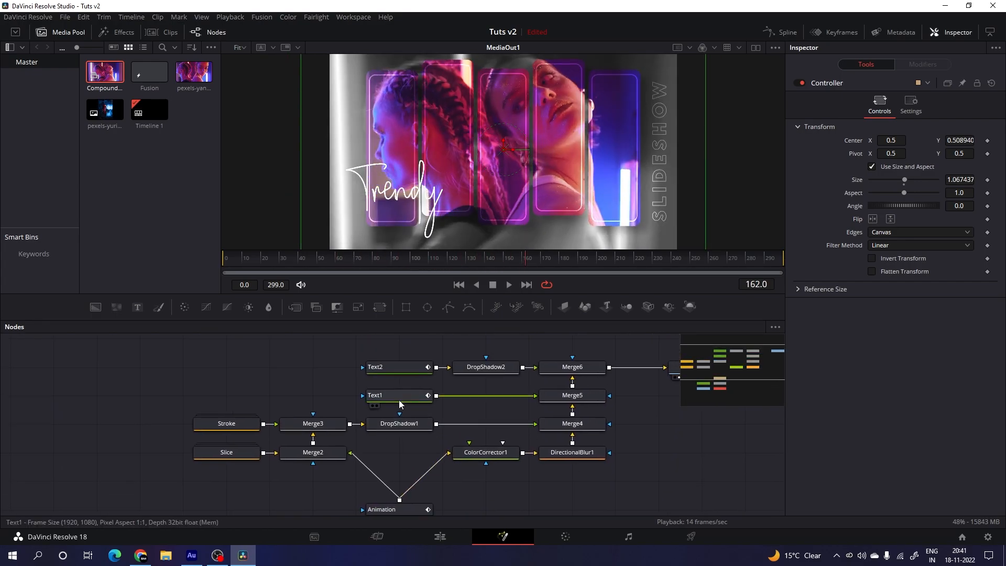
click(399, 401)
drag(838, 172, 766, 173)
text(Moder)
text(n)
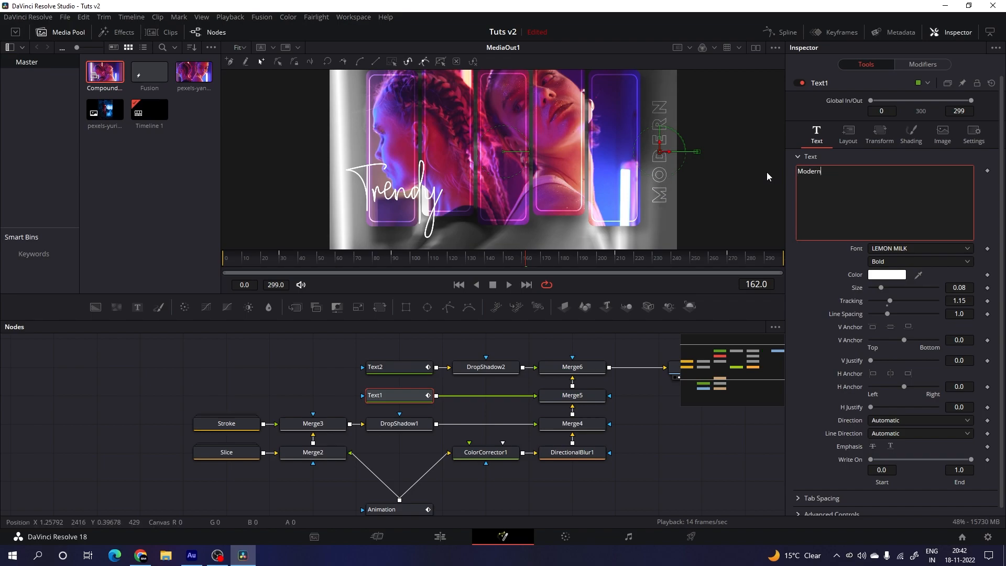
- Replace the text of the Text2 node with "Design" and deselect the node
click(403, 369)
drag(830, 171, 743, 168)
text(Design)
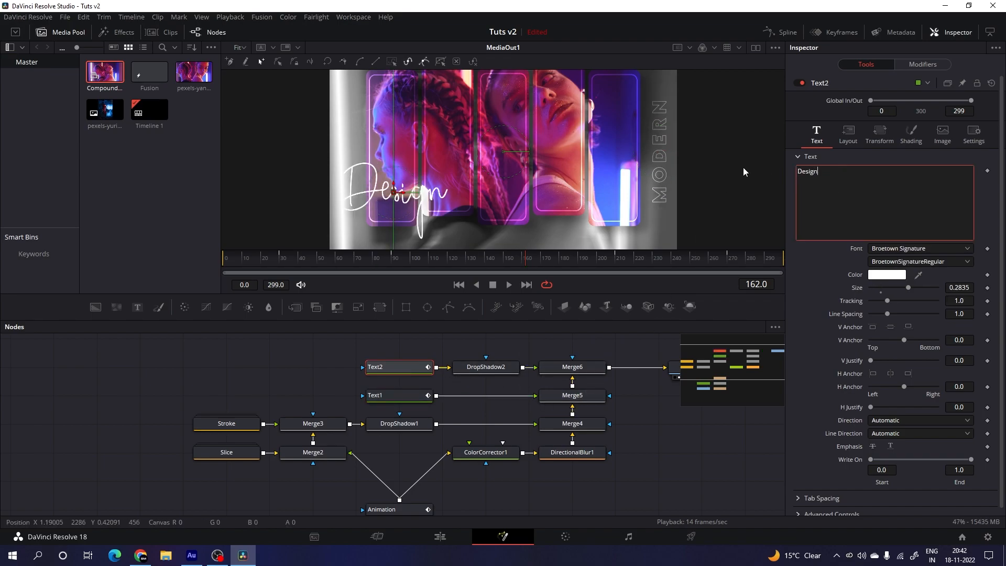
click(663, 426)
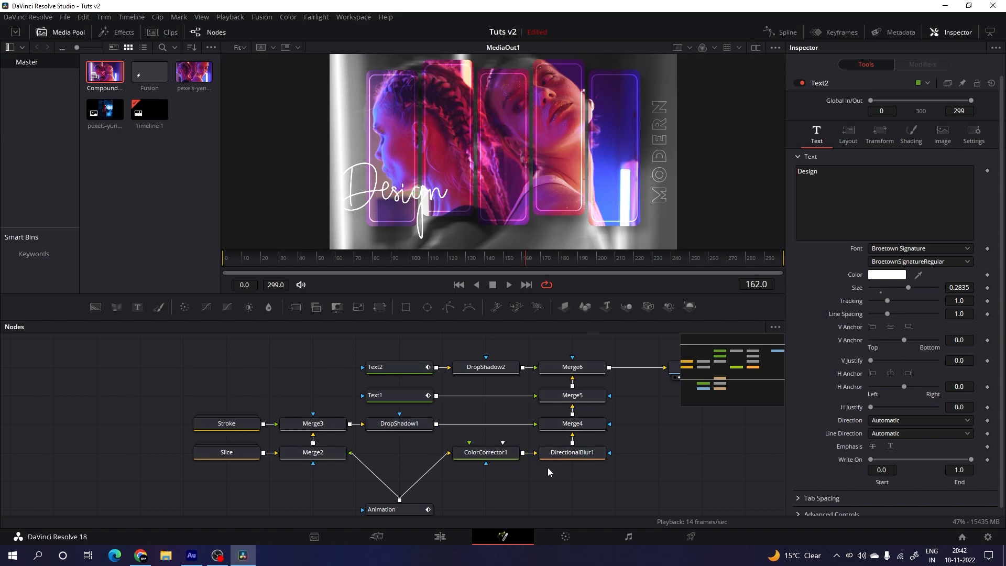
- Return to the Edit page, turn on loop playback and play both Fusion clips full screen from the timeline start
click(440, 536)
drag(649, 417, 350, 410)
click(655, 368)
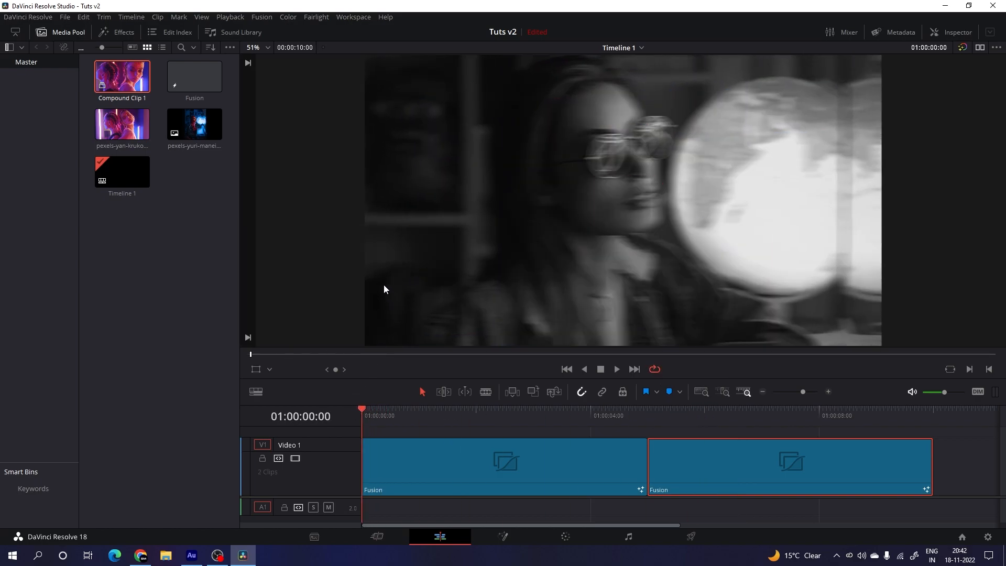
key(ctrl+f)
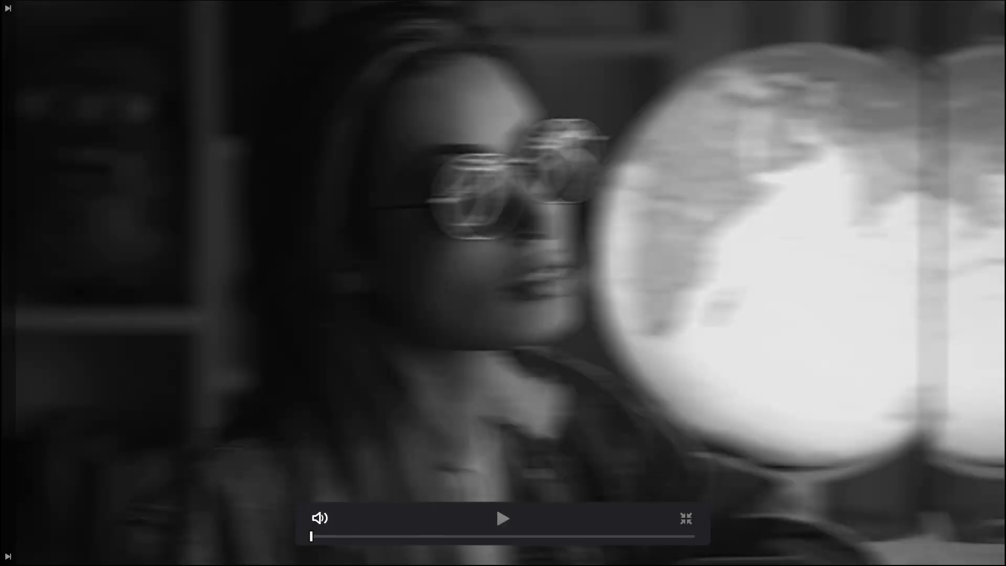
key(space)
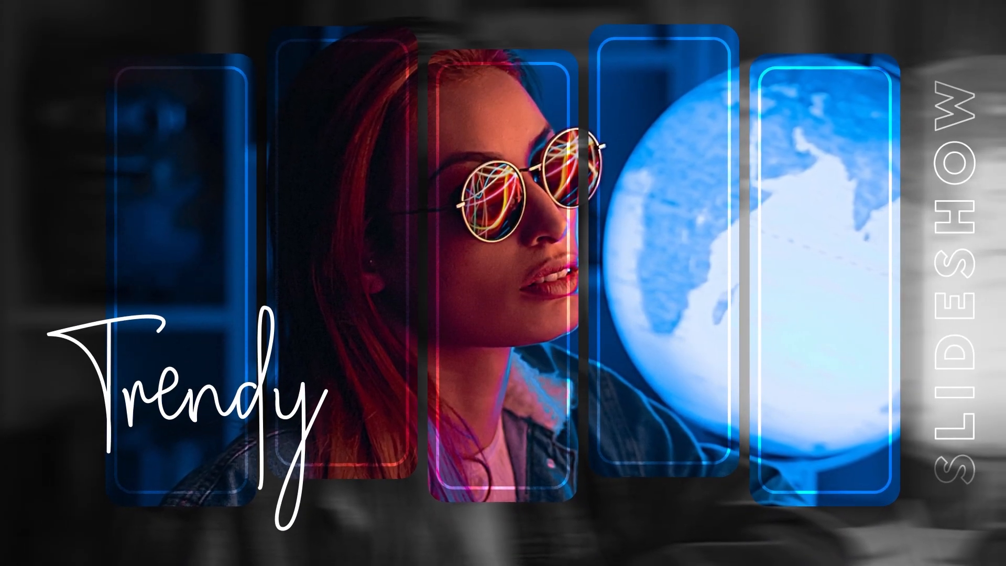